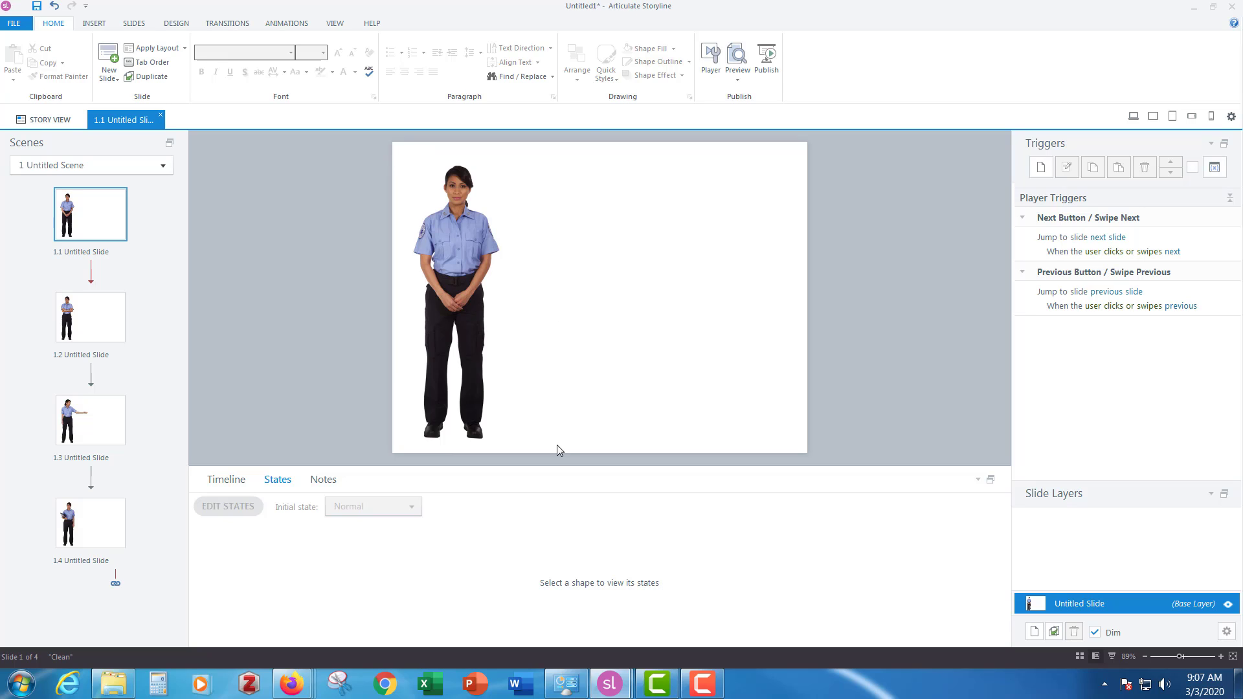
Draw a full-height rectangle over slide 1.1's left part, slightly less than half its width, and send it behind the character.
click(93, 23)
click(302, 62)
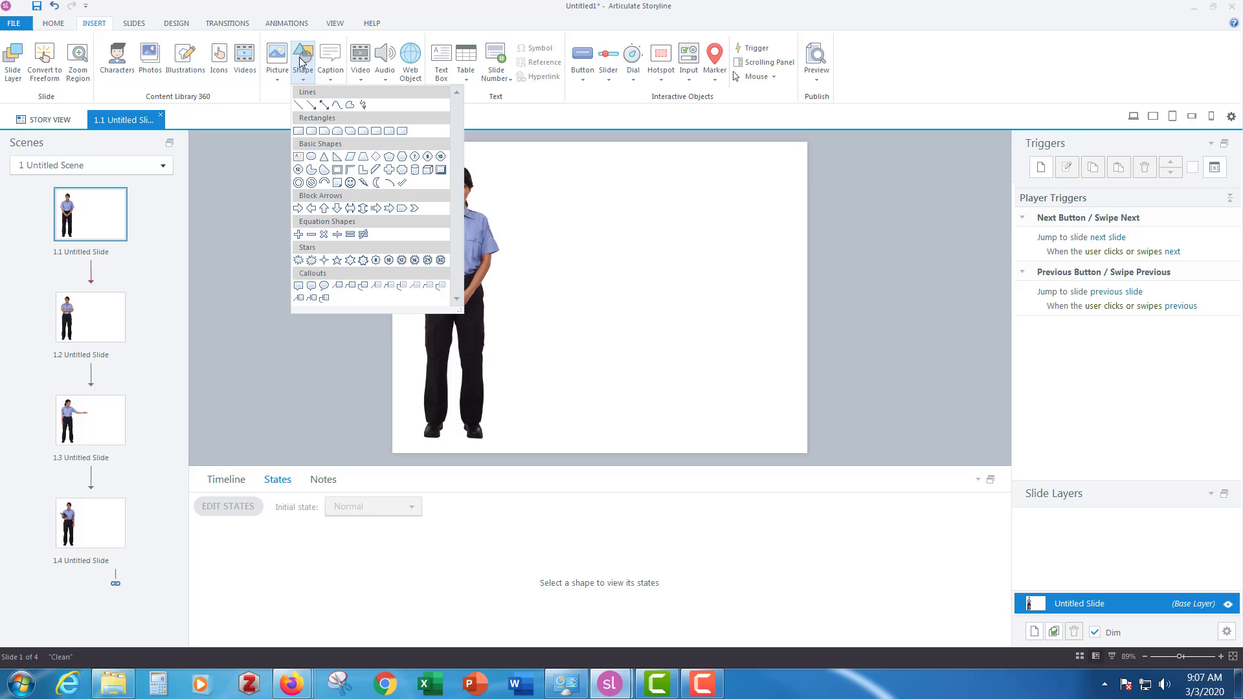
click(302, 136)
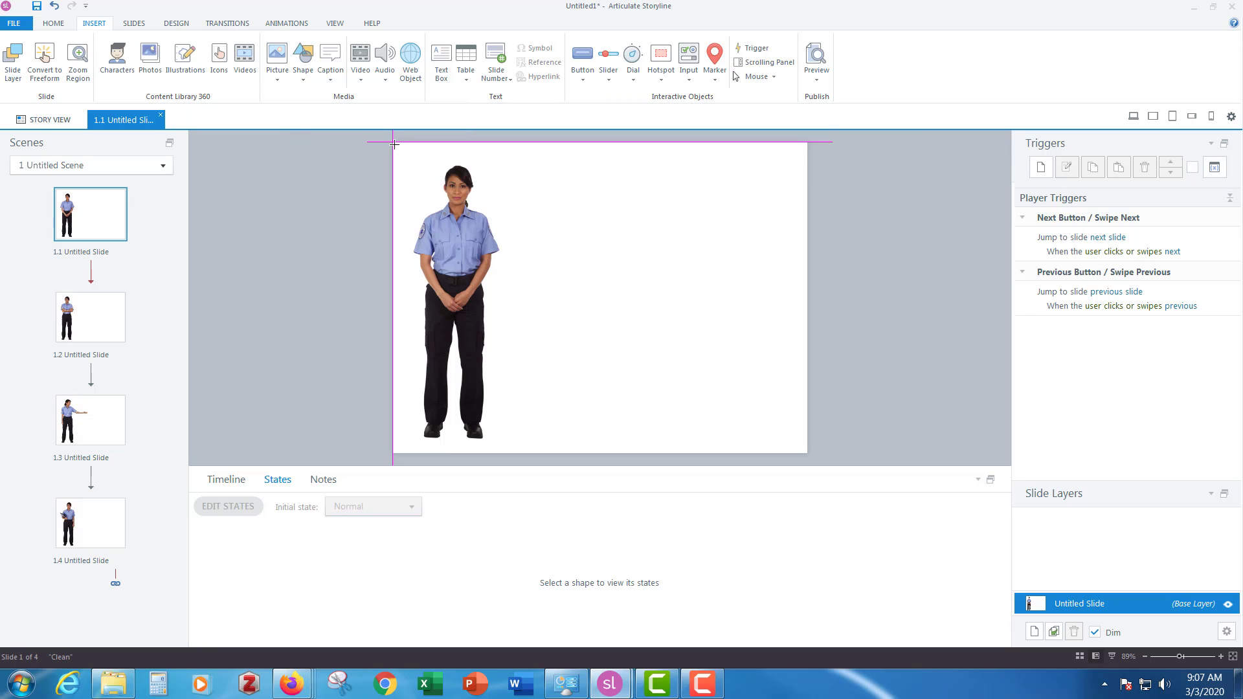
mouse_move(395, 144)
mouse_down()
mouse_move(494, 161)
mouse_move(543, 279)
mouse_move(578, 453)
mouse_up()
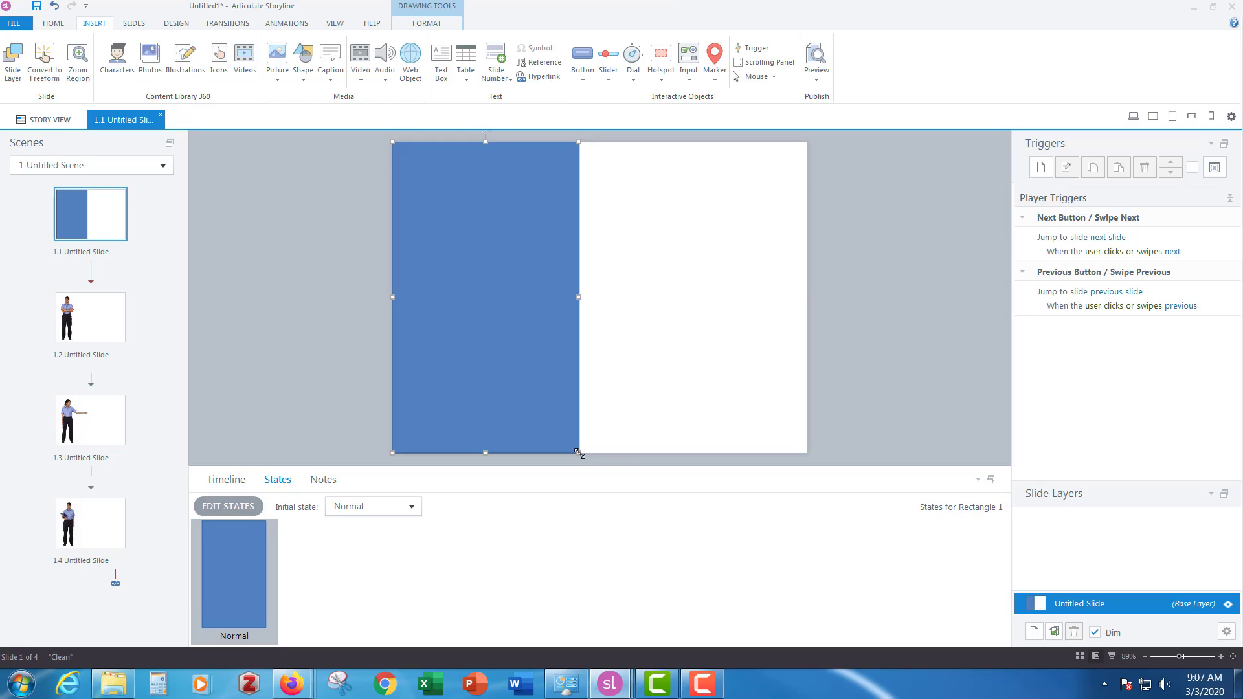
right_click(535, 283)
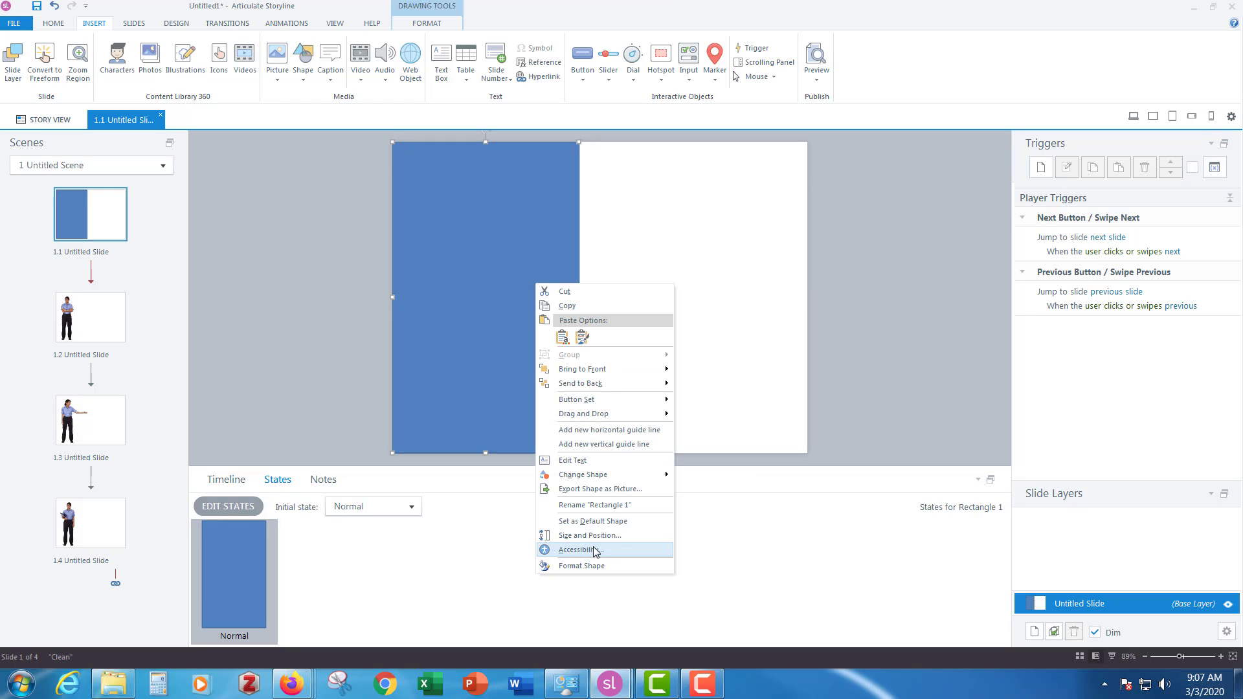
click(592, 383)
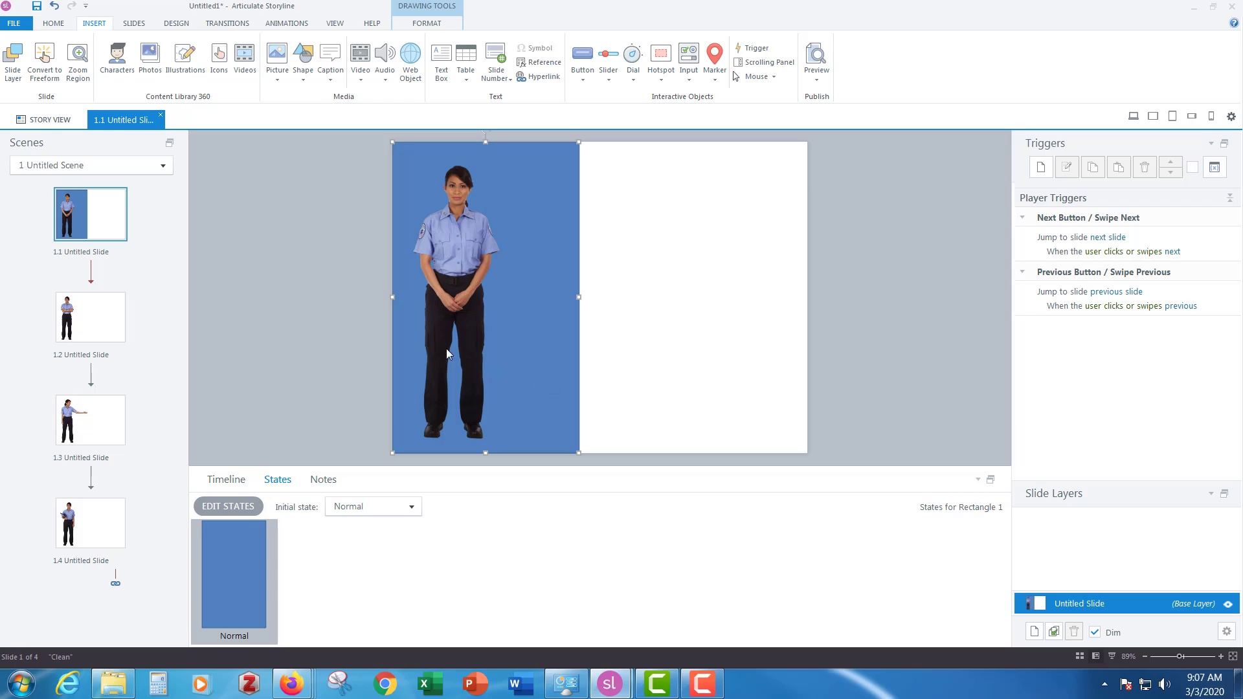
click(302, 289)
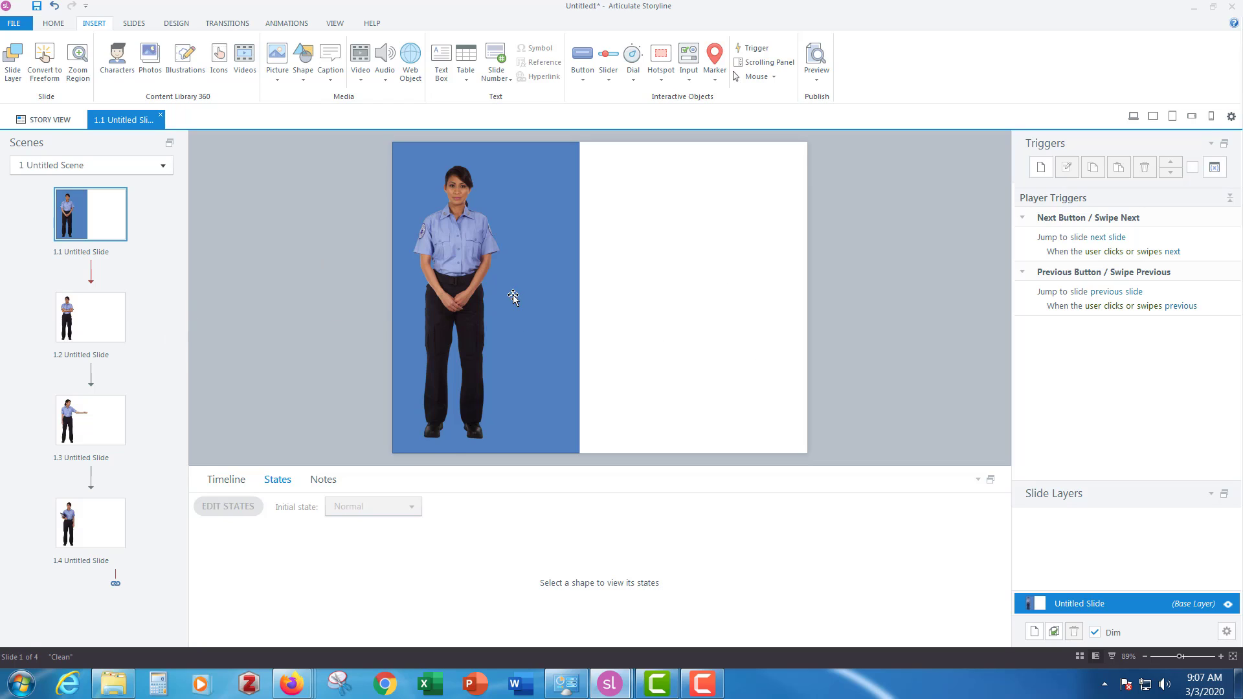
Copy the blue rectangle from slide 1.1 onto slides 1.2, 1.3 and 1.4.
click(91, 432)
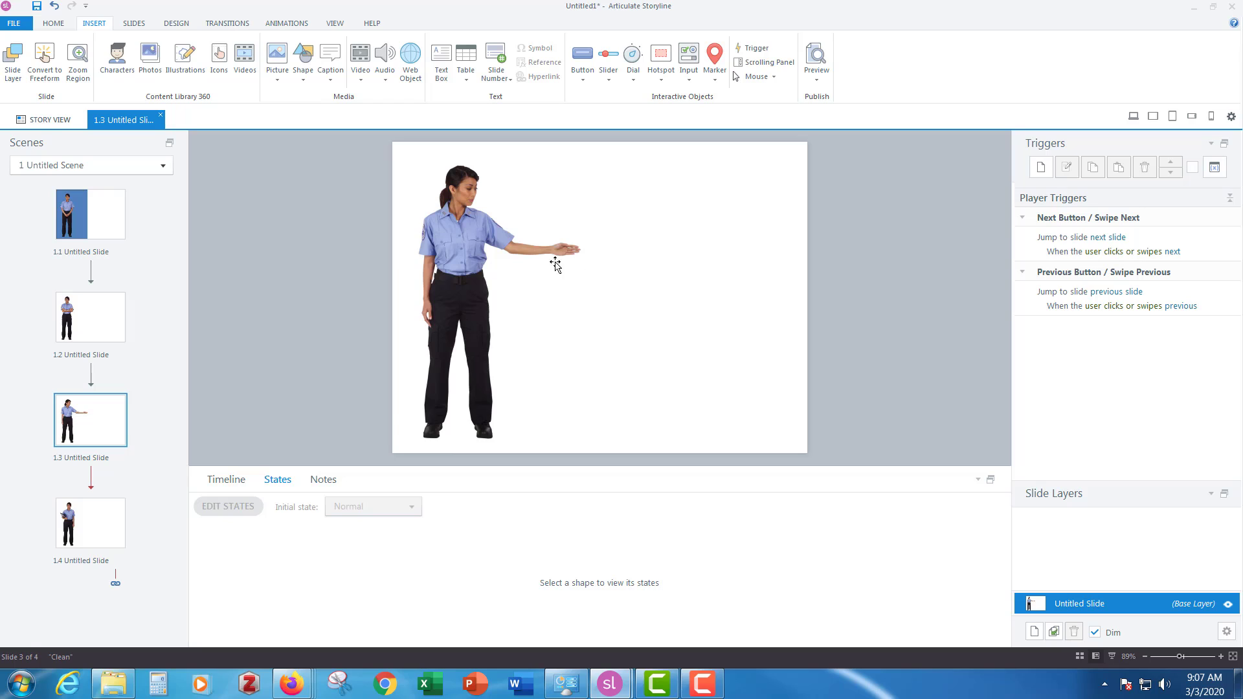
click(62, 233)
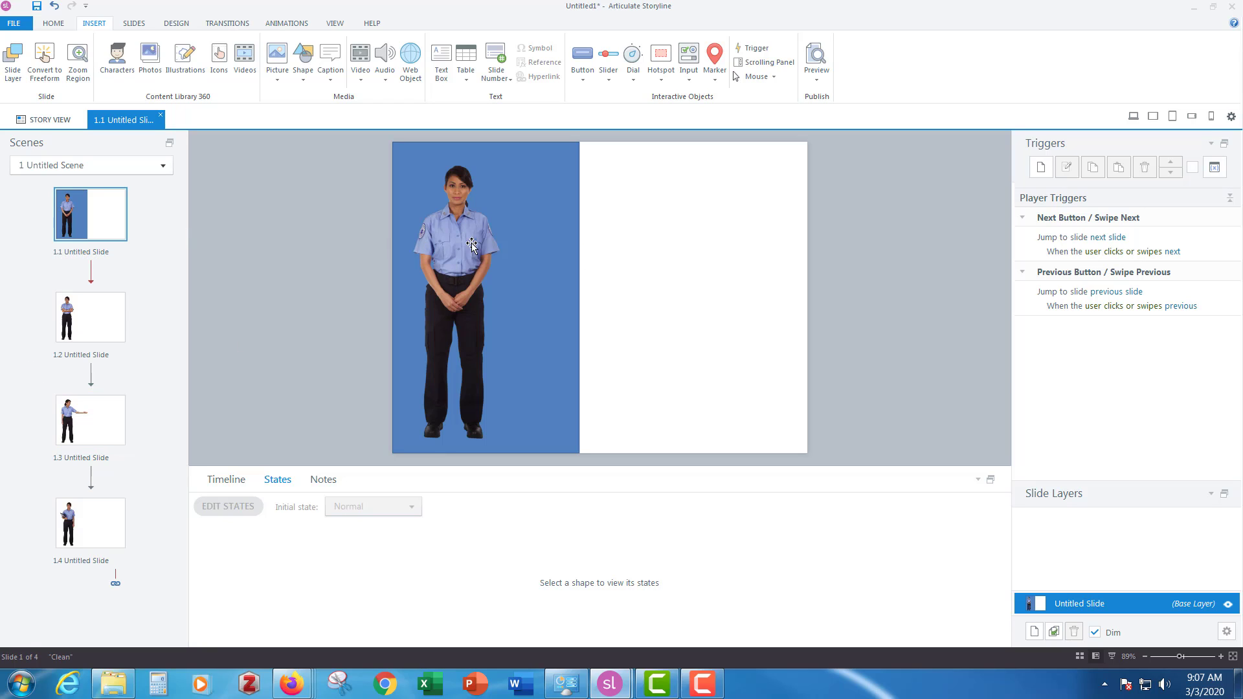
click(578, 246)
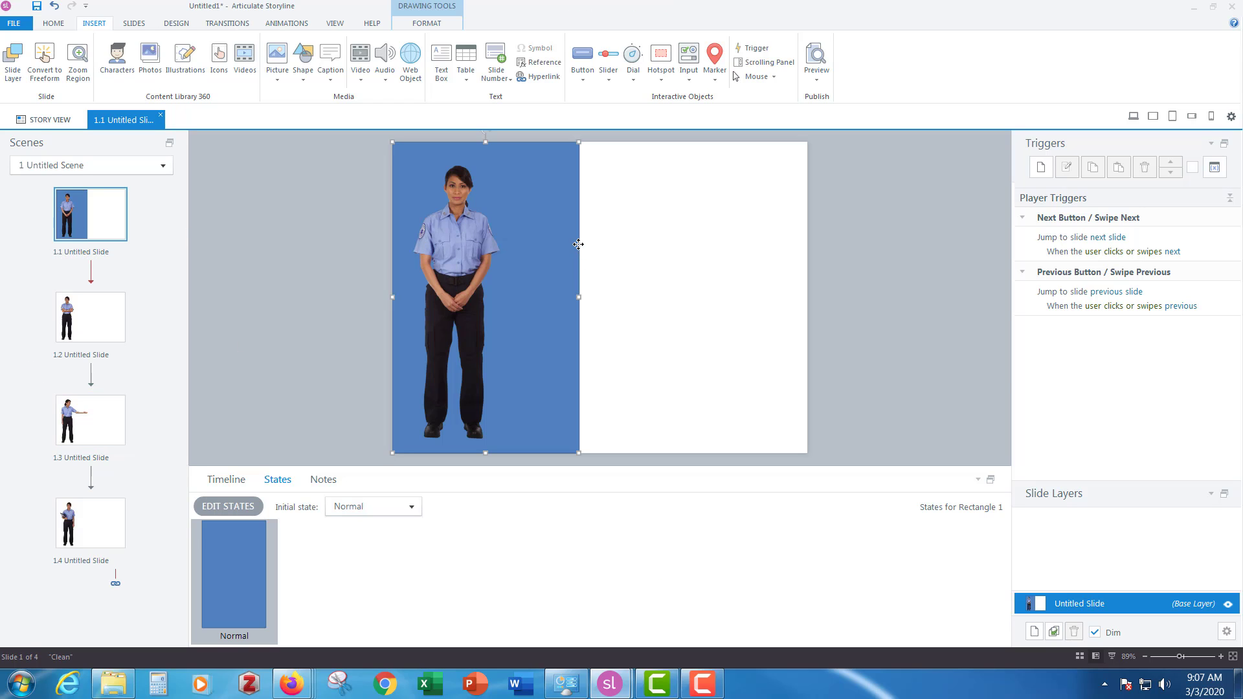
click(102, 327)
key(ctrl+v)
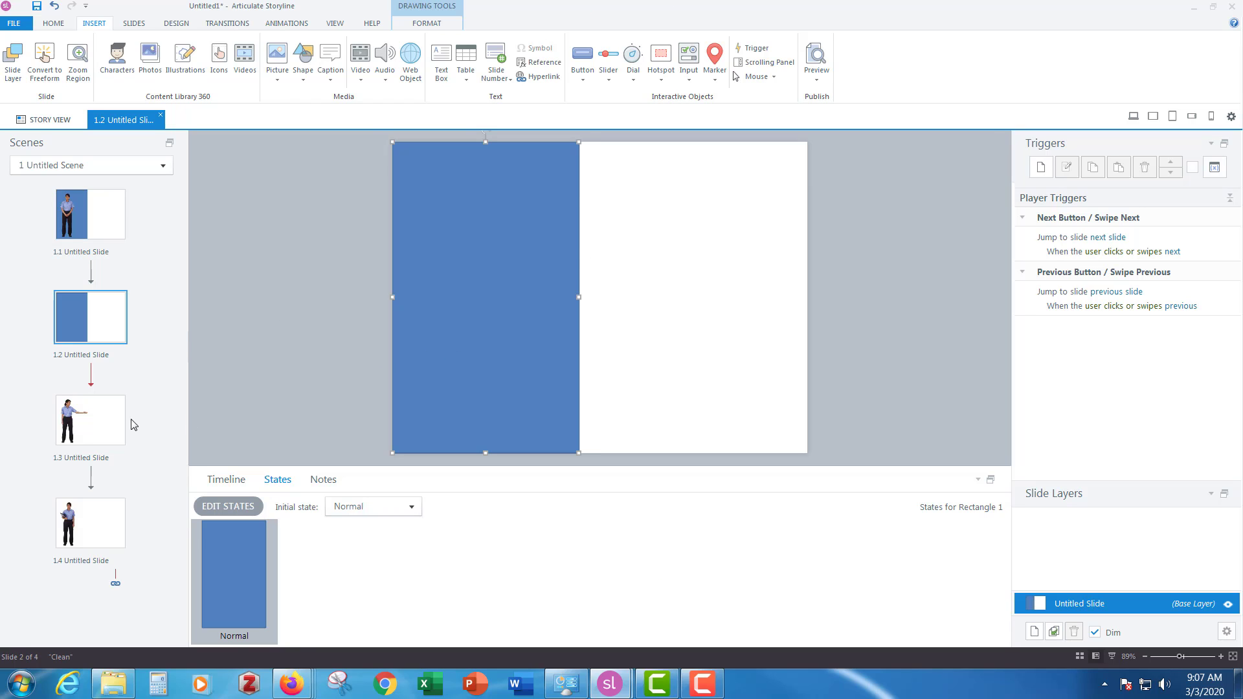
click(113, 424)
key(ctrl+v)
click(89, 530)
key(ctrl+v)
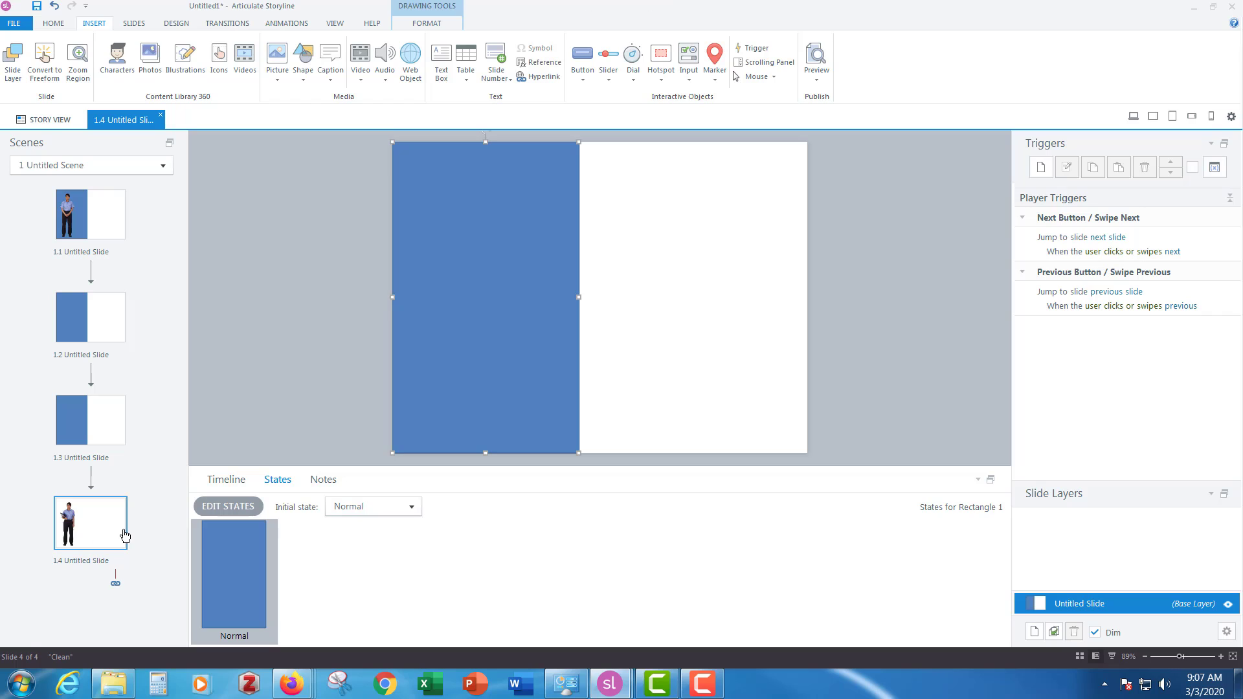
Send the blue rectangle on slide 1.4 to the back, behind the character.
click(117, 338)
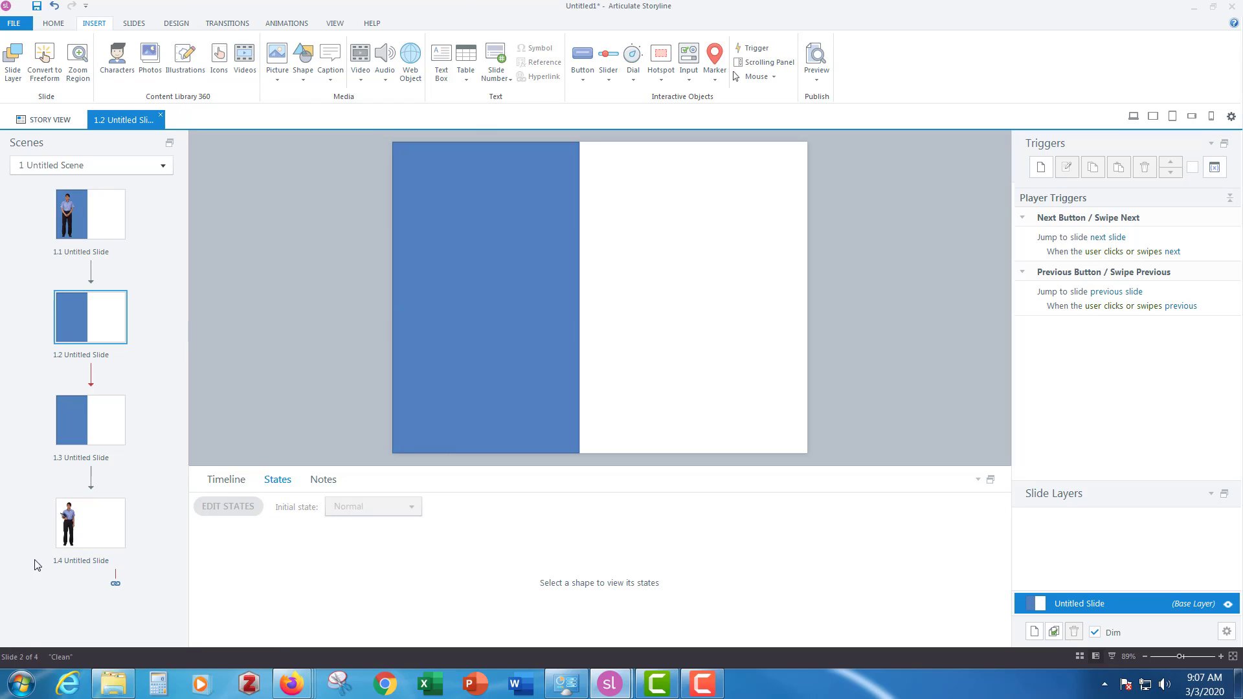
click(90, 532)
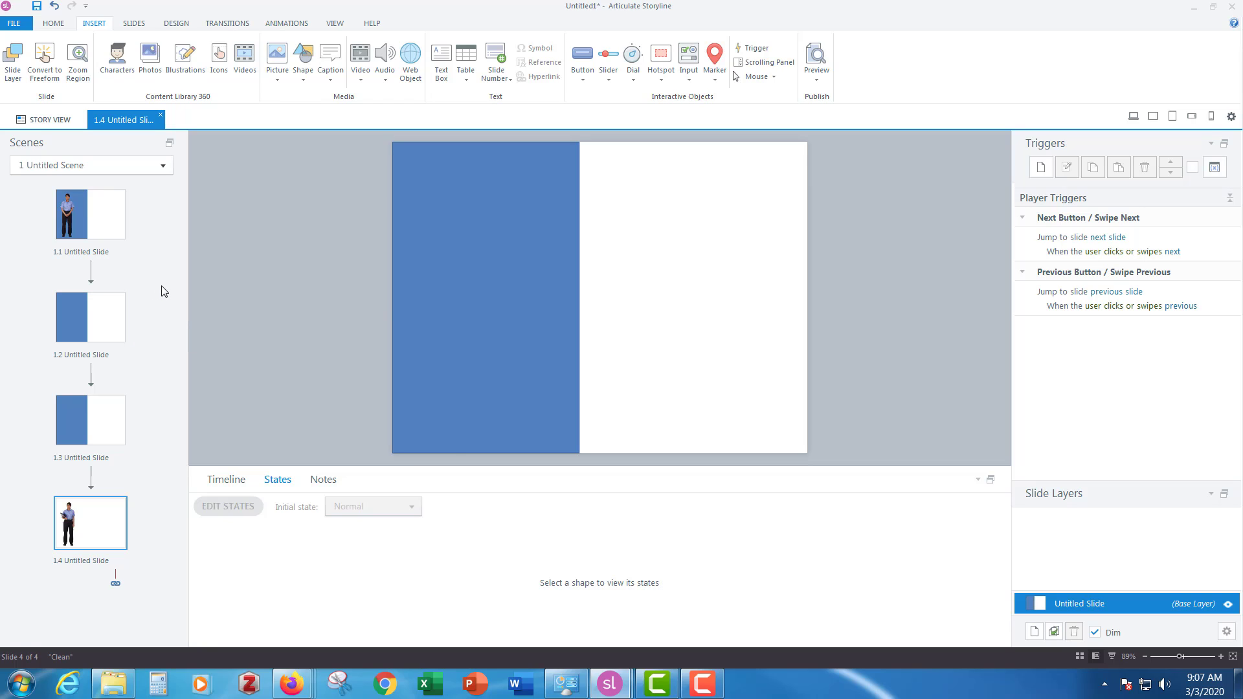
click(500, 285)
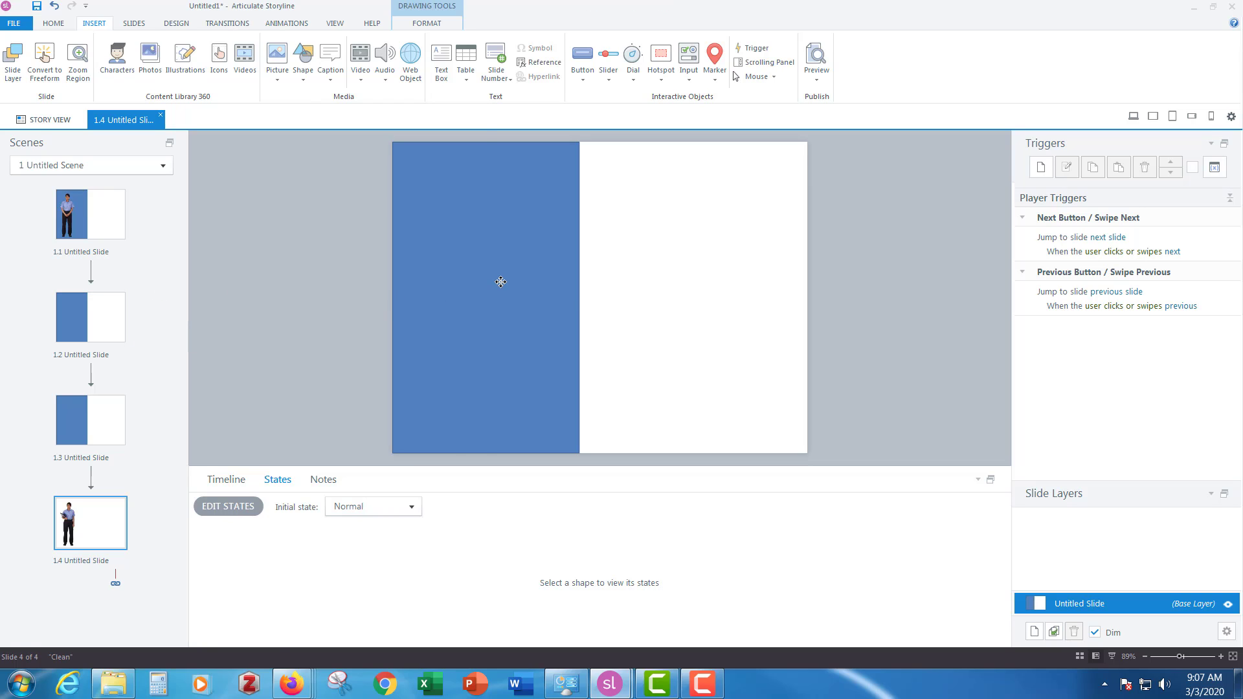
right_click(507, 282)
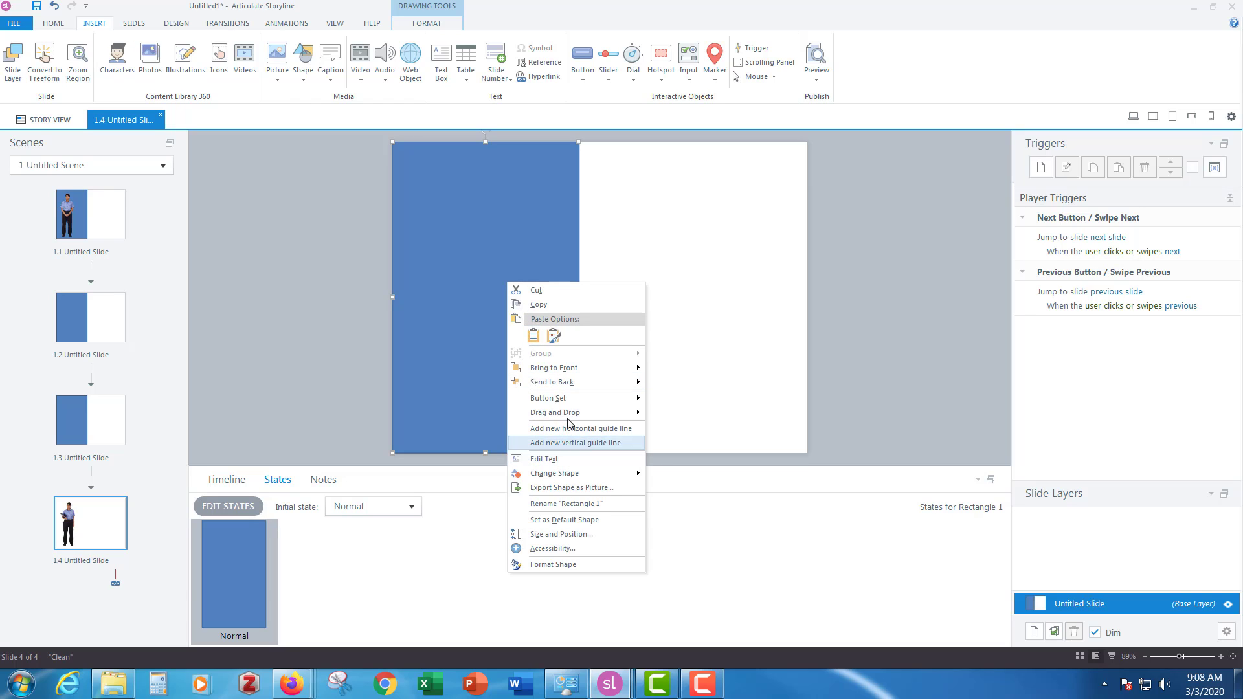
click(576, 383)
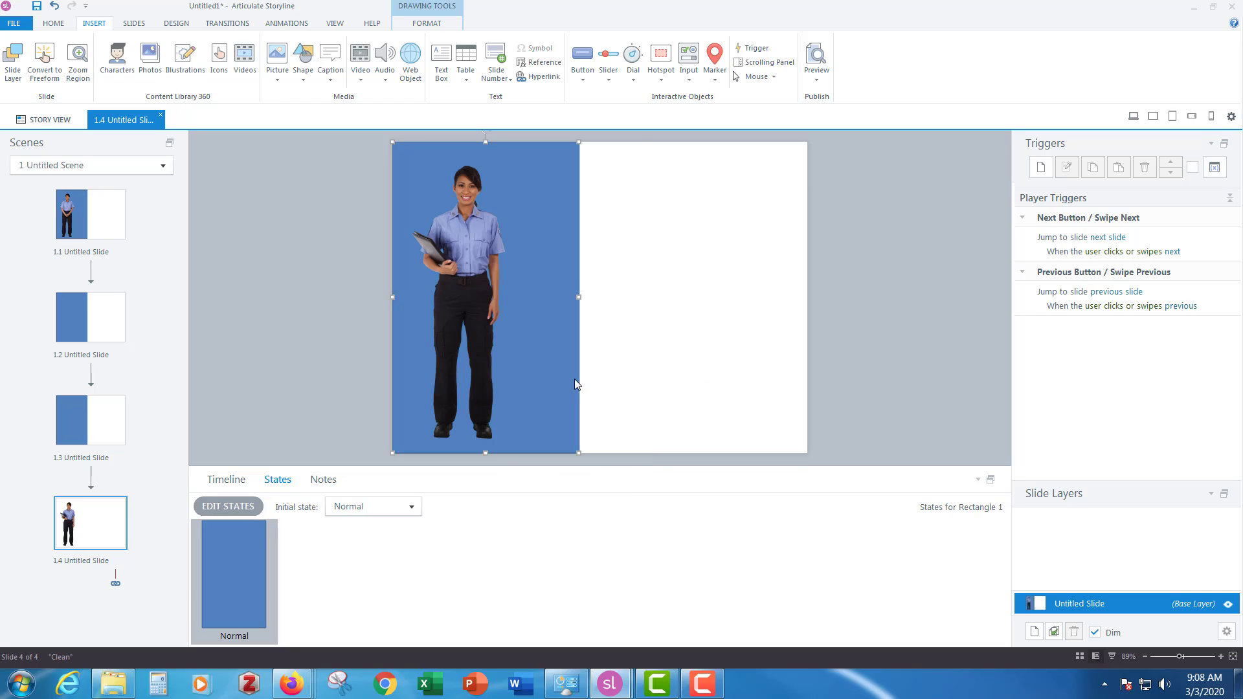
Send the blue rectangles on slides 1.3 and 1.2 to the back, behind the characters.
click(98, 428)
click(527, 333)
right_click(528, 331)
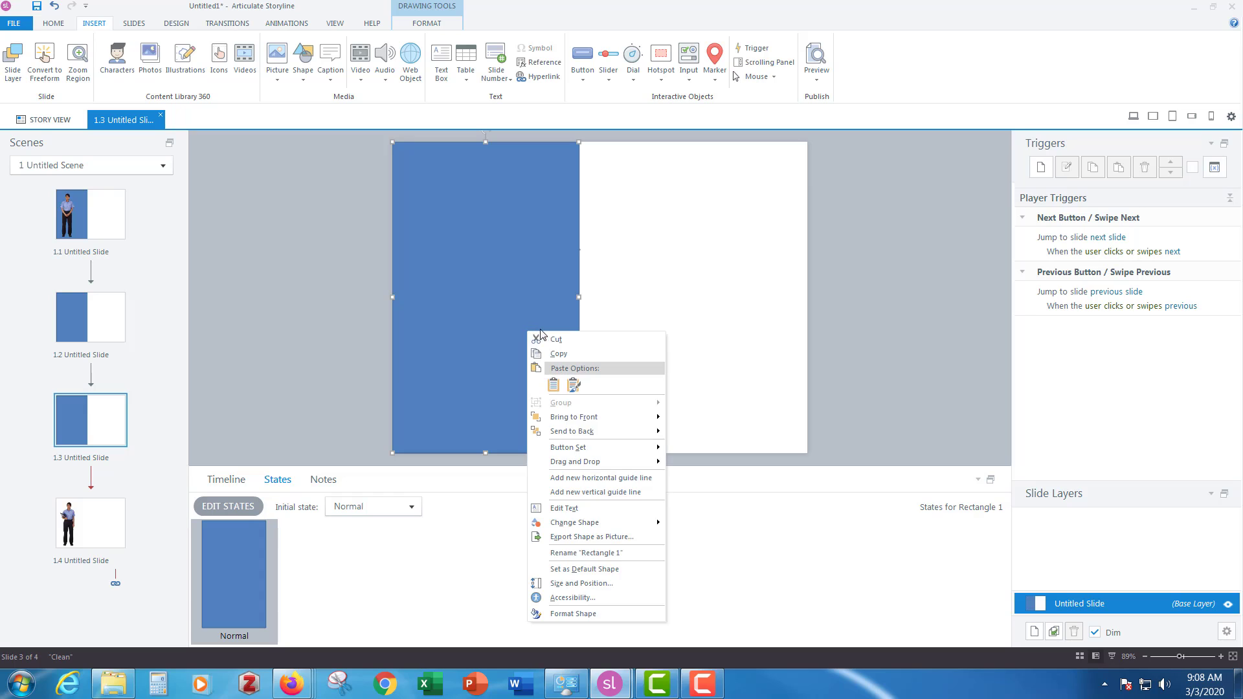
click(578, 432)
click(100, 316)
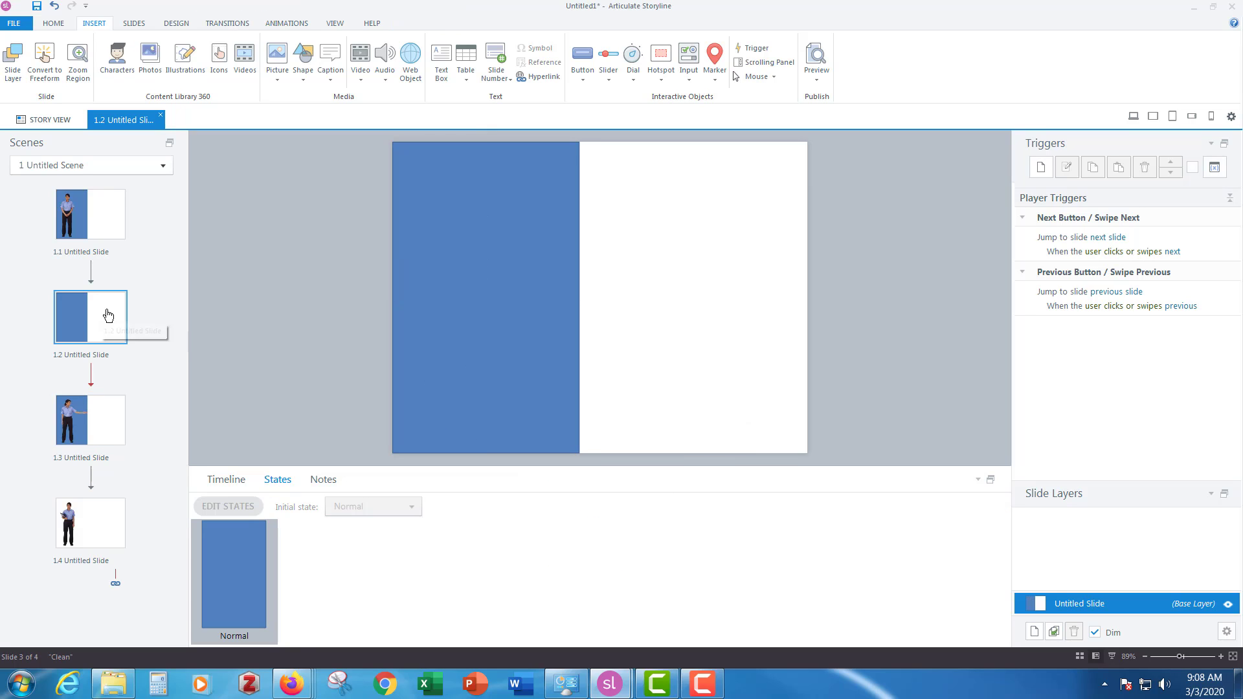
click(574, 283)
right_click(575, 283)
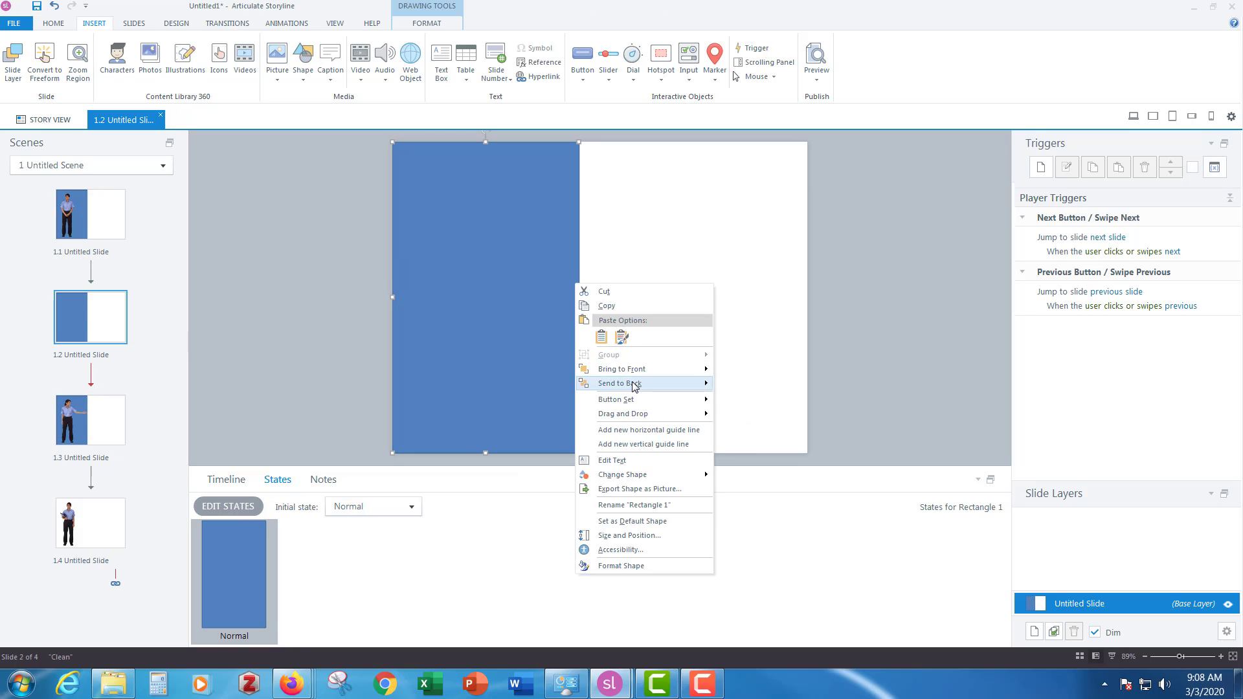
click(625, 384)
Send the blue rectangle on slide 1.1 to the back again.
click(97, 220)
click(555, 231)
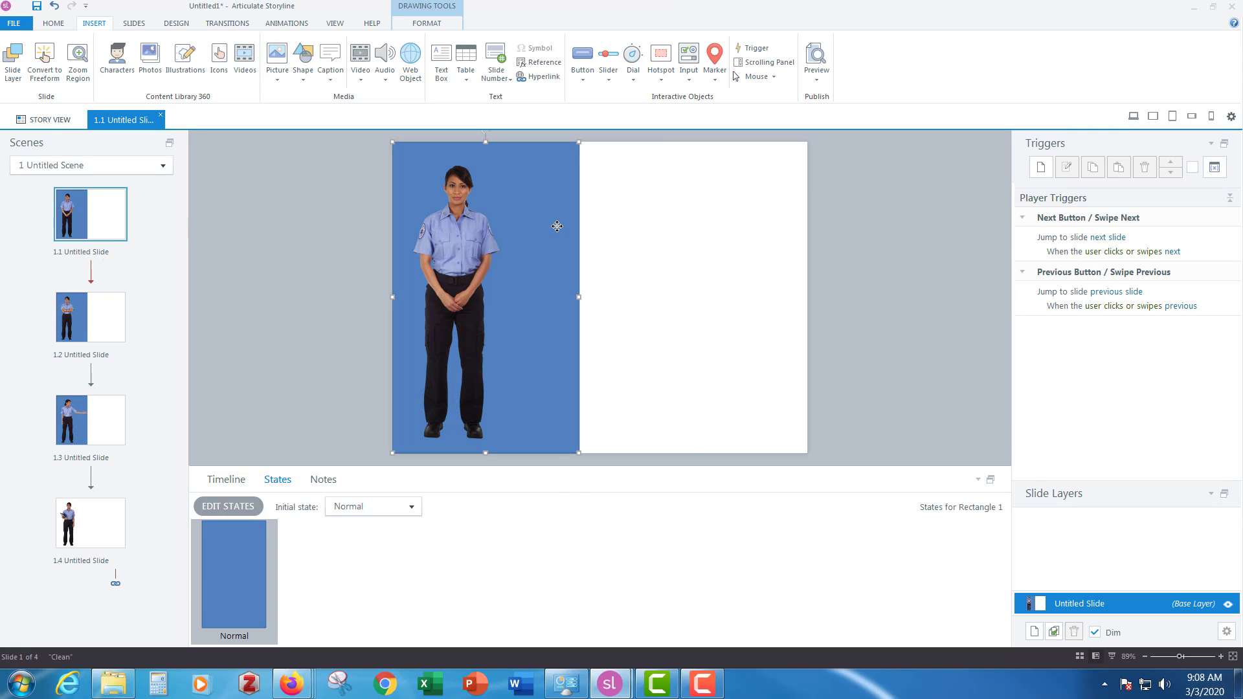
right_click(555, 227)
click(589, 327)
click(246, 288)
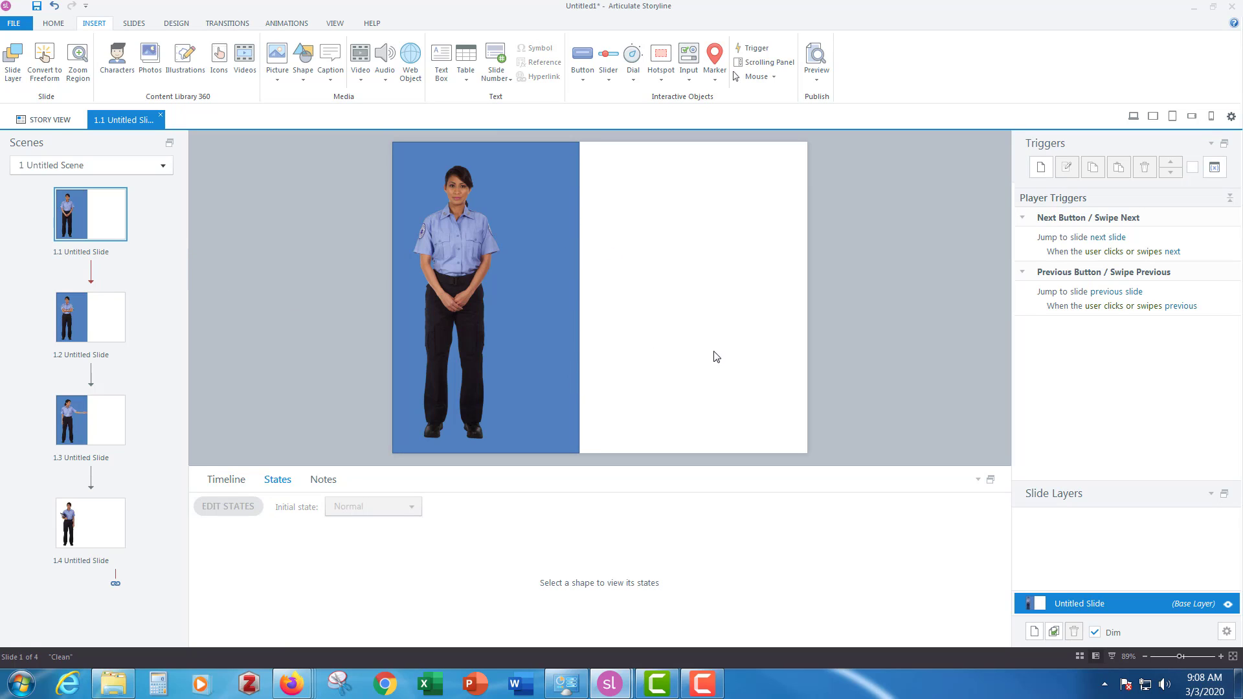
Search the Content Library photos for ECG and insert the red heartbeat line with a heart on slide 1.1.
click(275, 56)
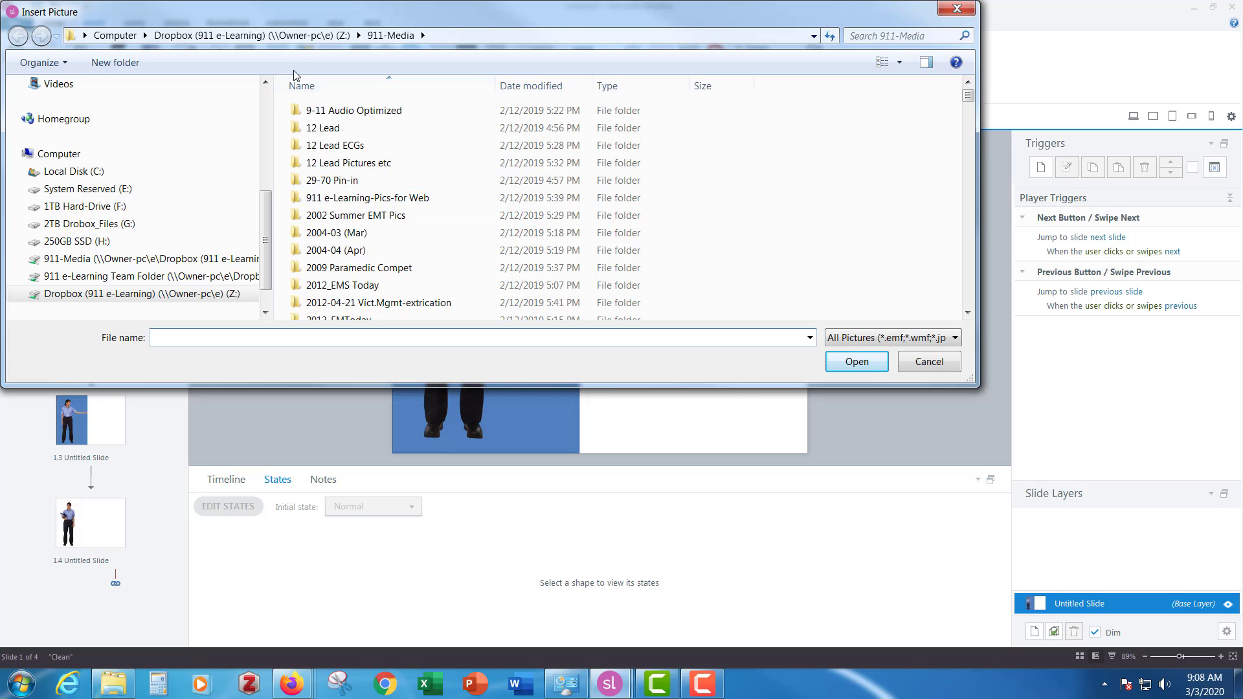
click(957, 9)
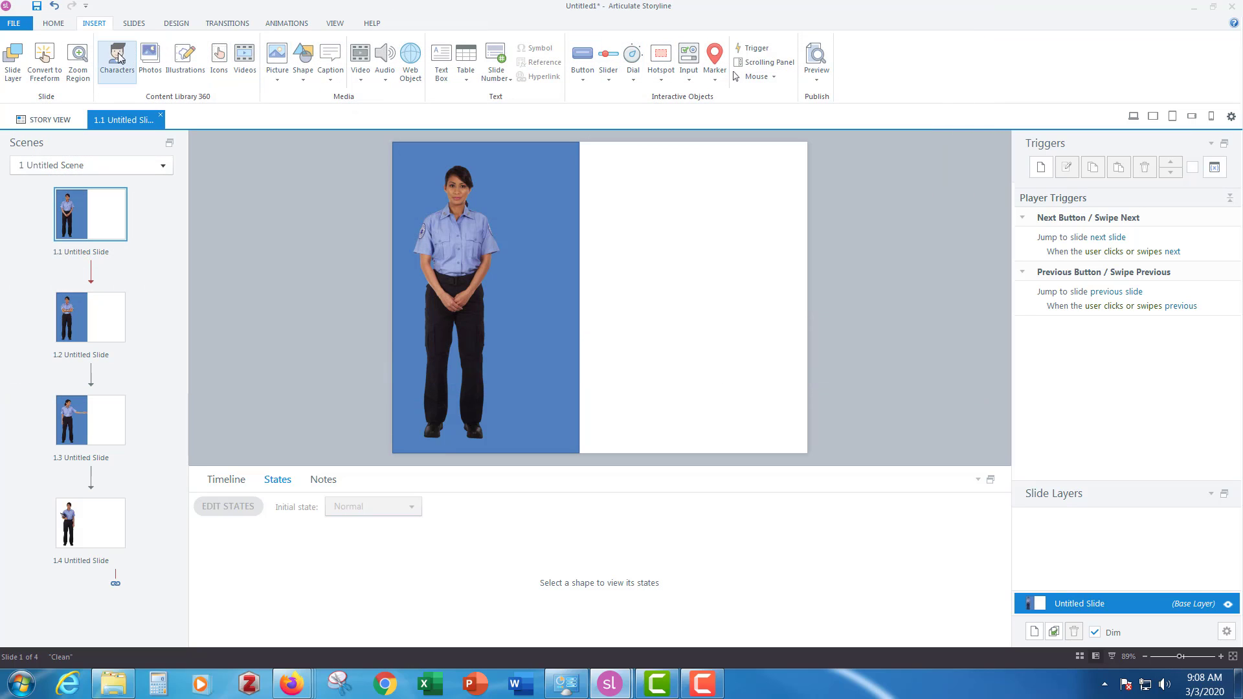
click(149, 67)
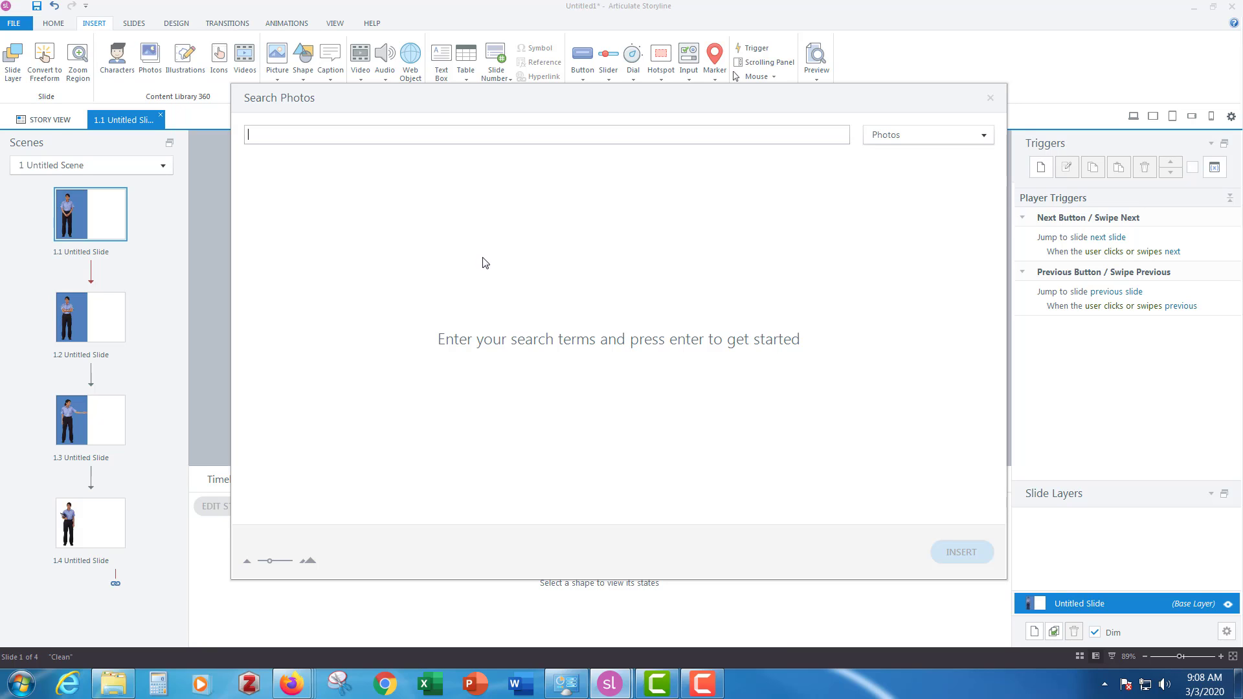
key(Return)
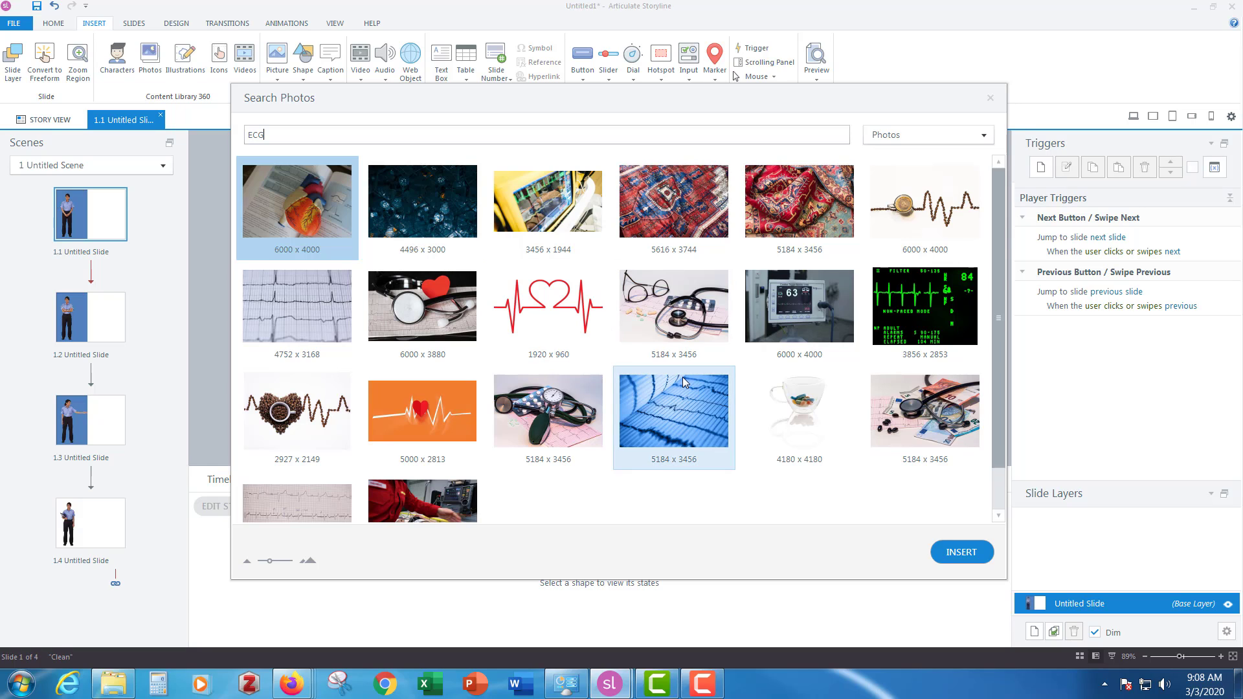
click(578, 313)
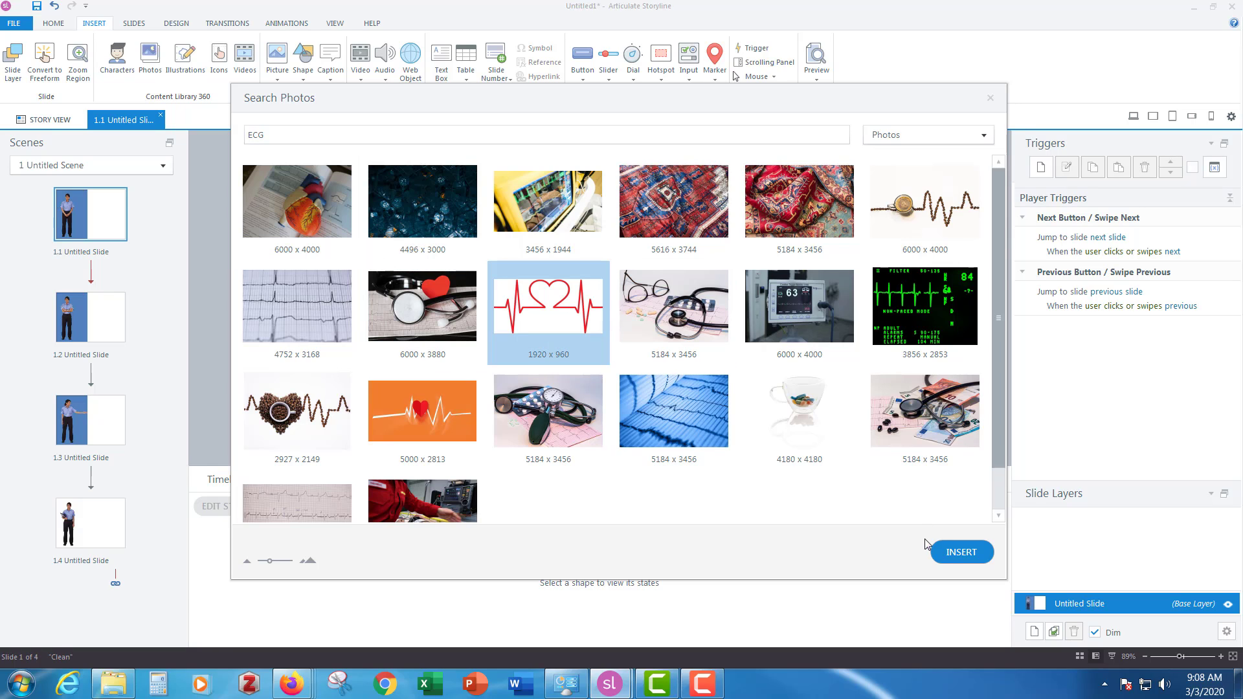
click(952, 551)
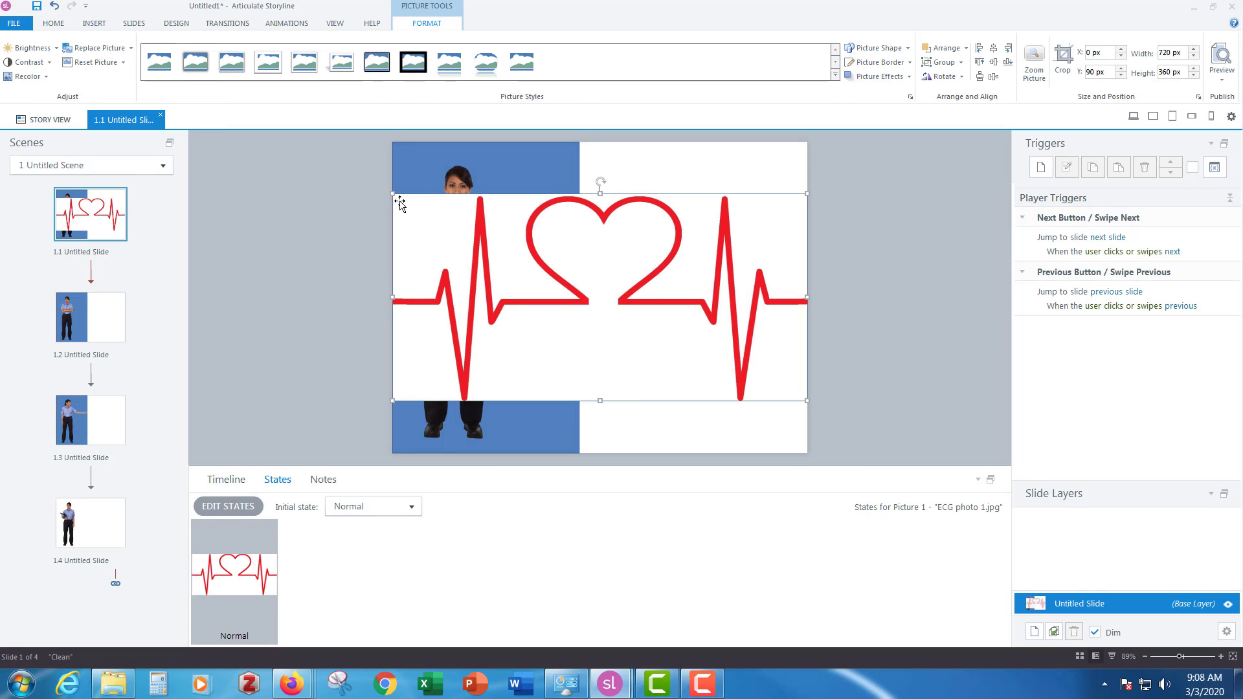
Shrink the heartbeat picture to about 388 by 194 px and place it in the white area beside the blue rectangle.
drag(390, 193, 587, 289)
drag(681, 321, 684, 277)
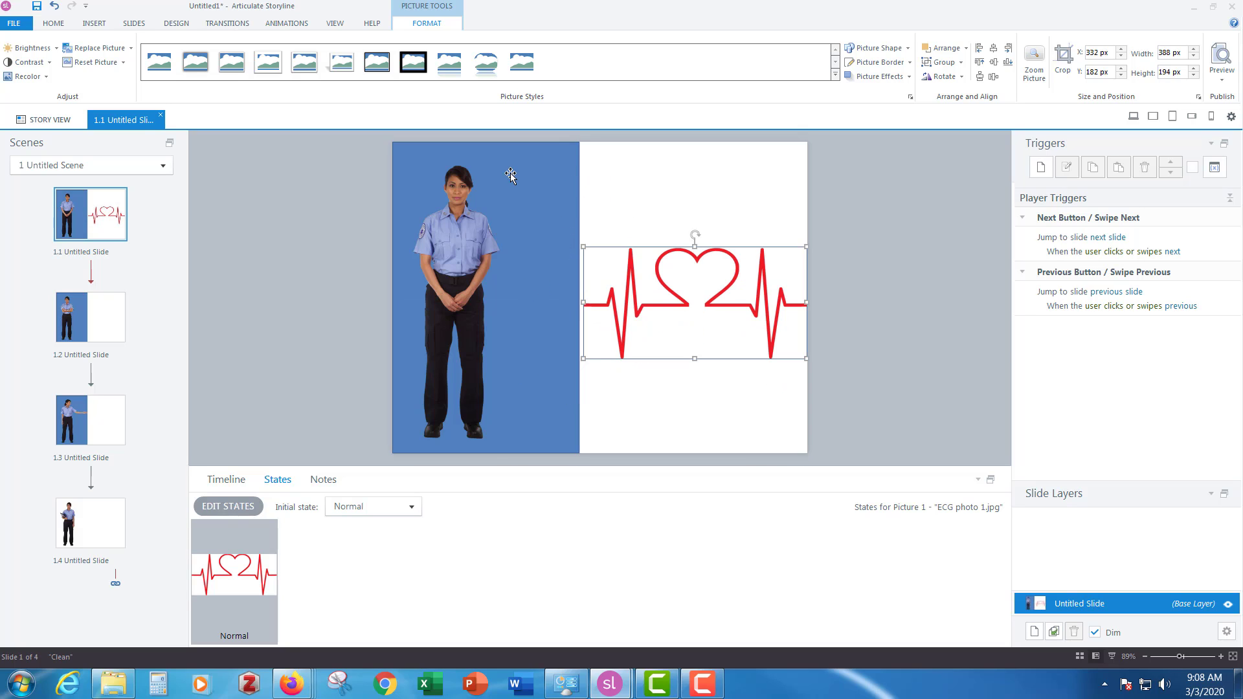
click(665, 408)
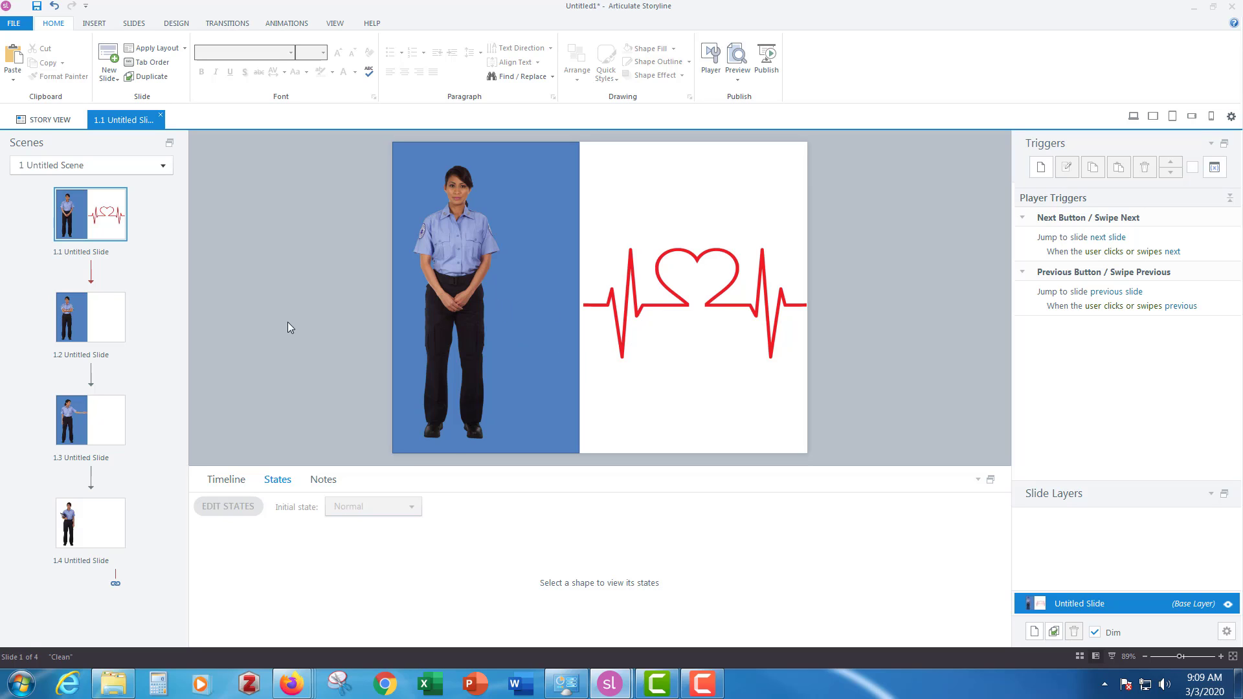
Look over slides 1.1, 1.2 and 1.3, and preview the entire project.
click(87, 439)
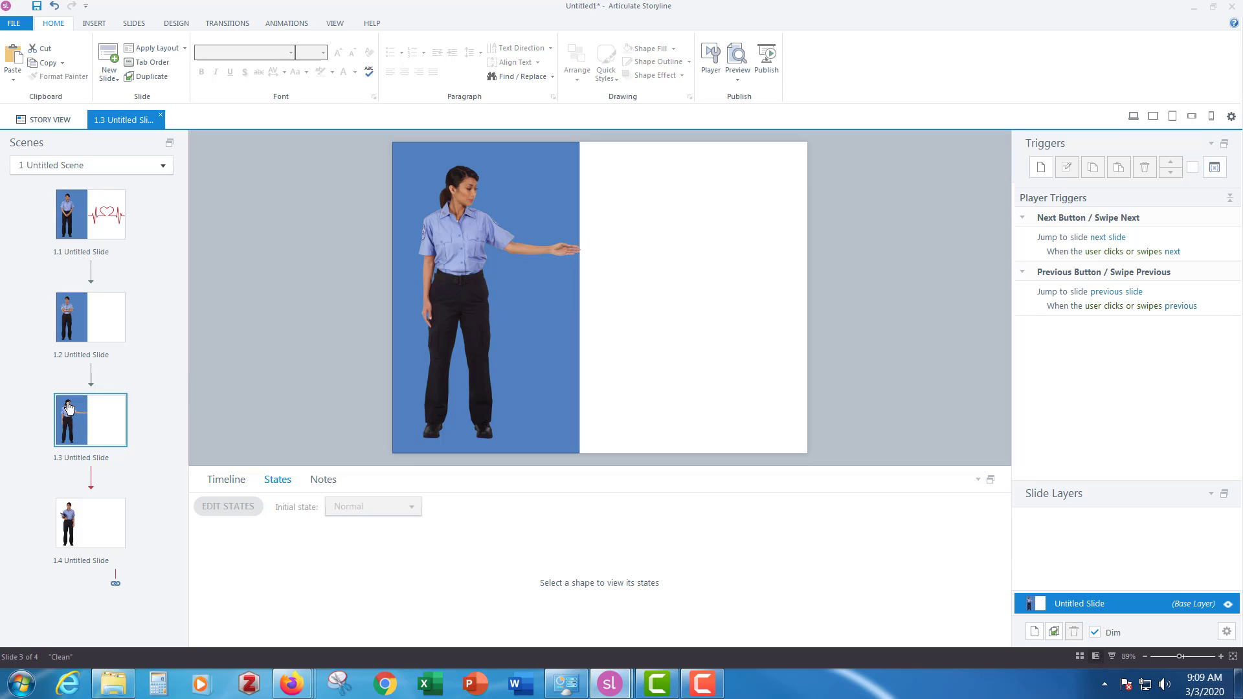
click(76, 223)
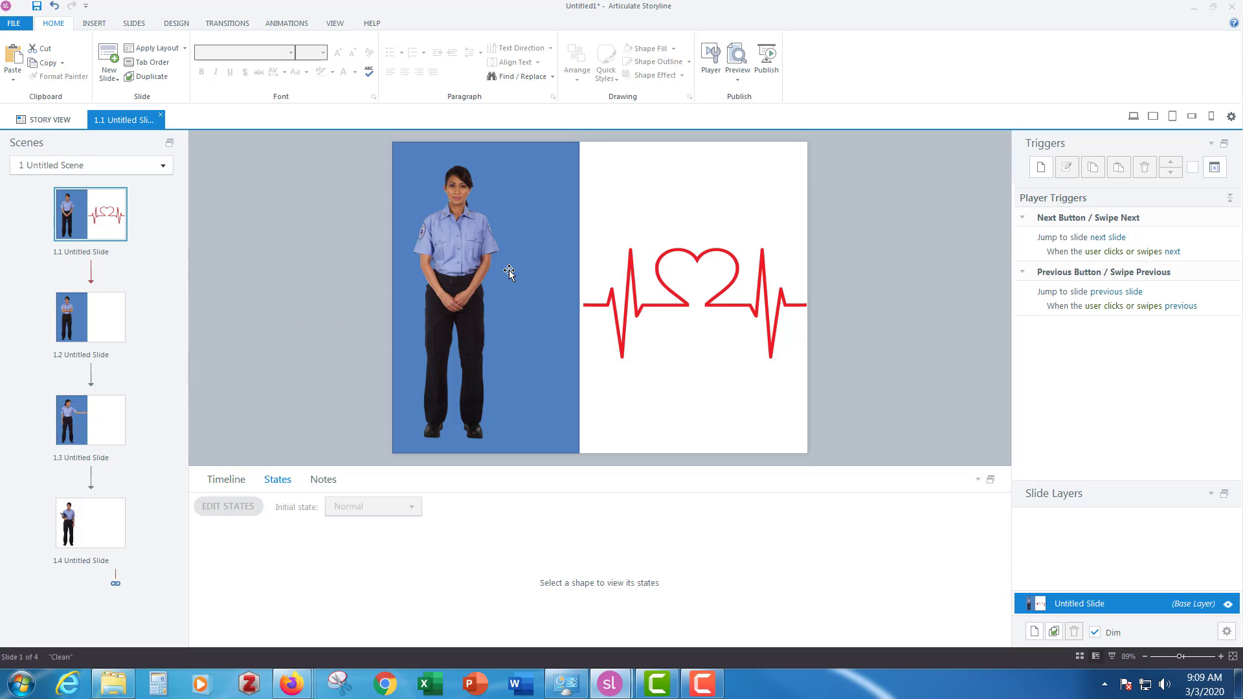
click(468, 260)
click(95, 345)
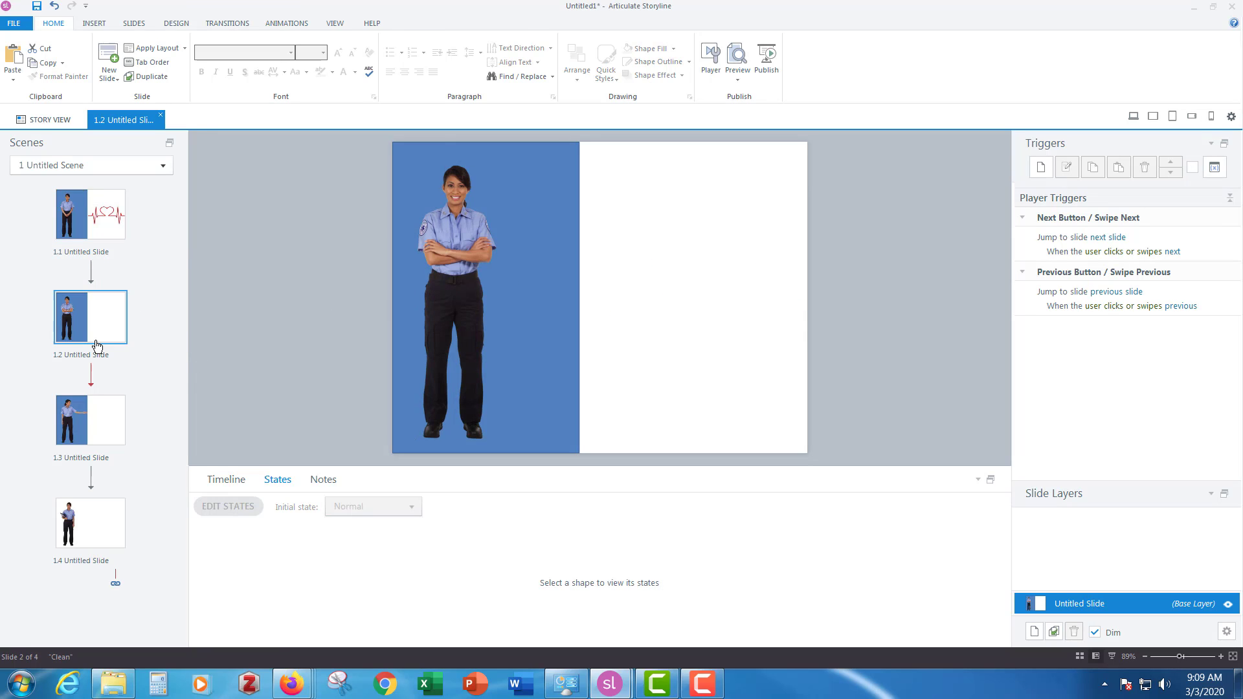
click(98, 439)
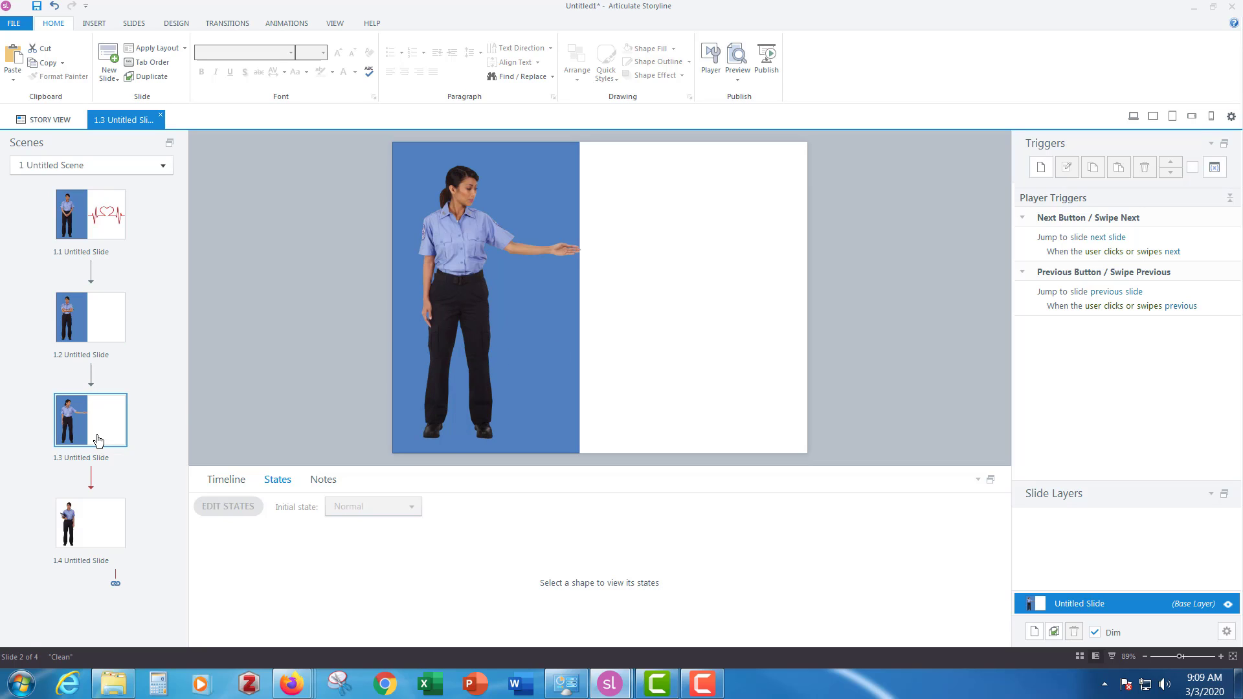
click(738, 77)
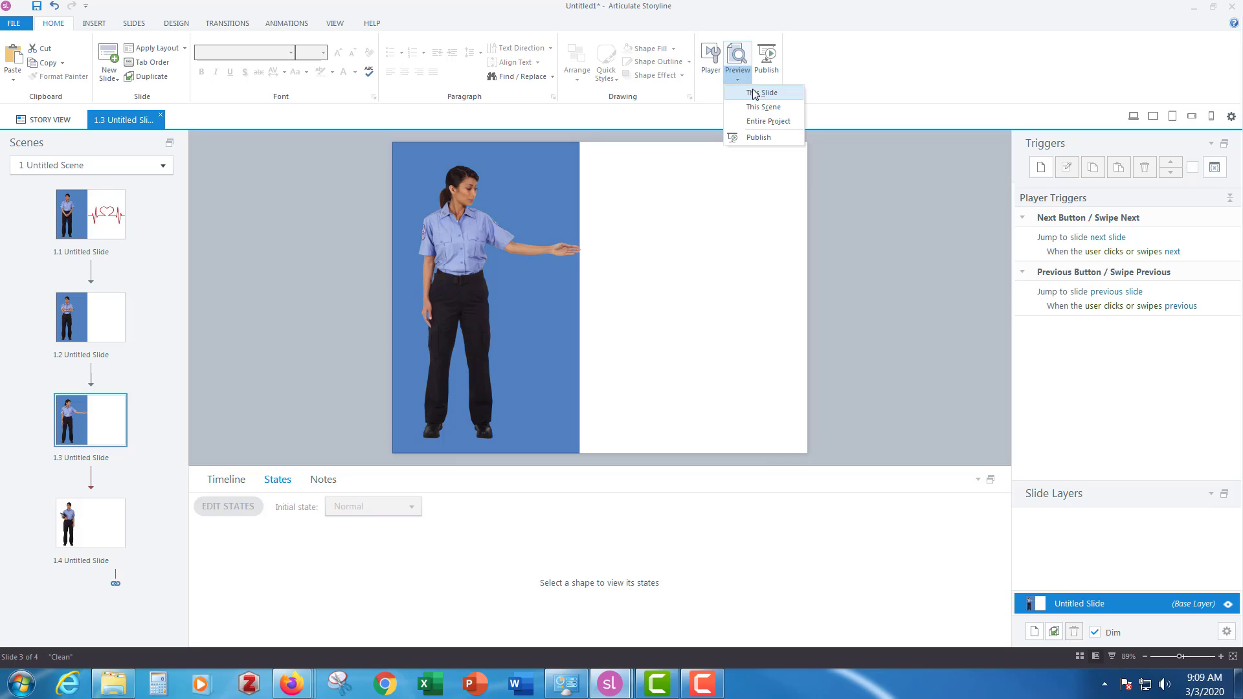
click(769, 123)
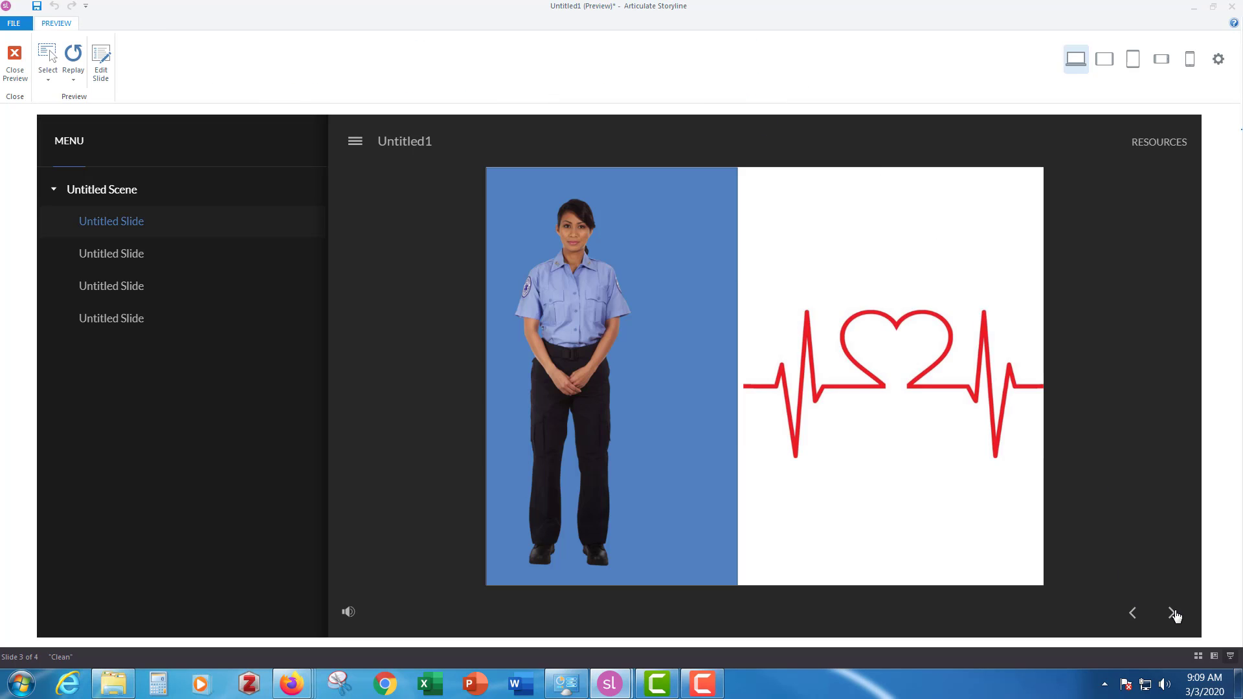
Page forward and back through the four previewed slides, and close the preview to view slide 1.4.
click(1172, 620)
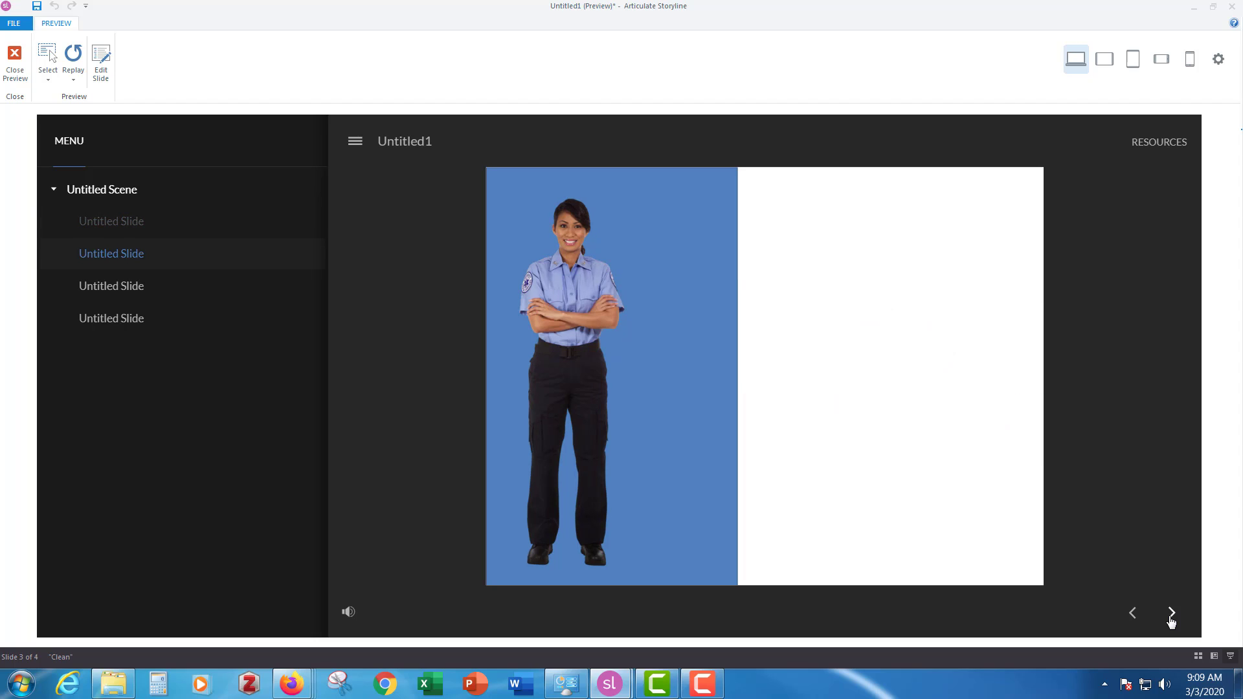
click(1171, 620)
click(1171, 613)
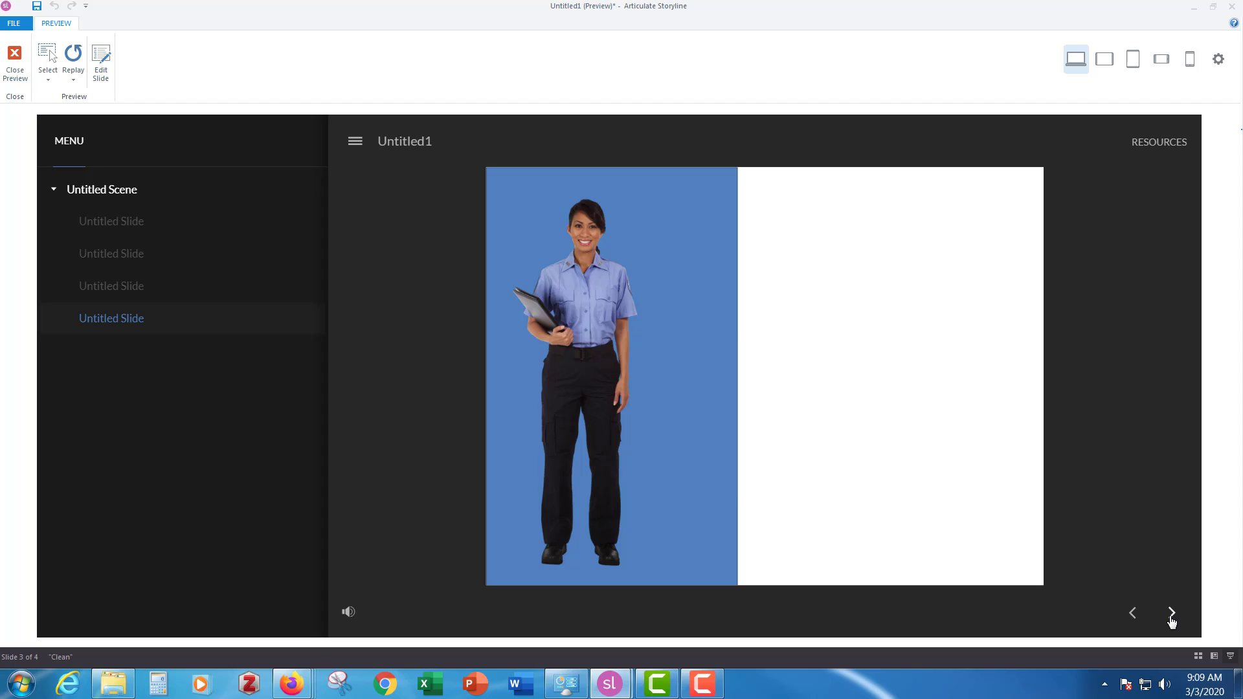
click(1134, 618)
click(1135, 619)
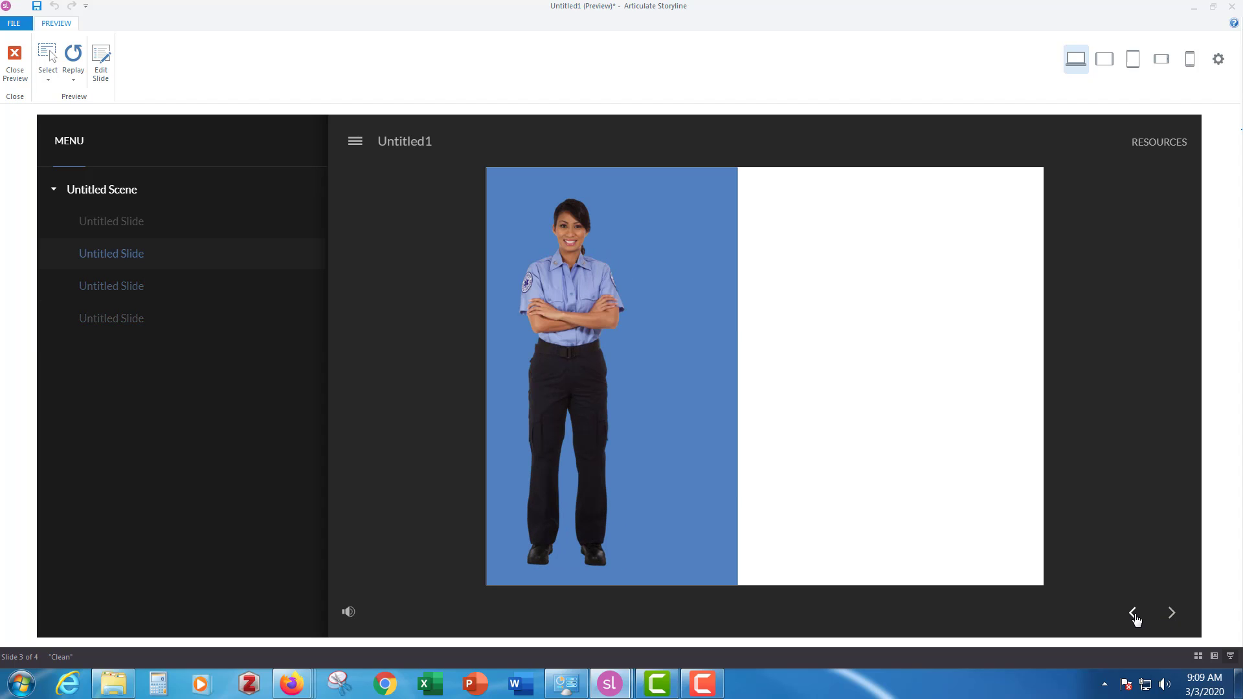
click(1135, 619)
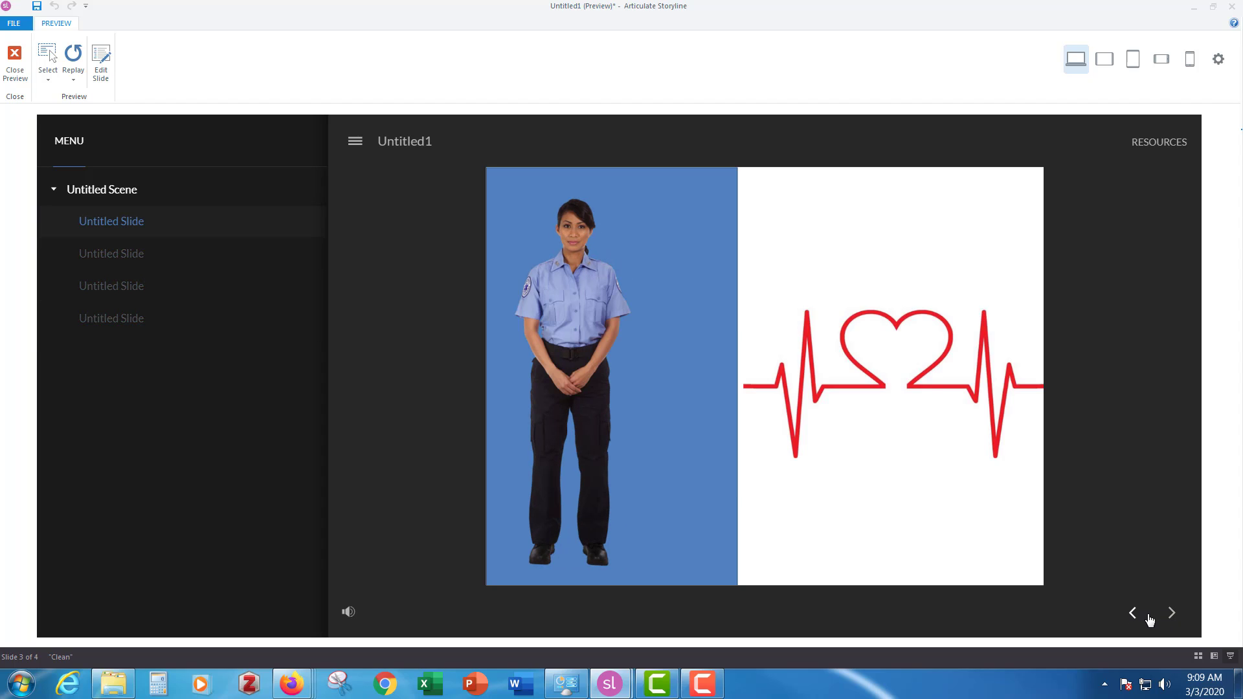
click(1169, 613)
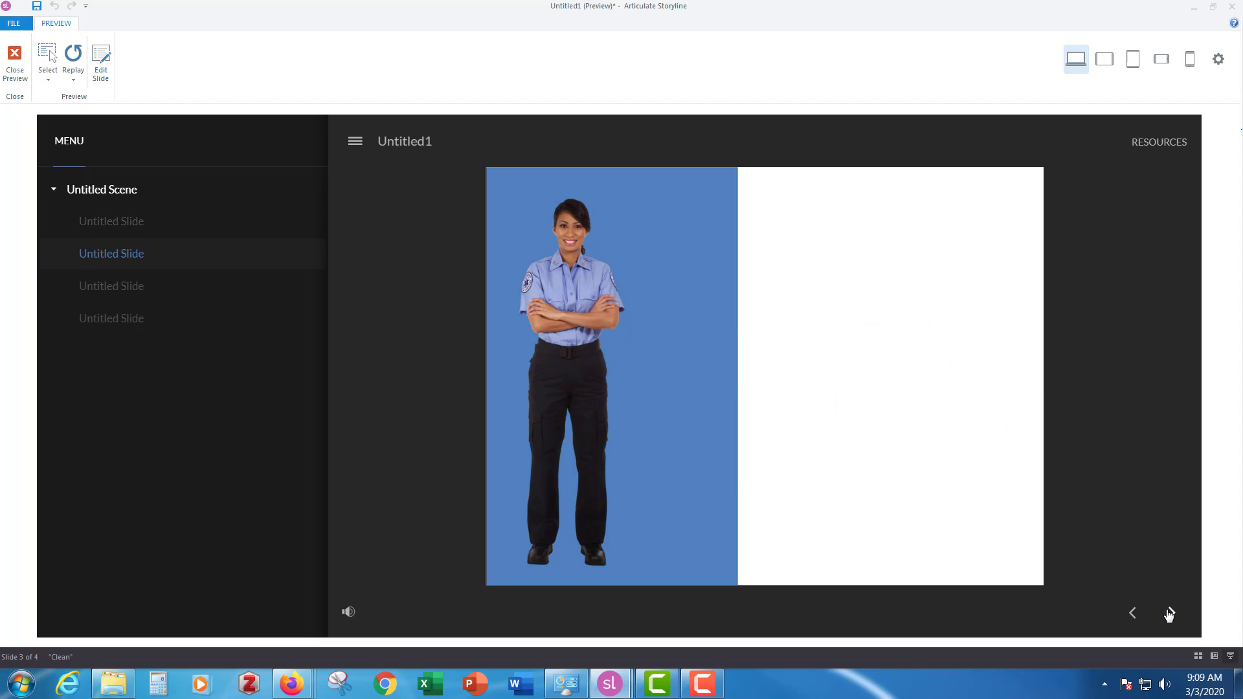
click(1168, 613)
click(1169, 614)
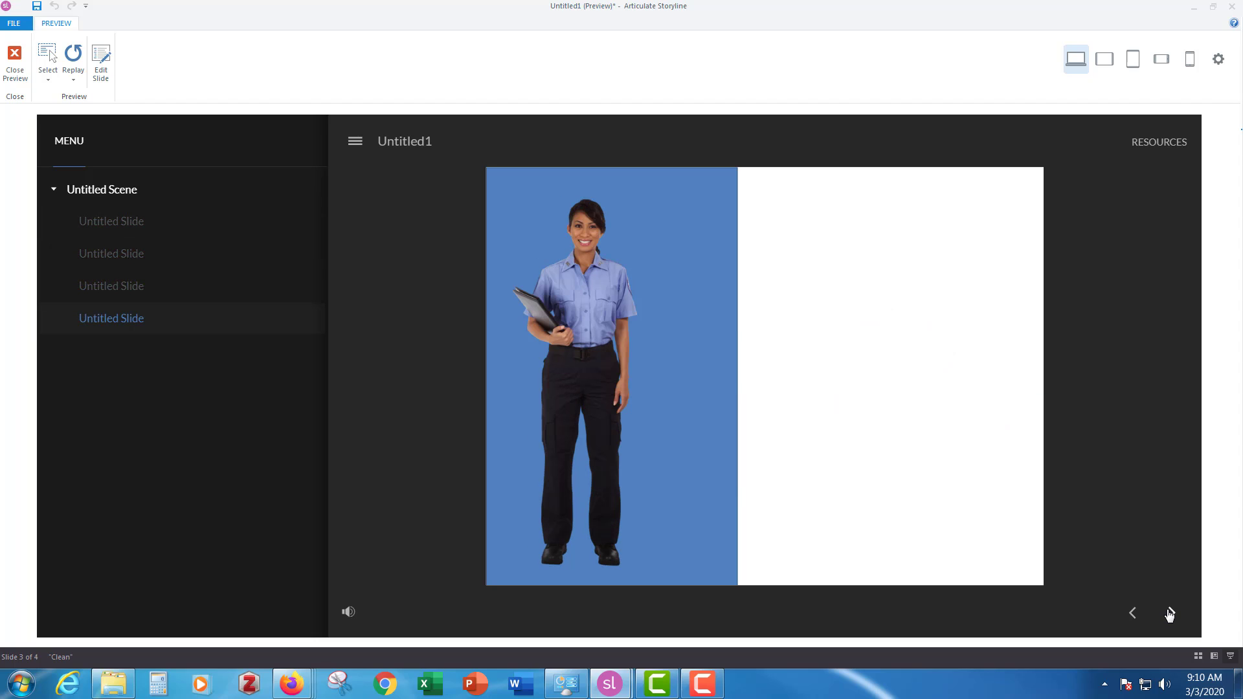
click(15, 62)
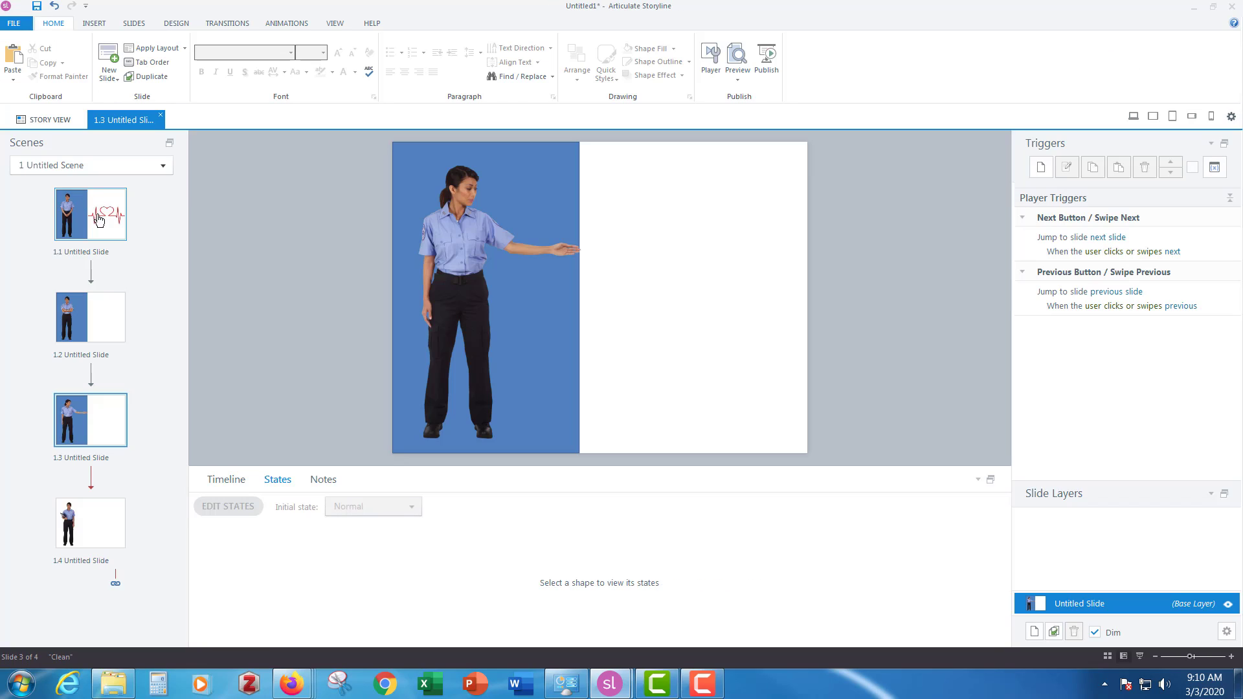
click(97, 523)
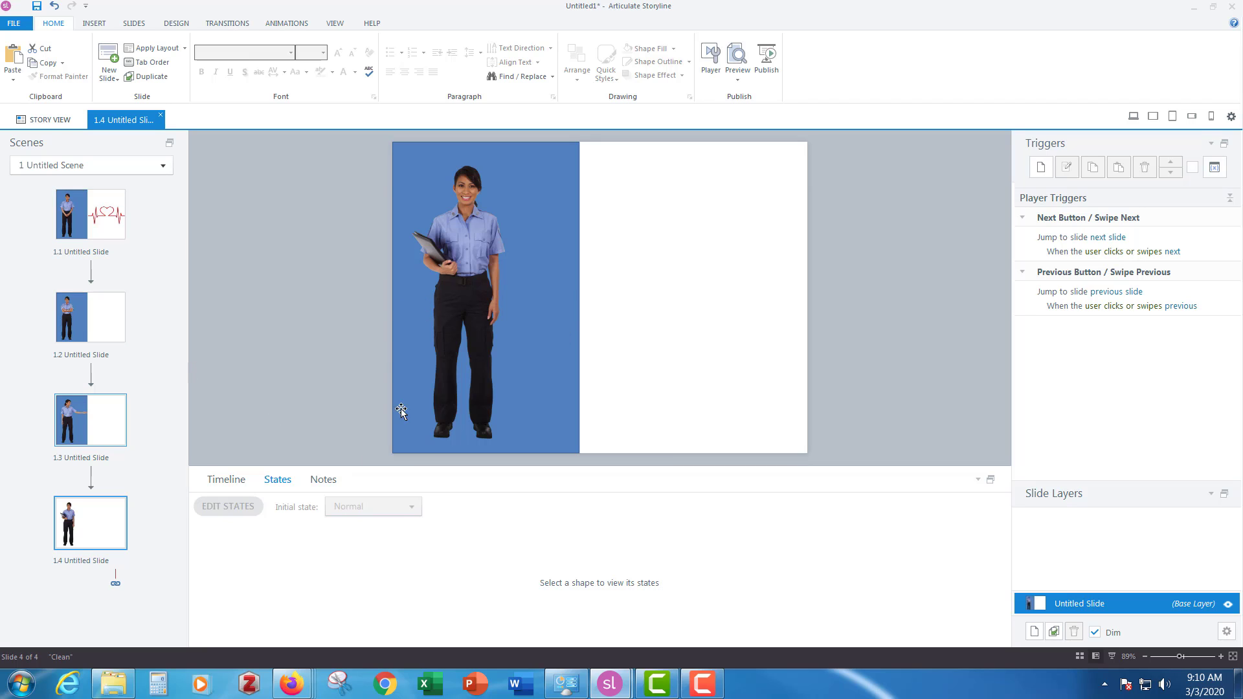
Create a new project and open its blank slide 1.1 for editing.
click(19, 24)
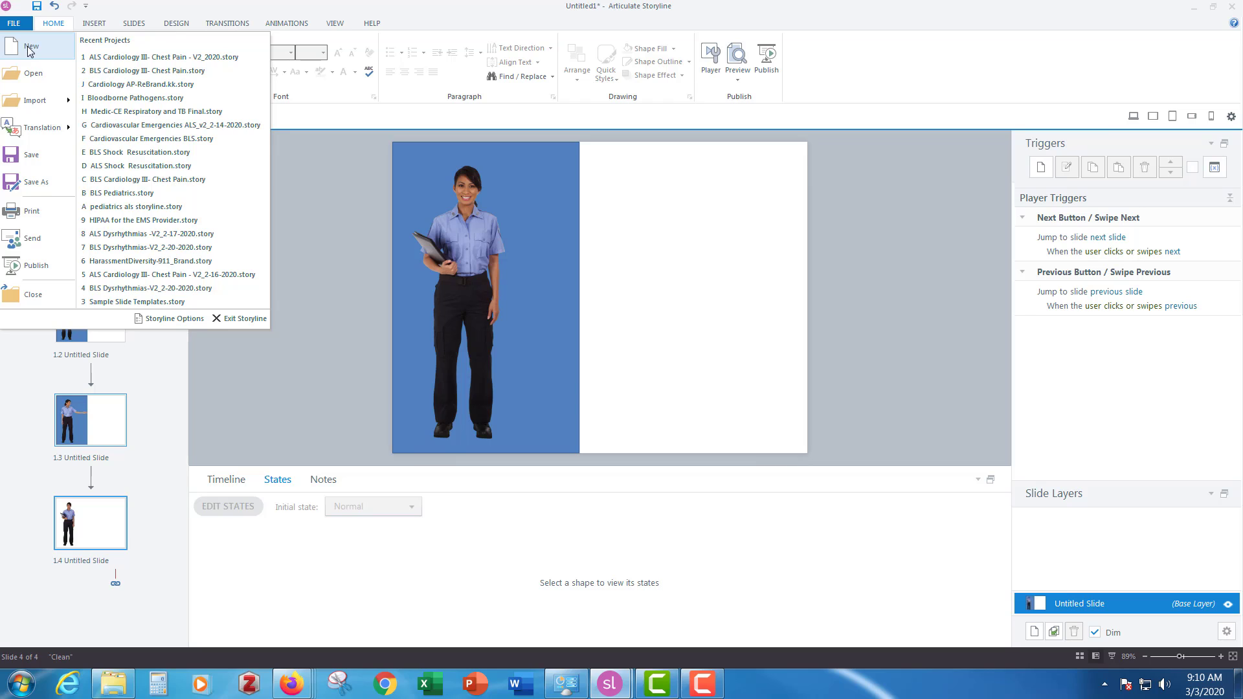
click(28, 51)
click(592, 381)
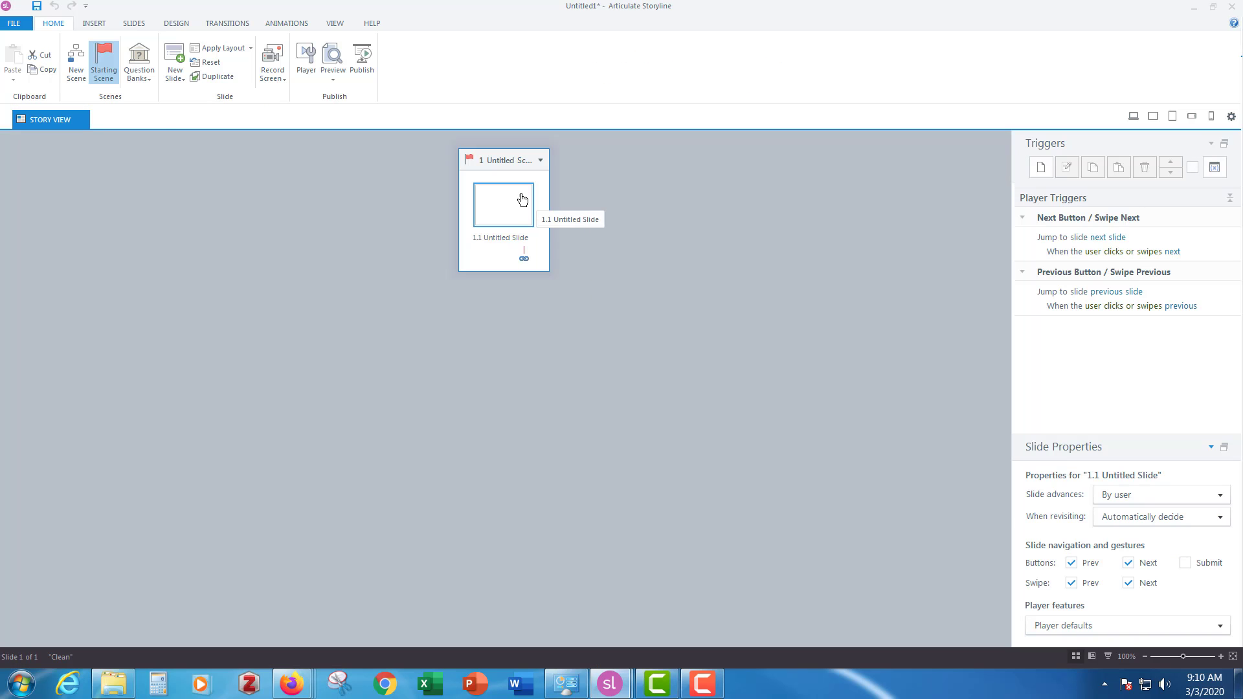
double_click(519, 198)
click(91, 219)
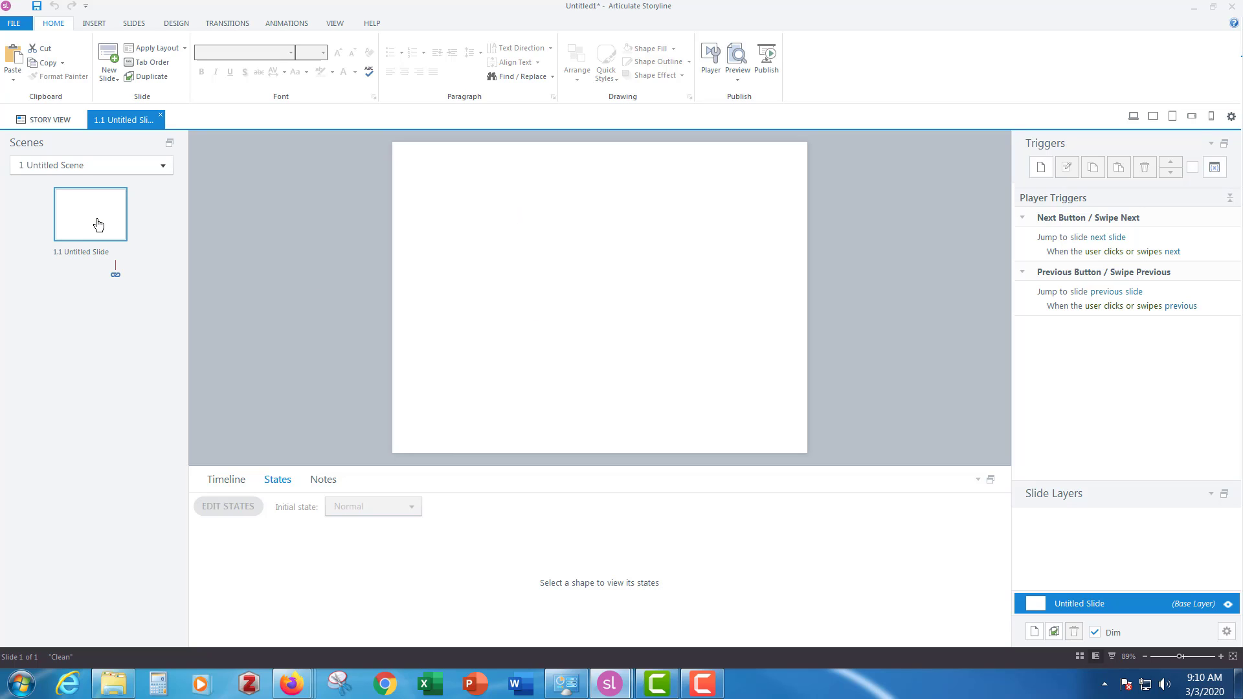
click(506, 267)
Insert the Maria character in the crossed-arms pose and place it near the slide's left edge.
click(97, 23)
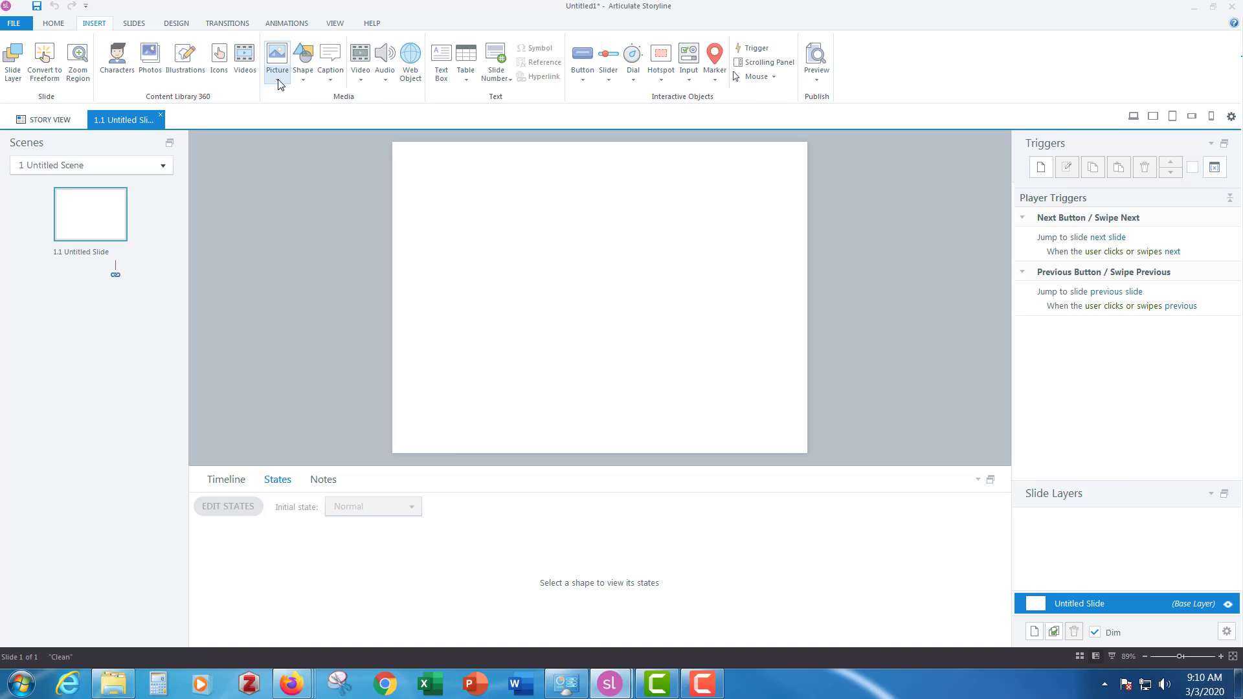
click(121, 66)
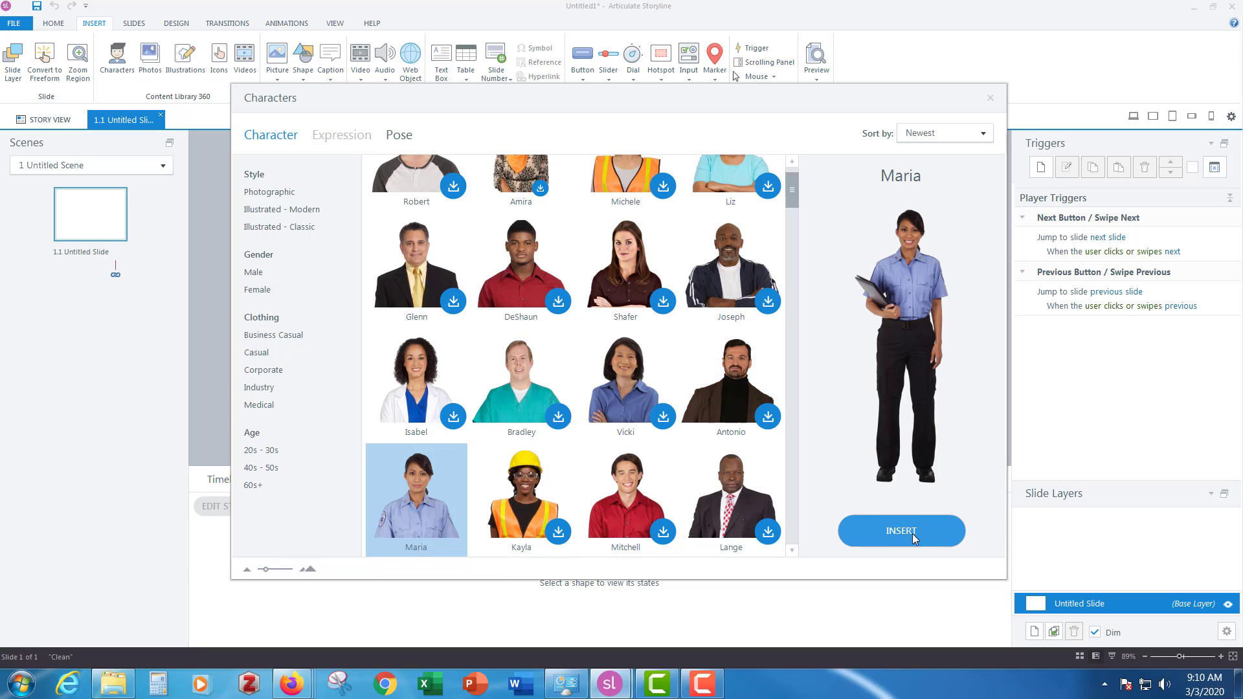
click(401, 136)
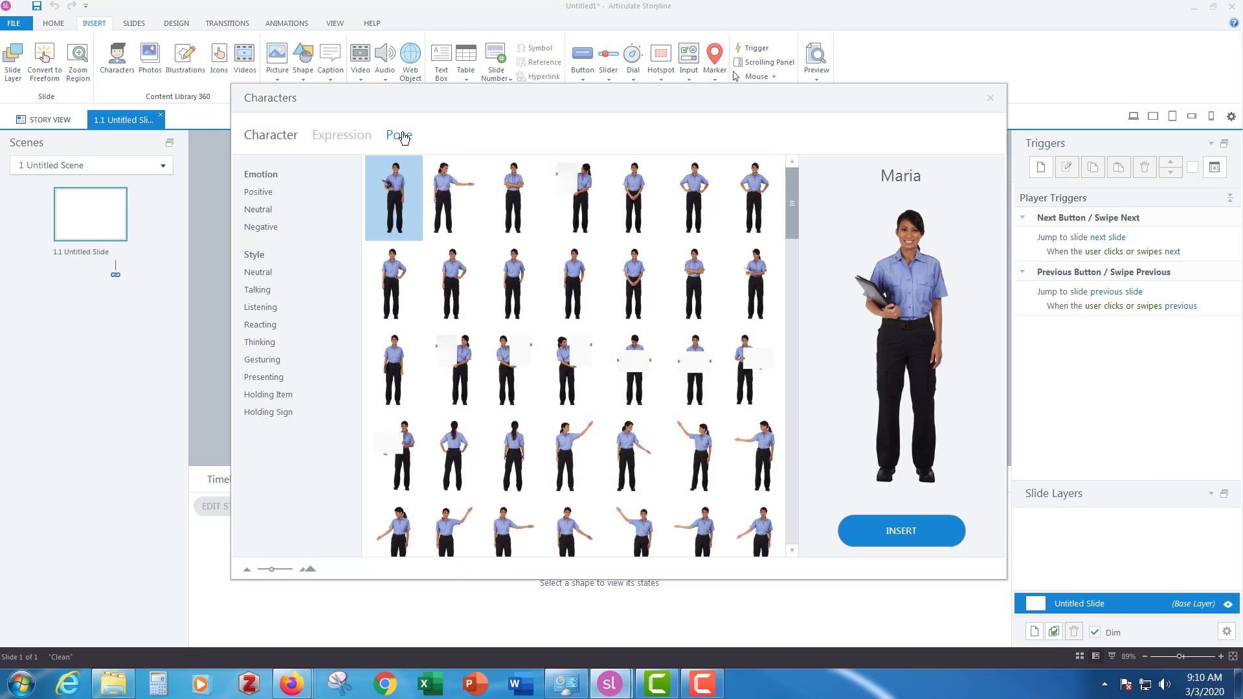
click(512, 196)
click(893, 535)
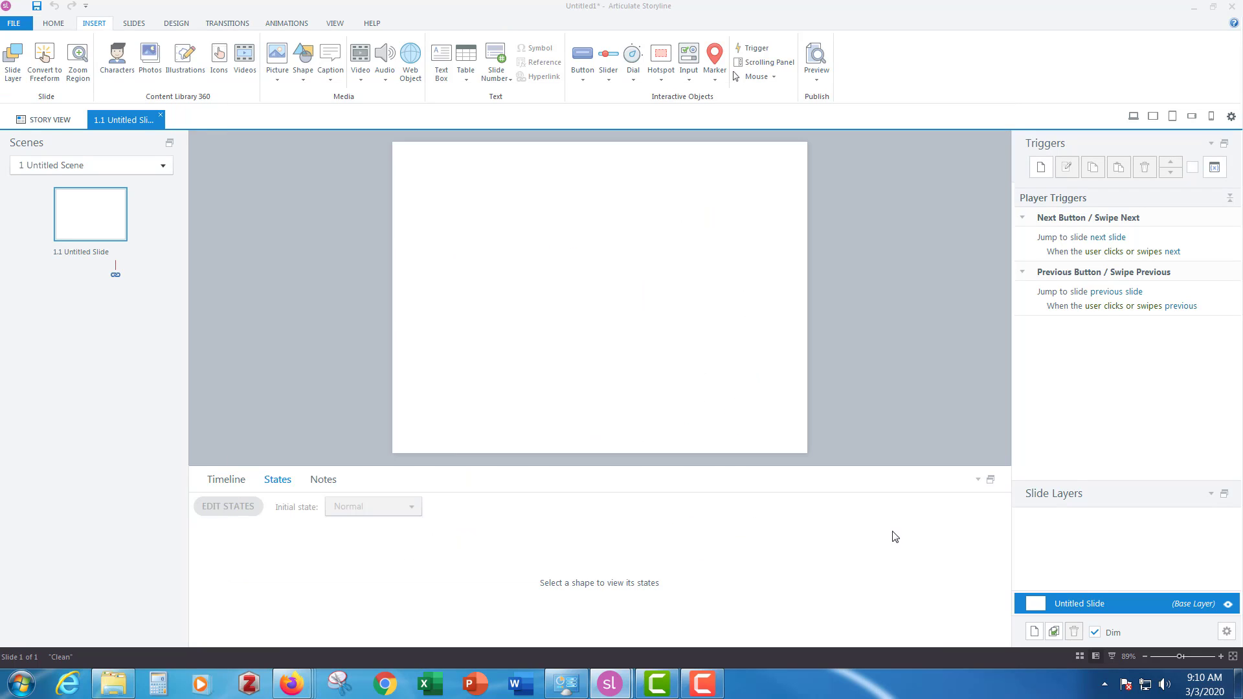
drag(617, 252, 460, 280)
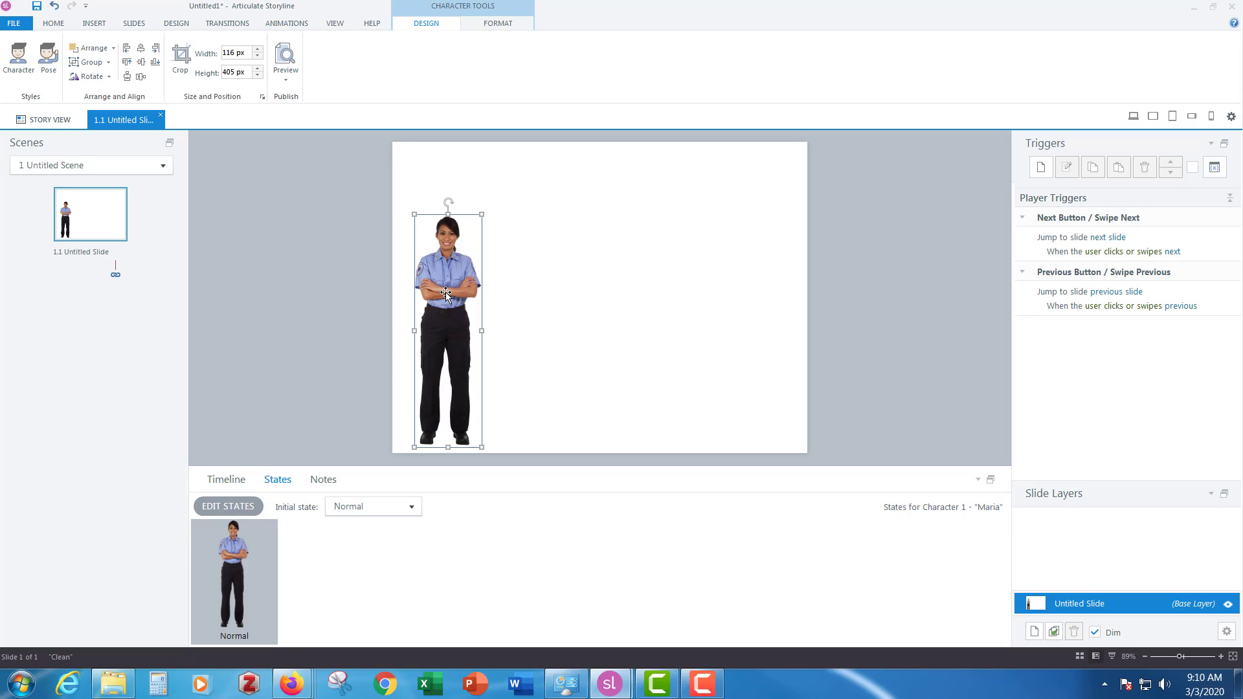
drag(447, 295, 464, 292)
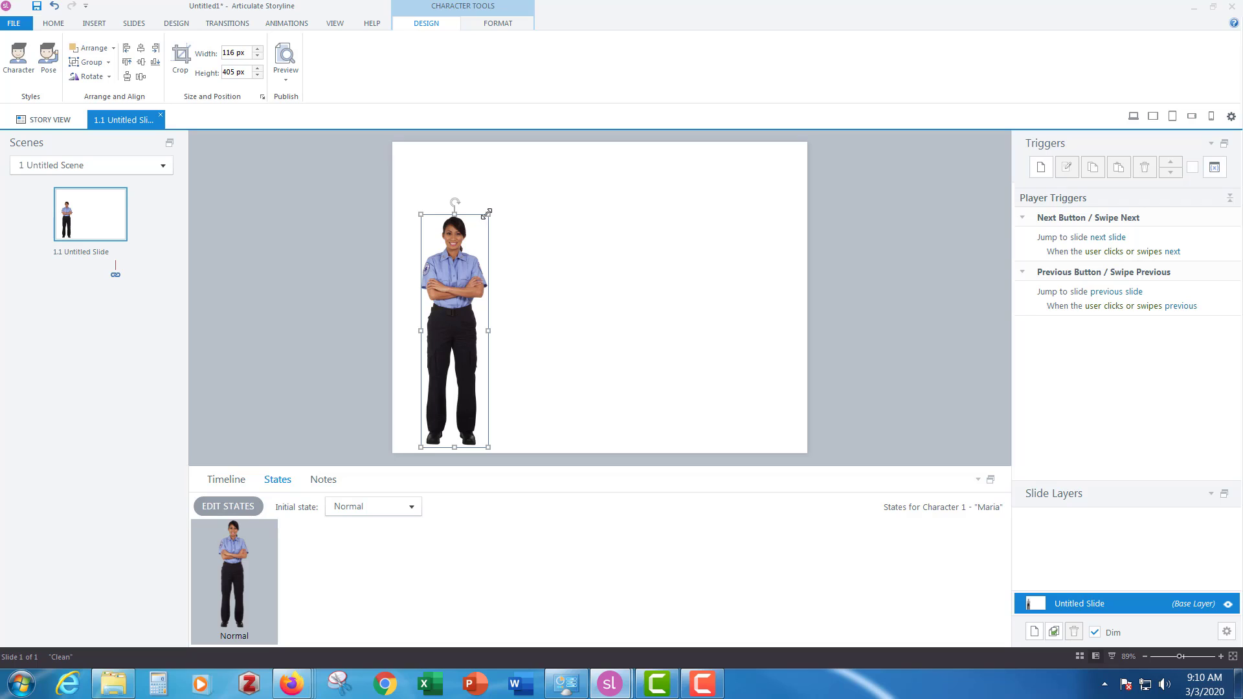
Shrink the character proportionally to about 109 by 379 px, and try stretching its width to about 179 px before undoing the stretch.
mouse_move(489, 214)
mouse_down()
mouse_move(457, 253)
mouse_move(529, 264)
mouse_move(477, 262)
mouse_move(505, 230)
mouse_up()
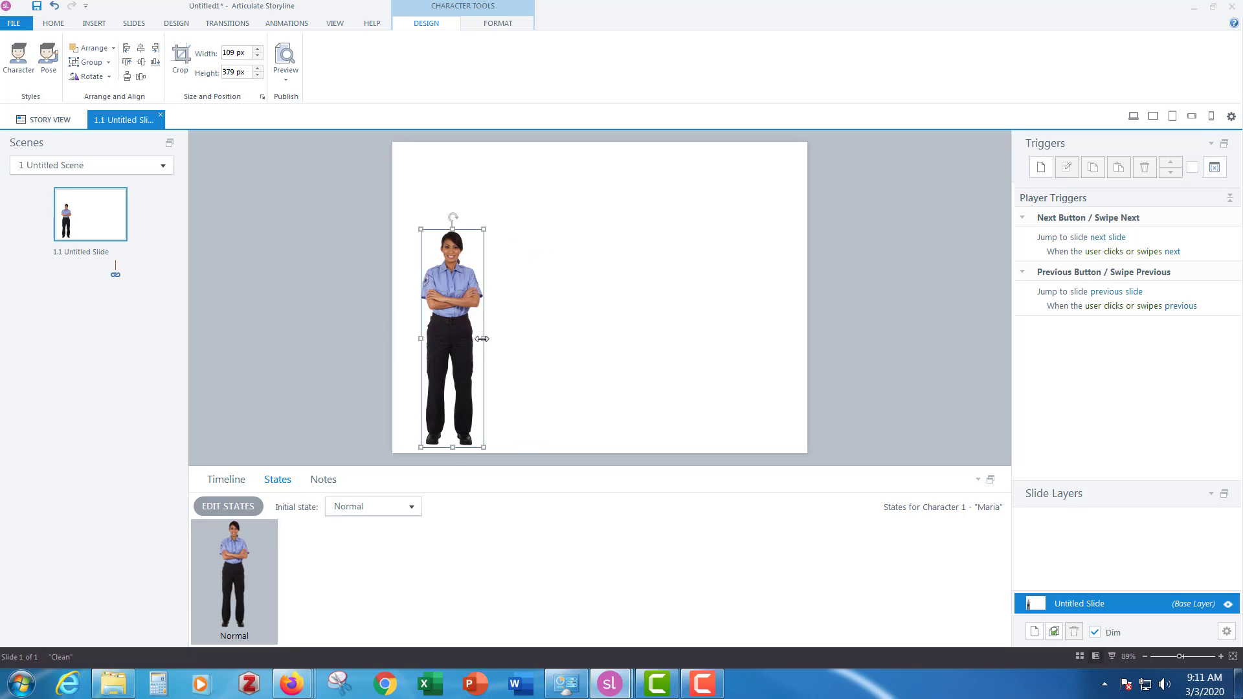
drag(486, 340, 524, 340)
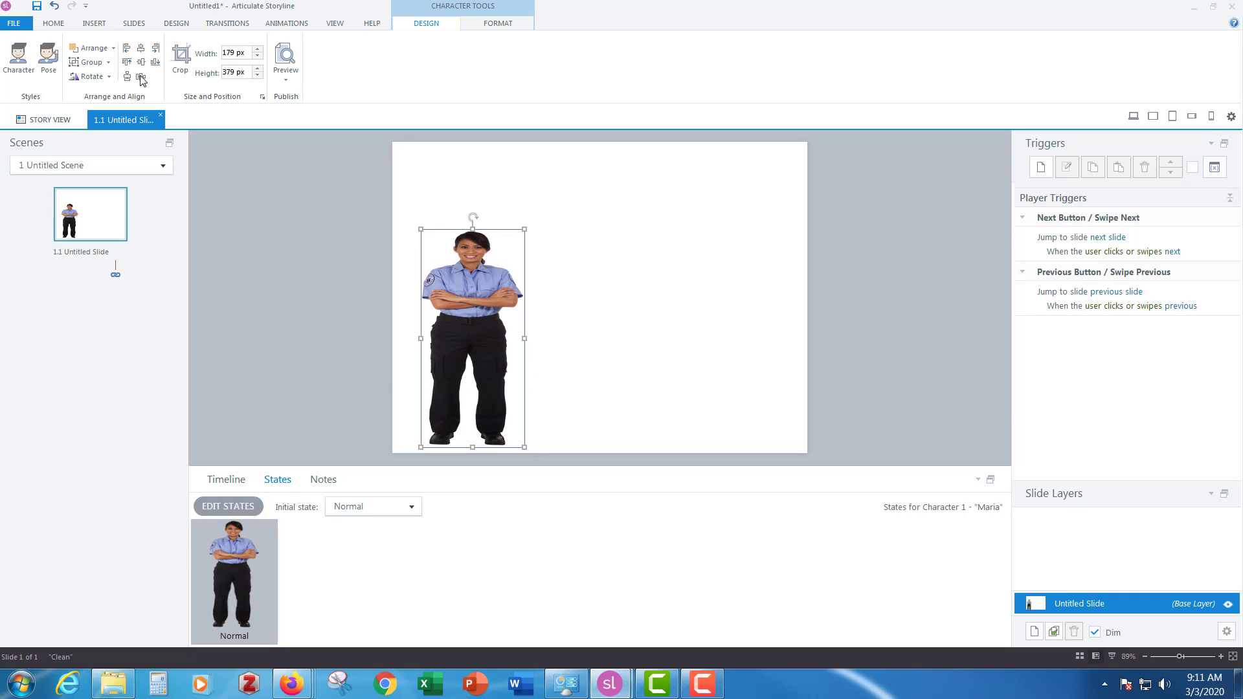
click(55, 8)
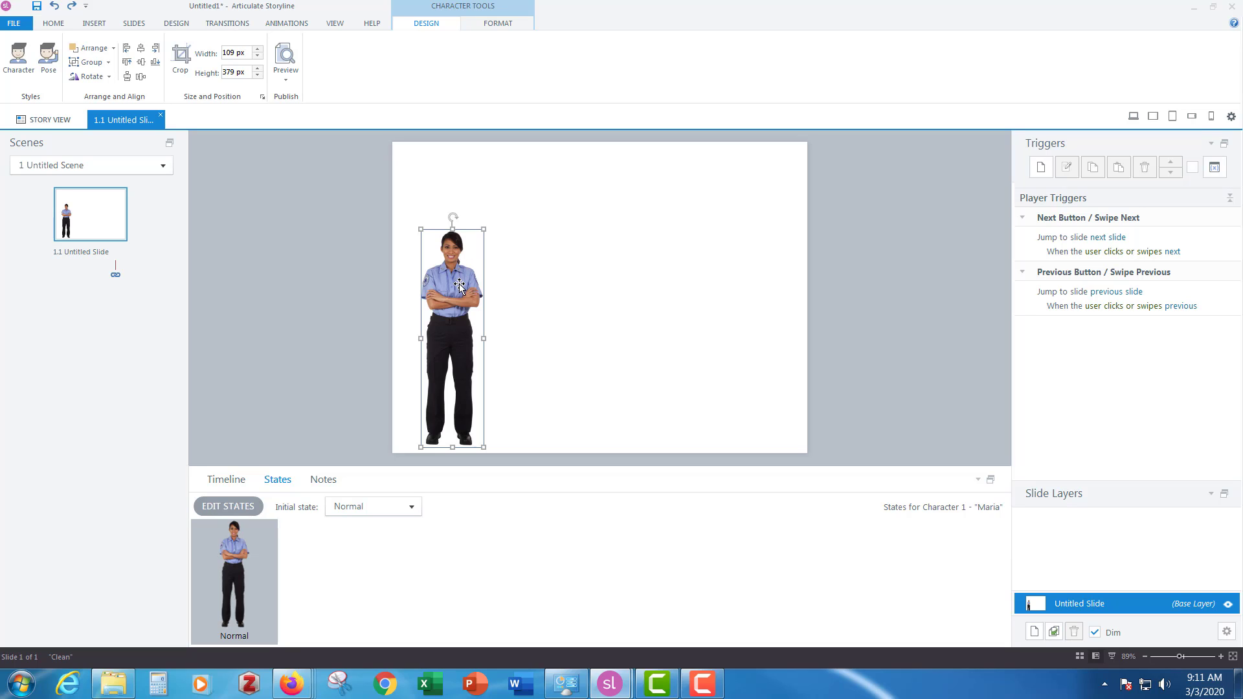
Enlarge the character proportionally to about 144 by 502 px, standing near the slide's left edge and filling most of its height.
drag(458, 282, 466, 264)
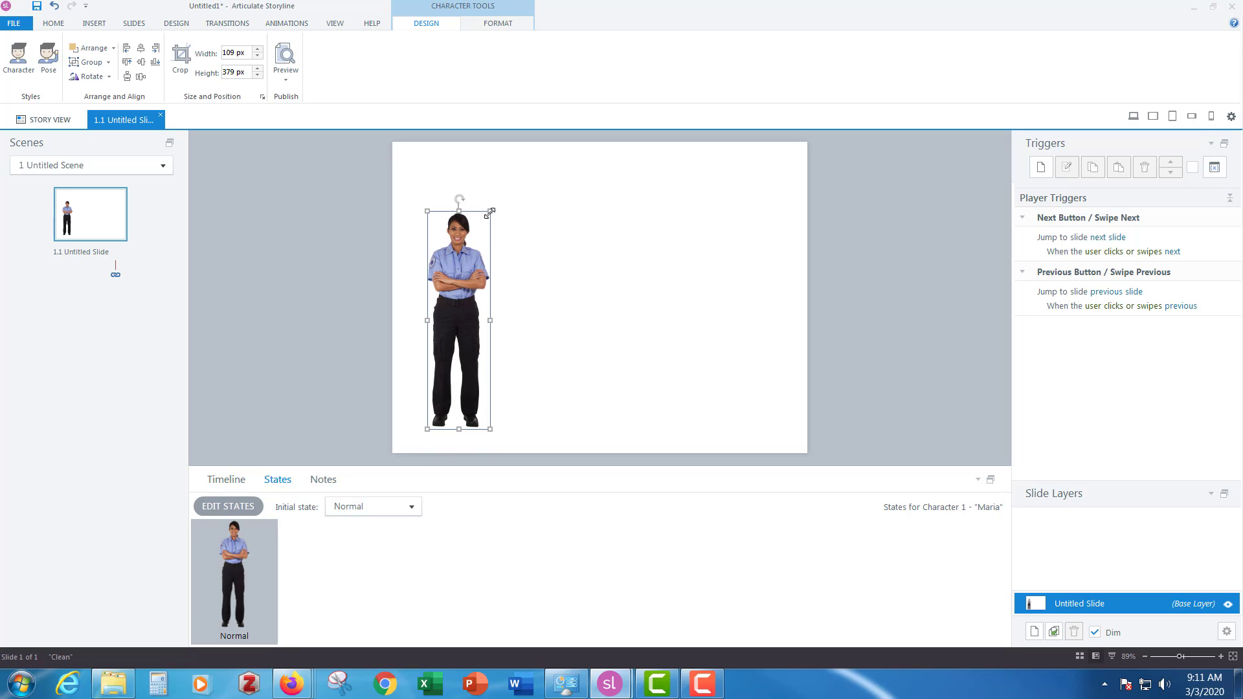
drag(490, 211, 562, 152)
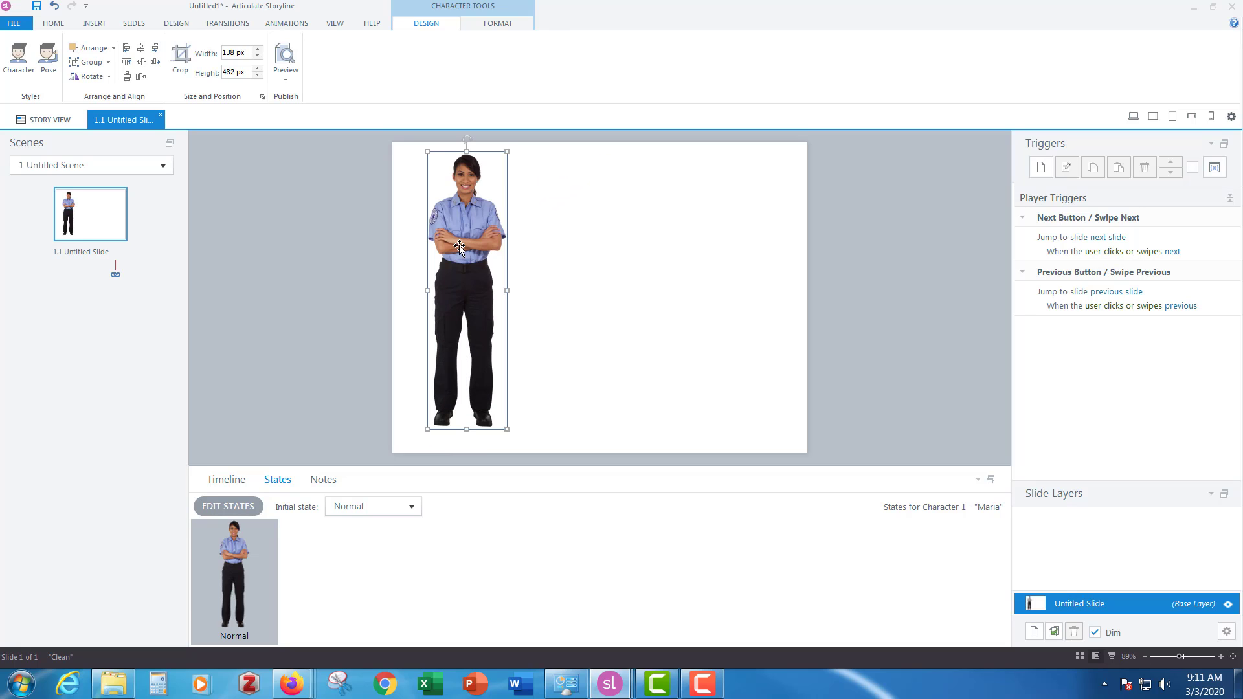
drag(458, 247, 462, 266)
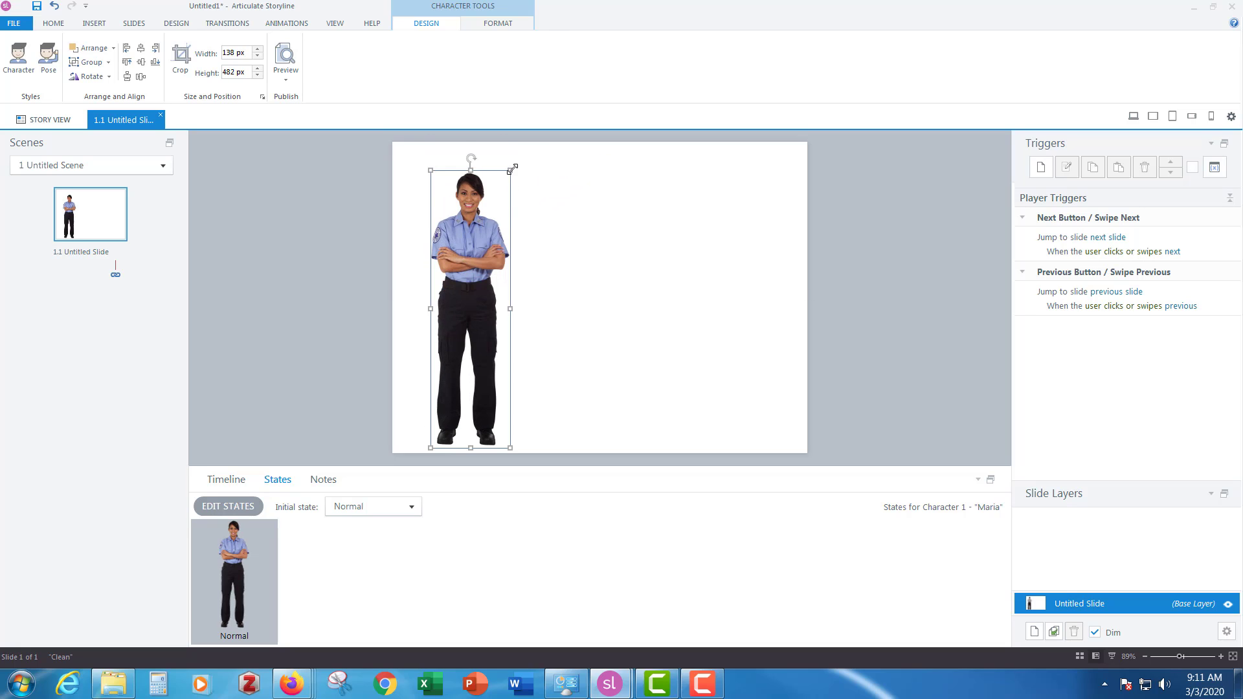
drag(513, 168, 526, 163)
click(567, 244)
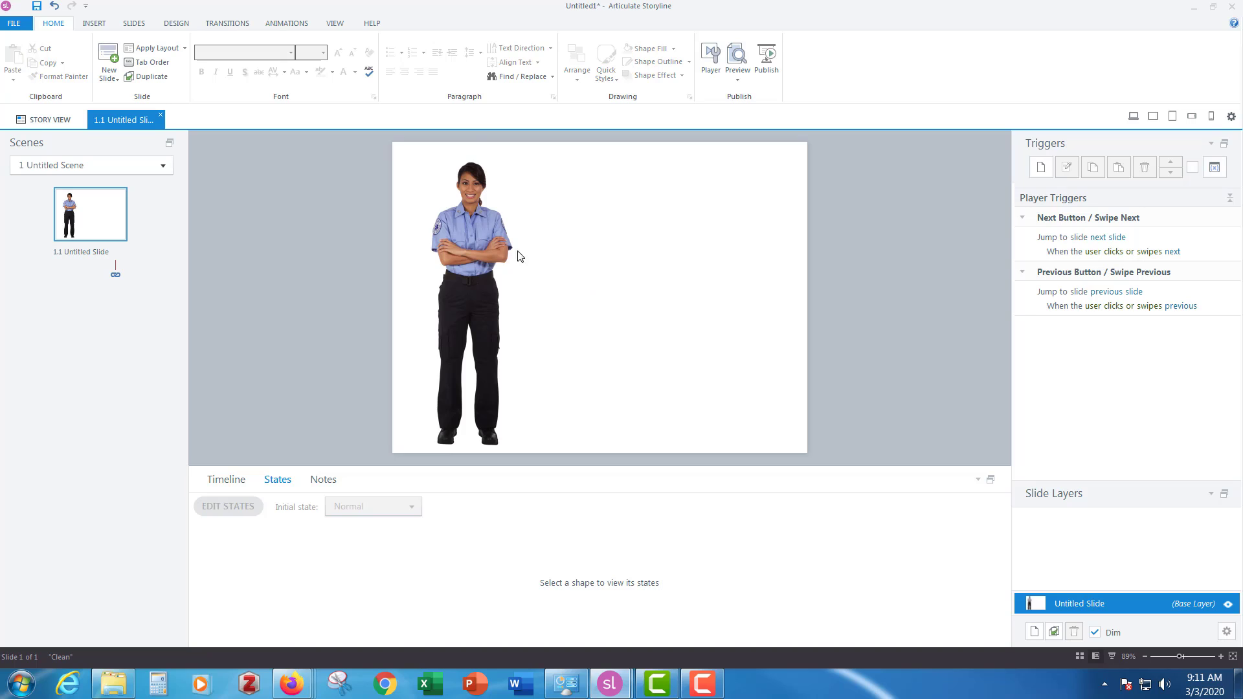
click(497, 243)
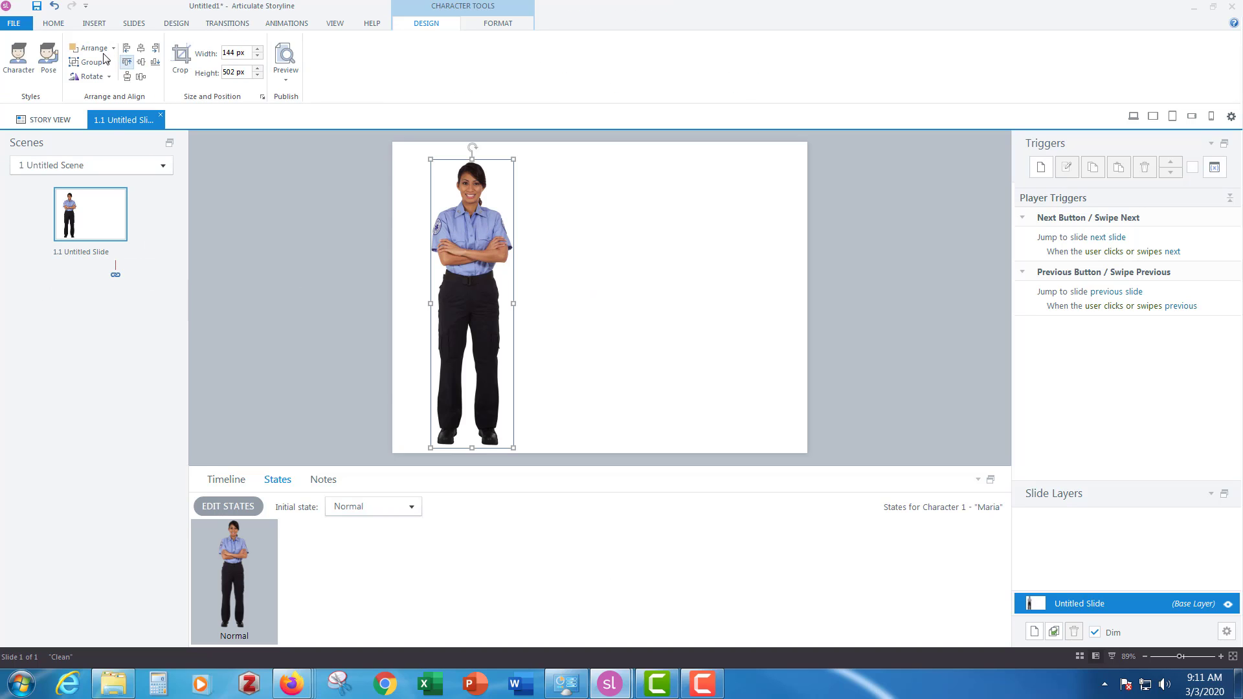
click(97, 24)
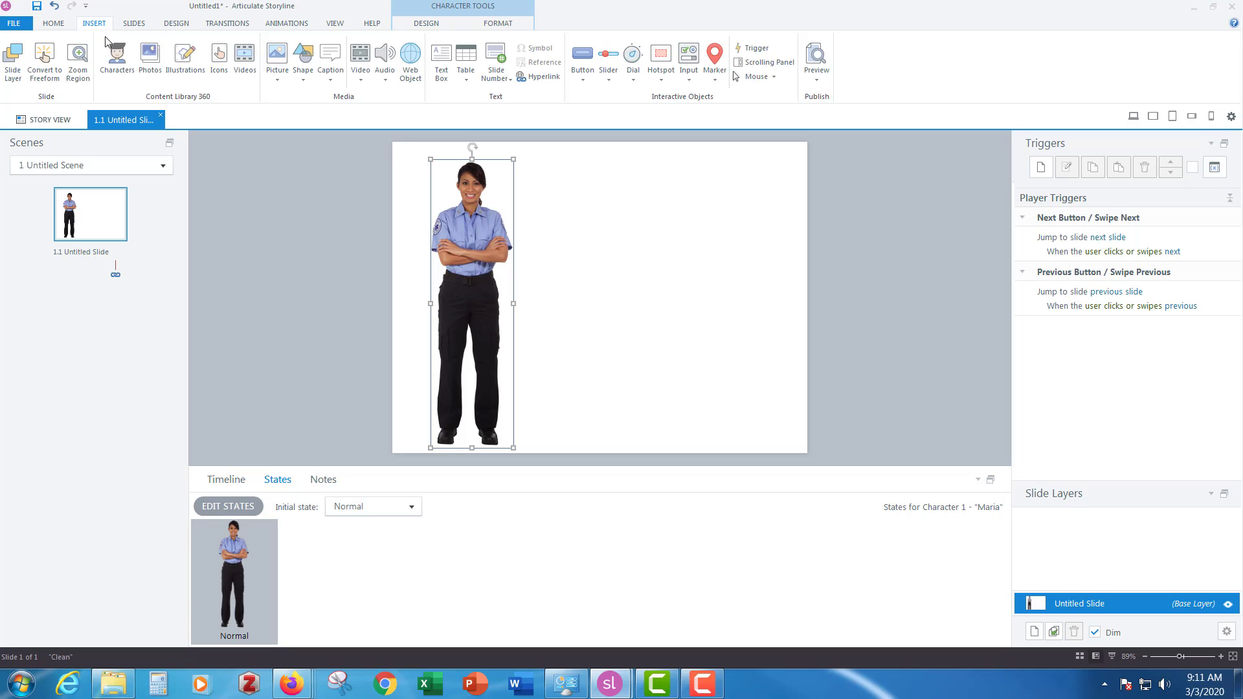
click(277, 55)
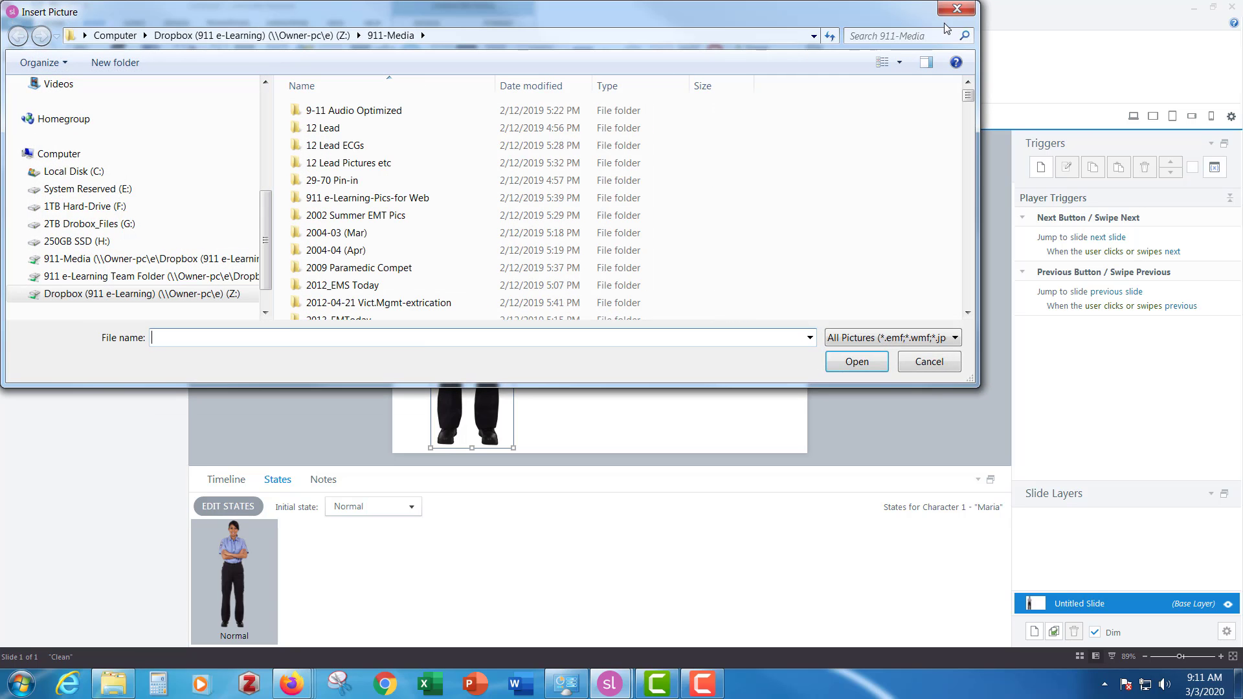
click(956, 8)
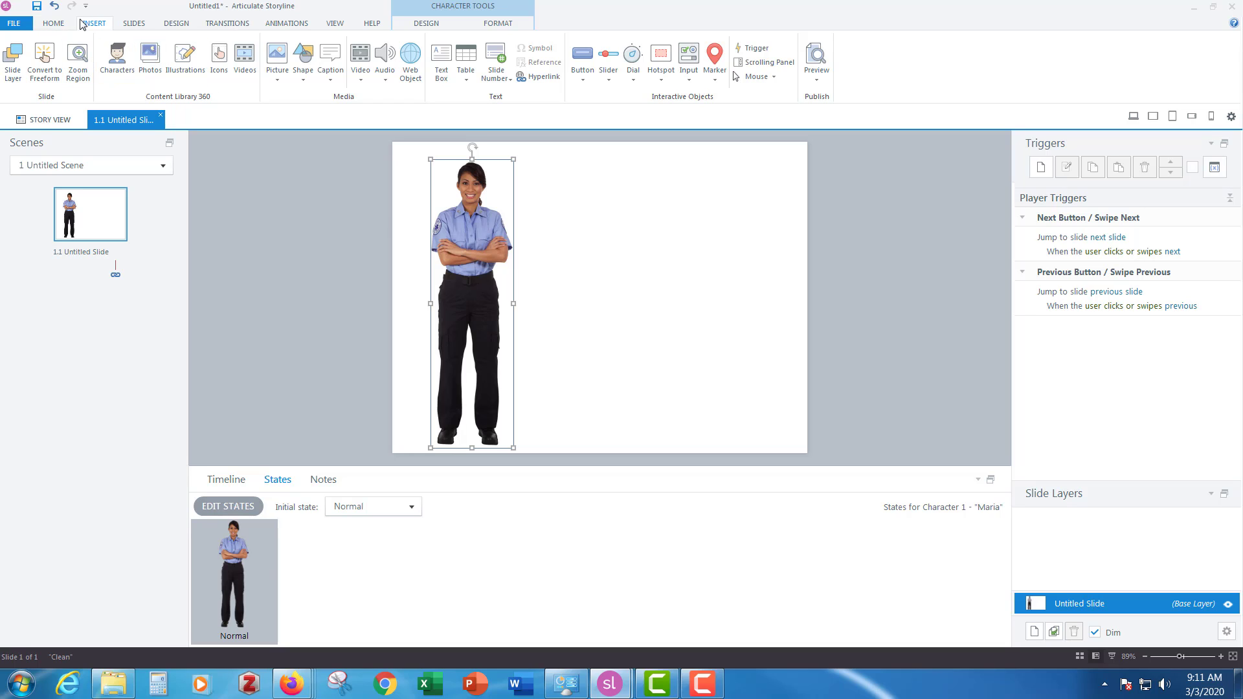
Add a new blank slide after slide 1.1.
click(134, 23)
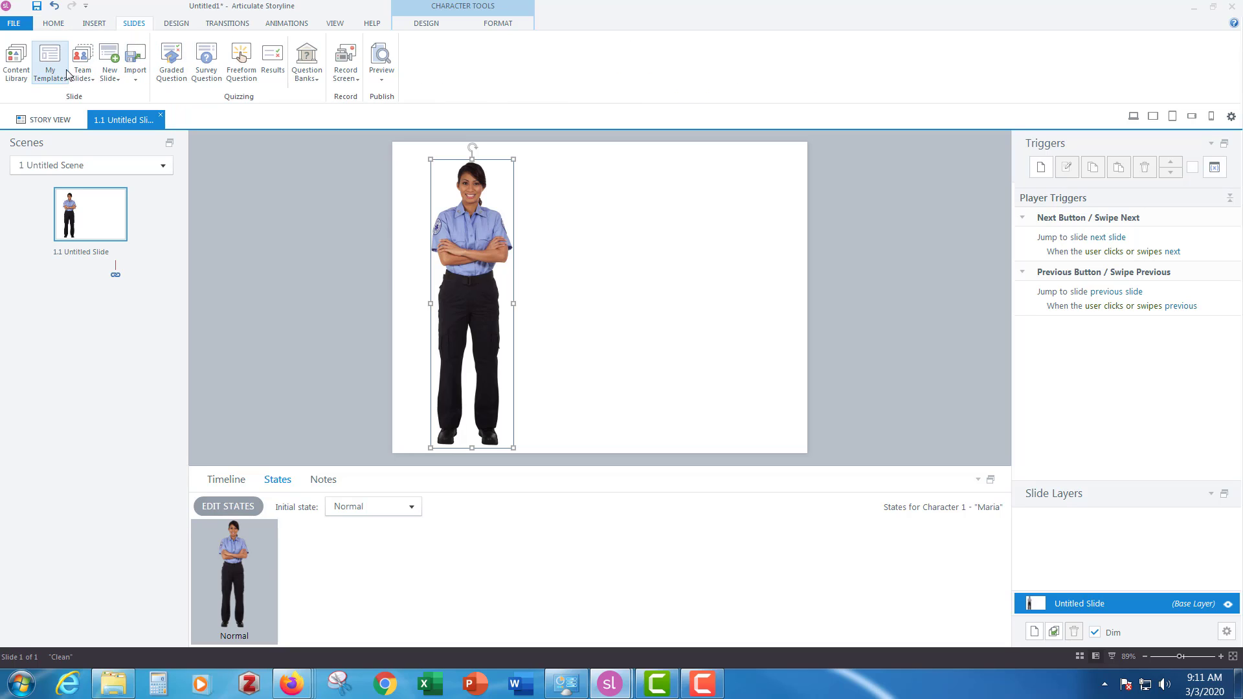
click(109, 60)
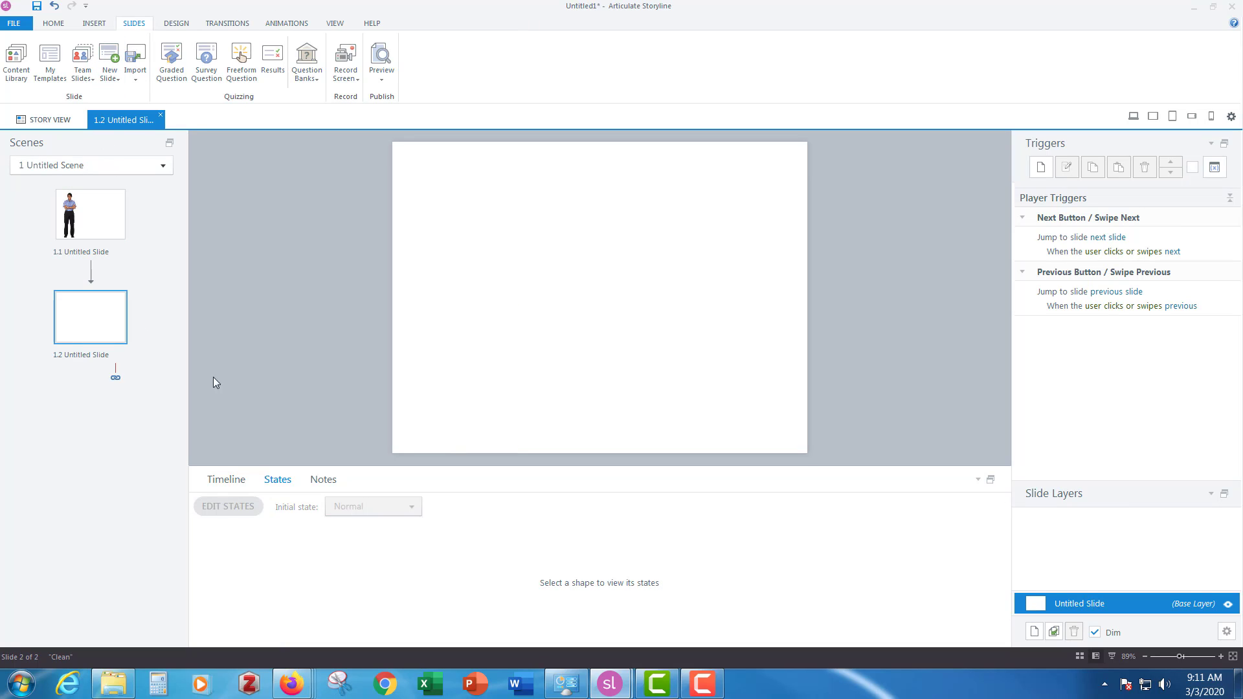
Copy the Maria character from slide 1.1 onto slide 1.2 at the same position, and compare the two slides.
click(90, 215)
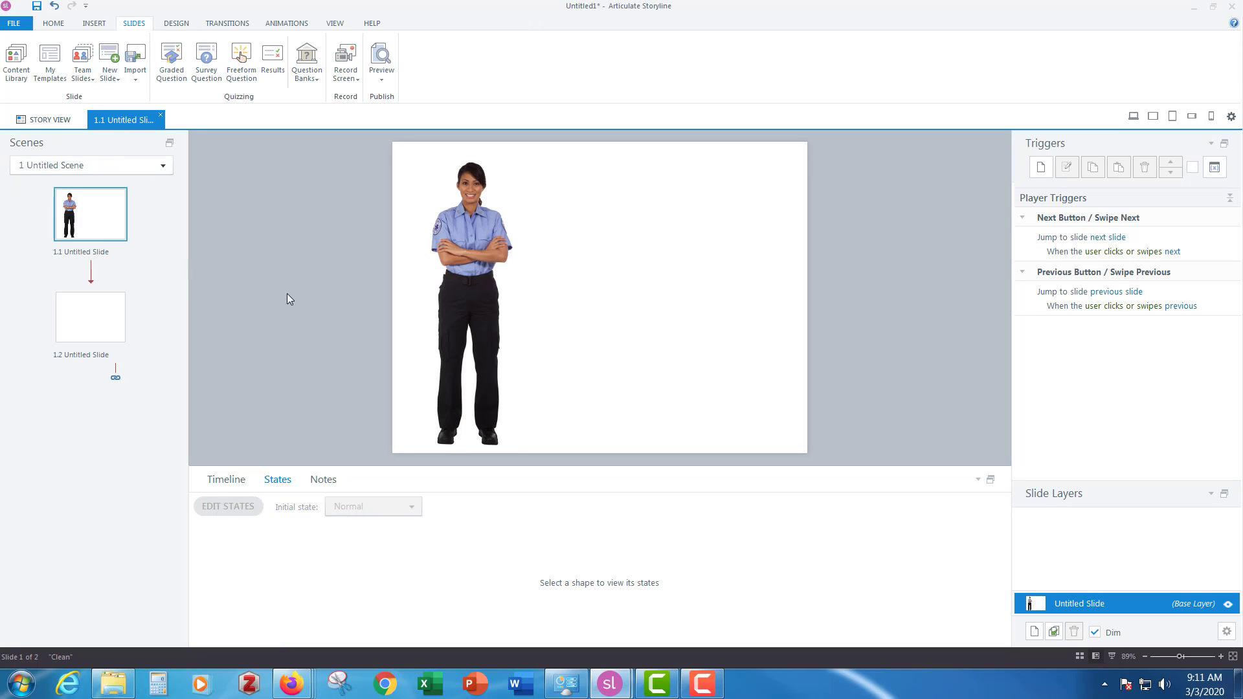
click(479, 229)
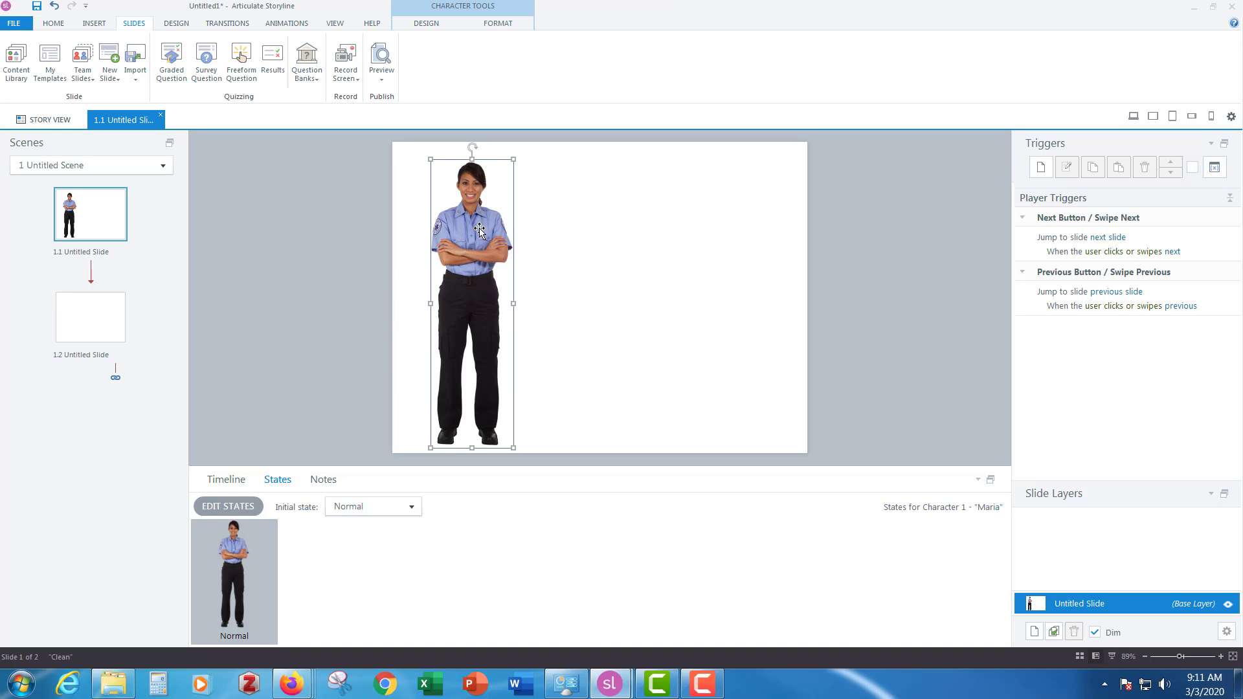
right_click(479, 228)
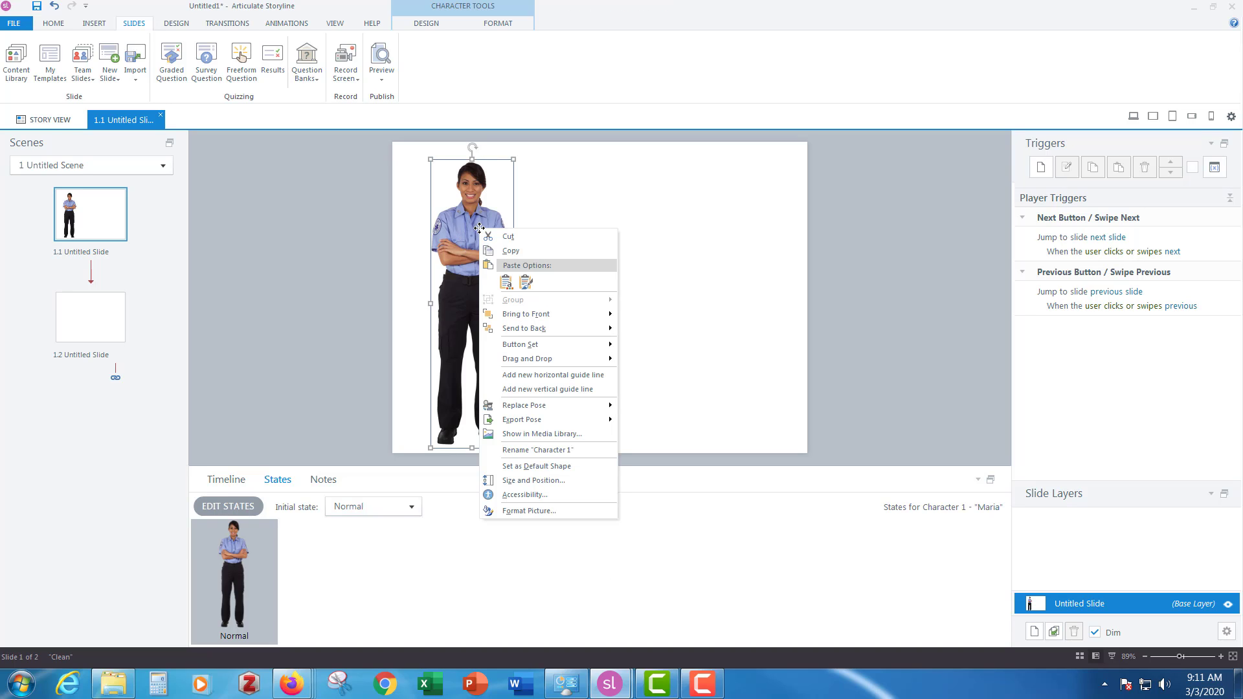
key(Escape)
click(83, 341)
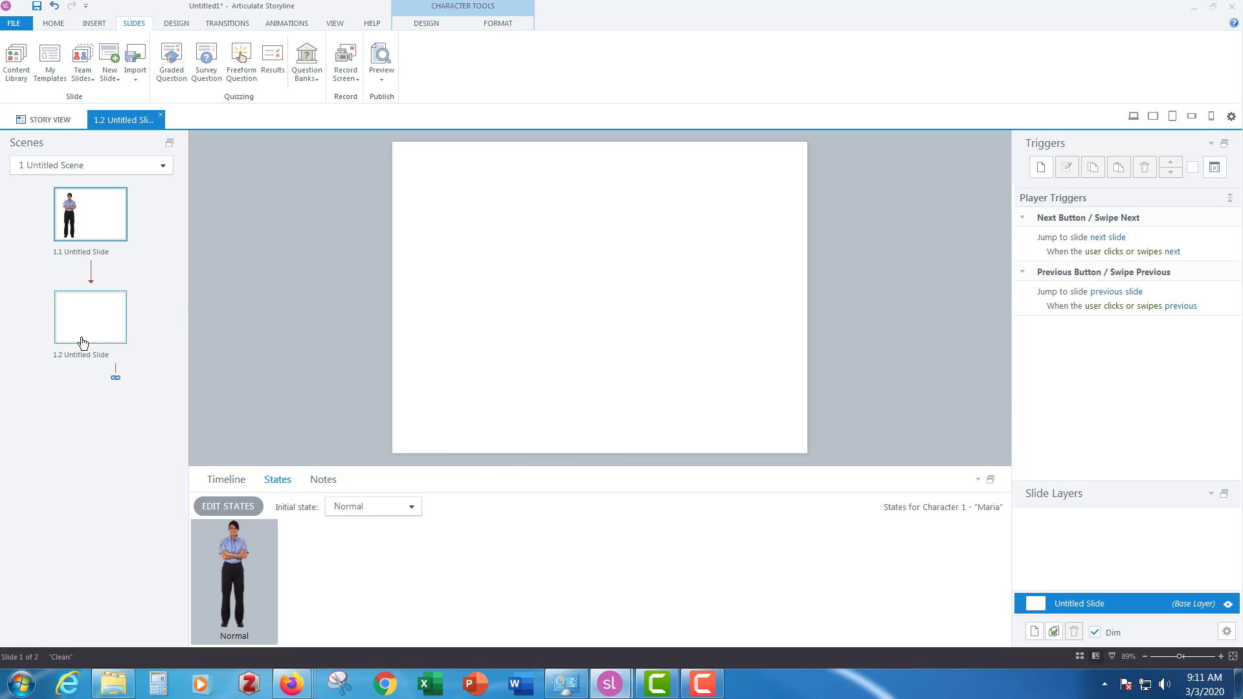
right_click(352, 348)
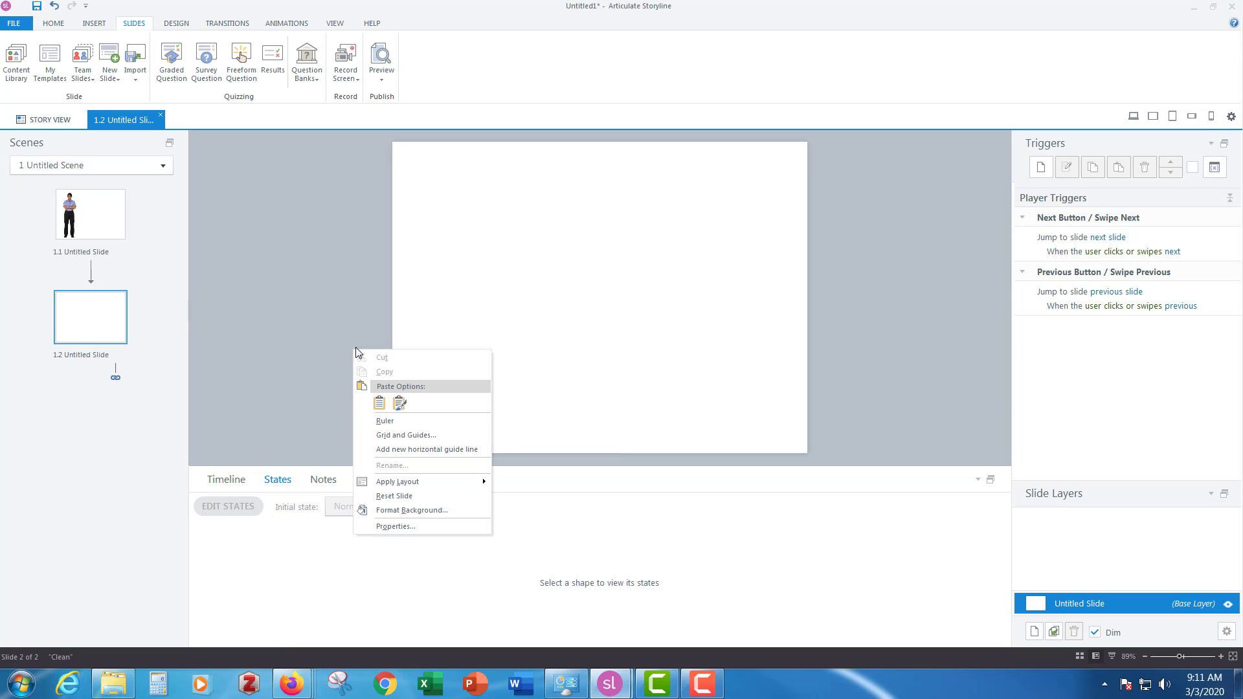
click(393, 404)
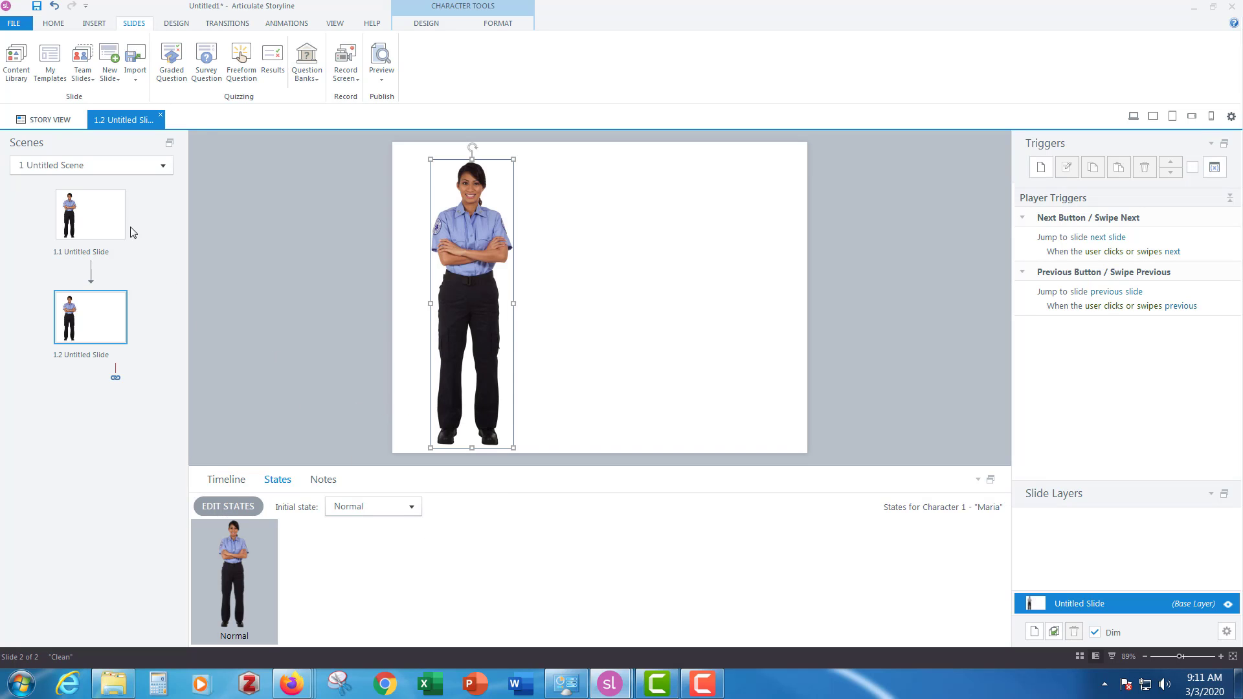
click(109, 220)
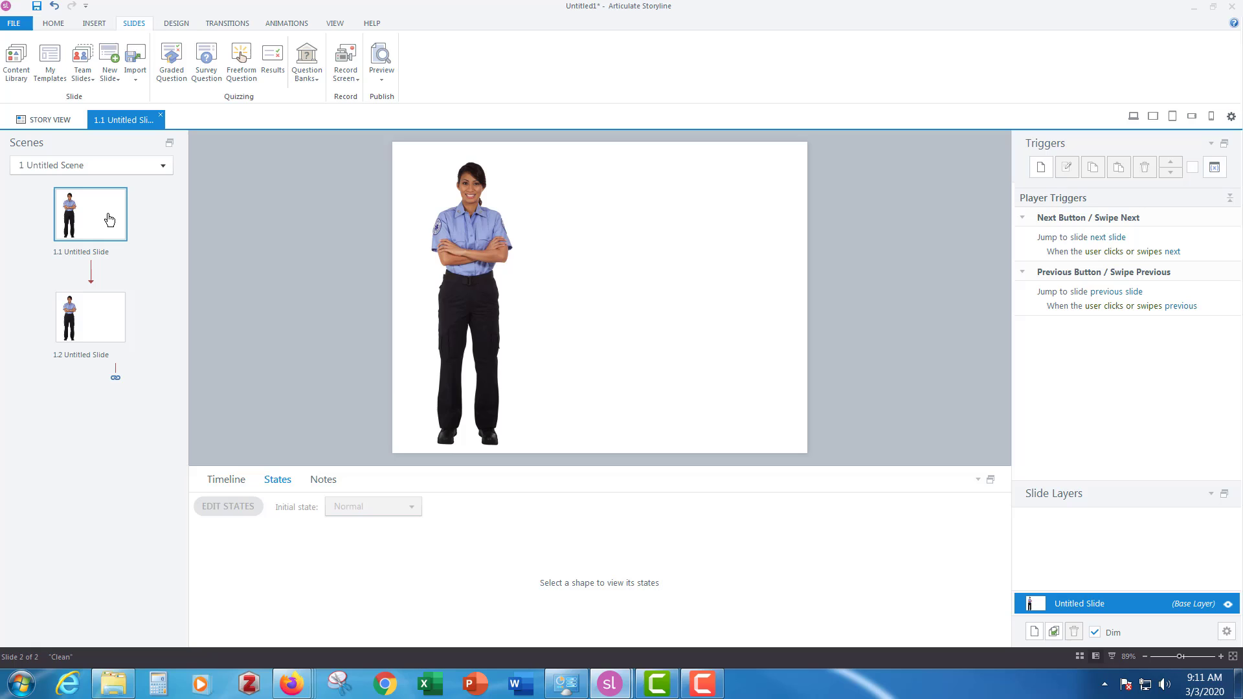
click(114, 327)
click(111, 225)
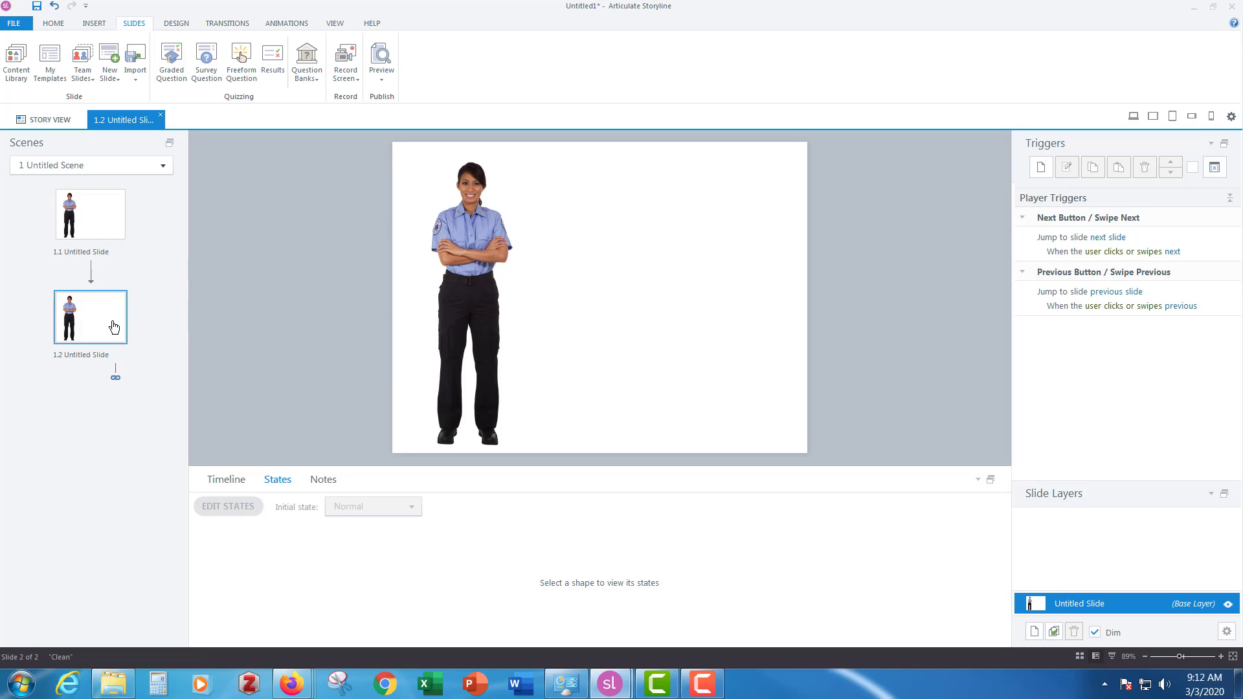
Replace the pose of the character on slide 1.2 with Maria's hands-on-hips pose from the Content Library 360 characters.
click(109, 314)
click(477, 220)
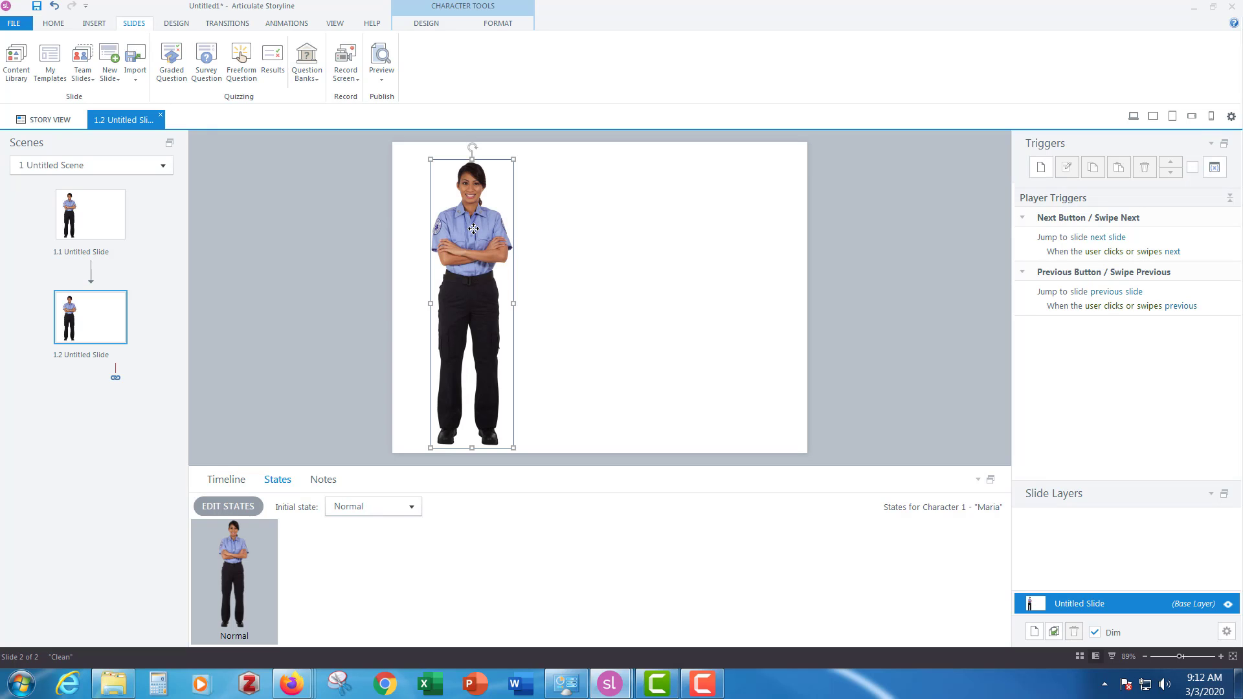
right_click(473, 228)
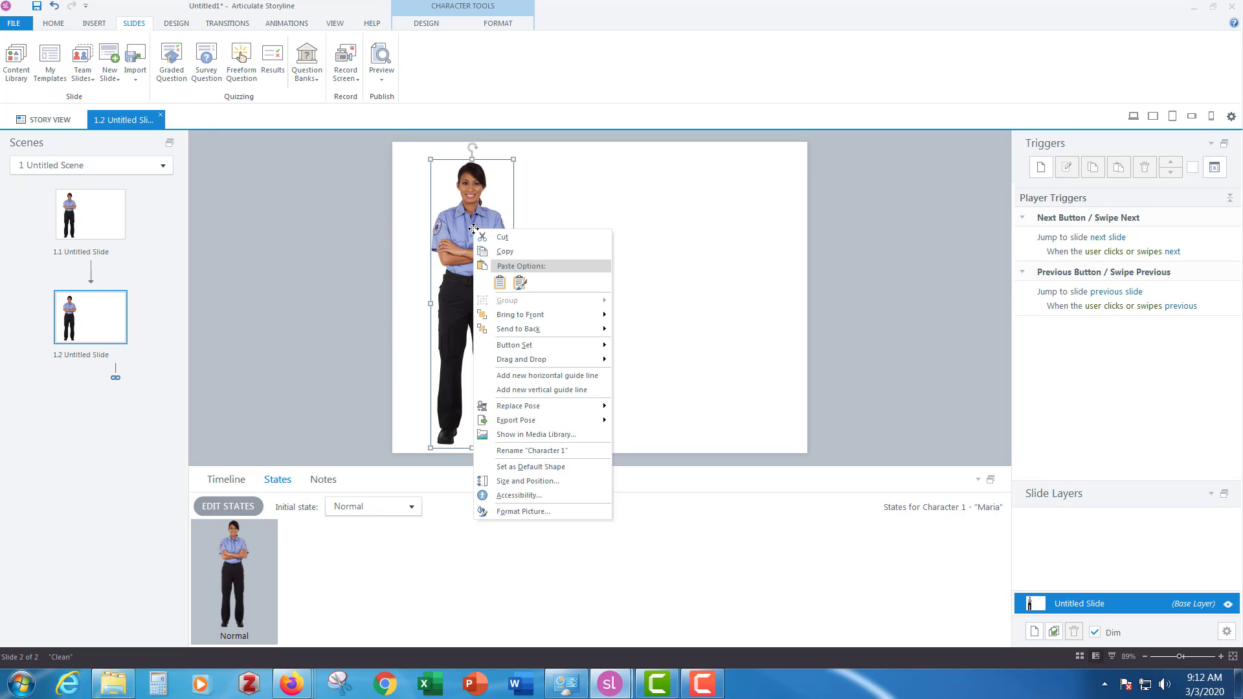
mouse_move(523, 409)
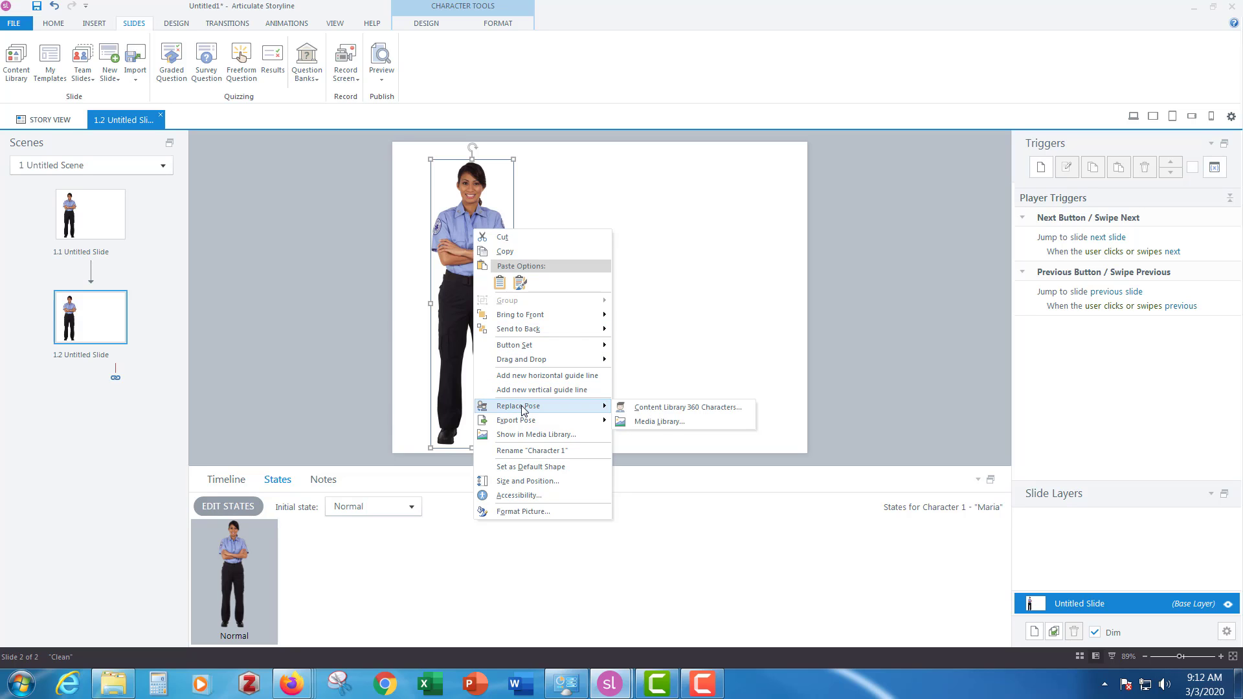
click(697, 416)
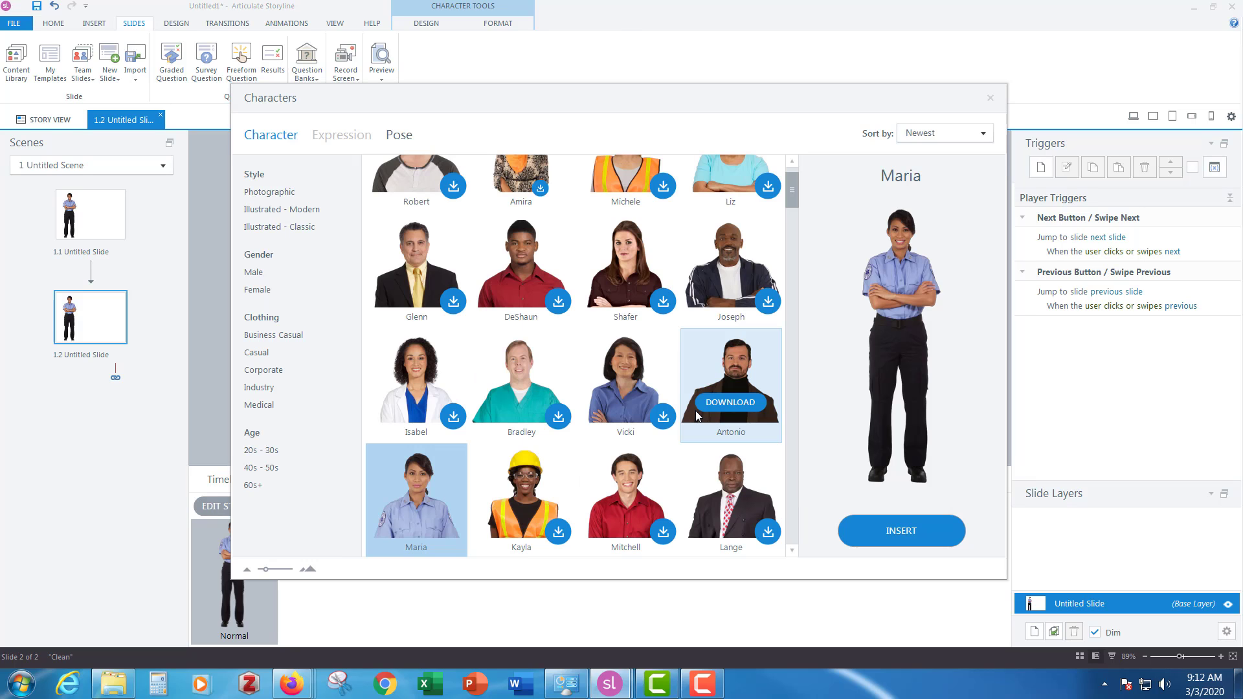
click(400, 136)
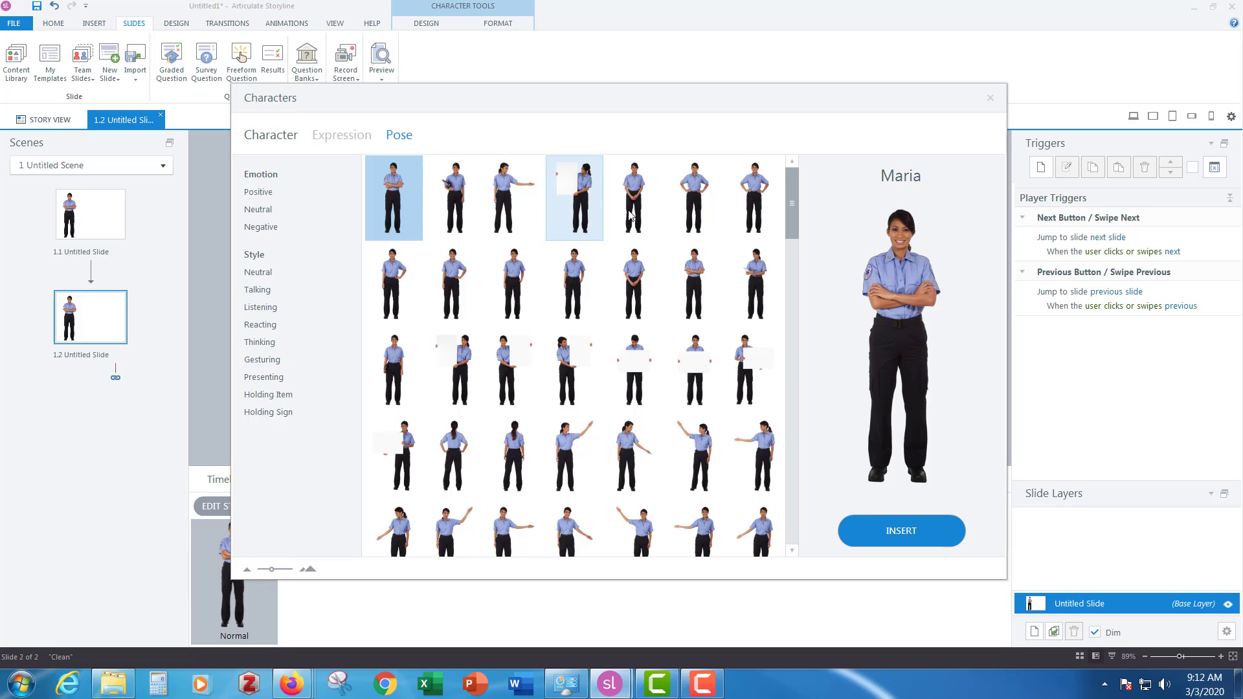
click(695, 197)
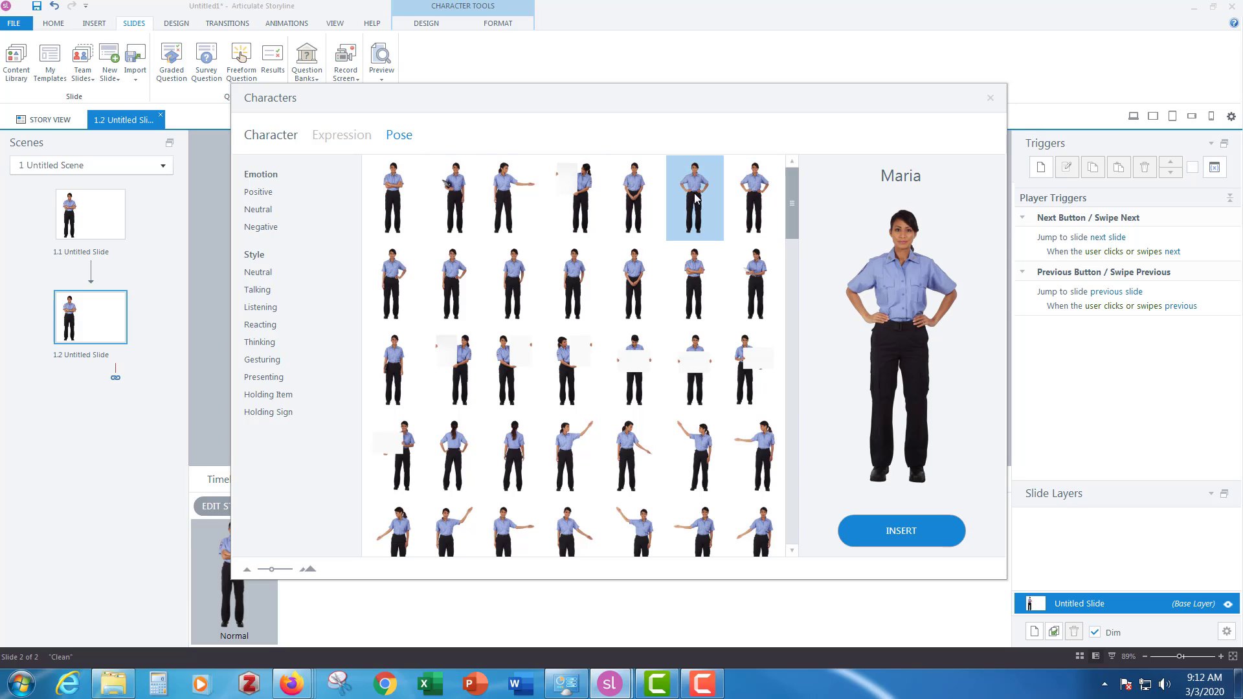
click(888, 531)
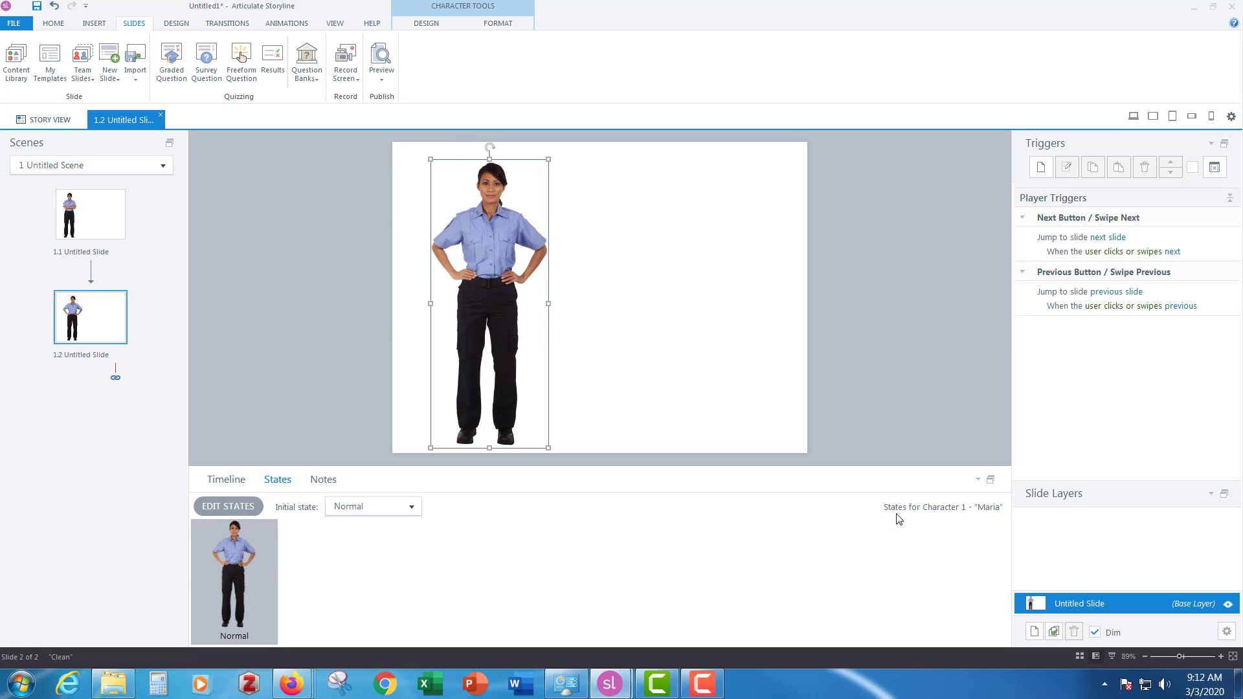
Alternate between slides 1.1 and 1.2 to examine how the character's position shifts between the two poses.
click(72, 210)
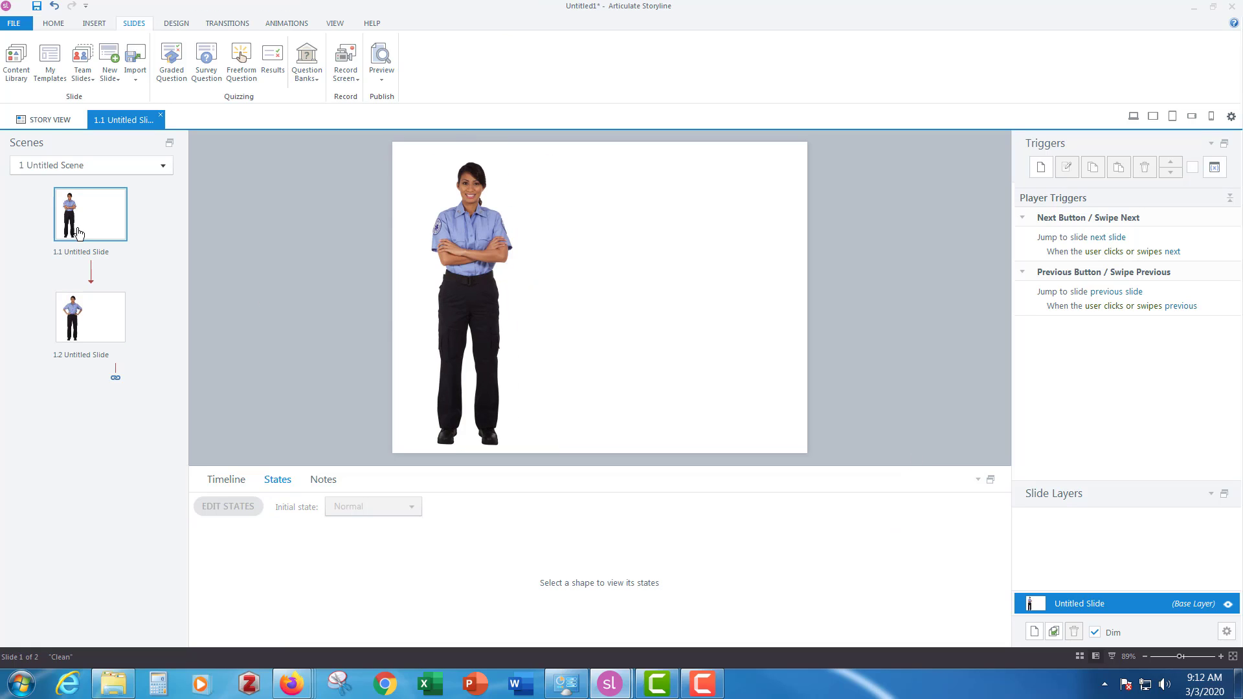
click(87, 328)
click(92, 226)
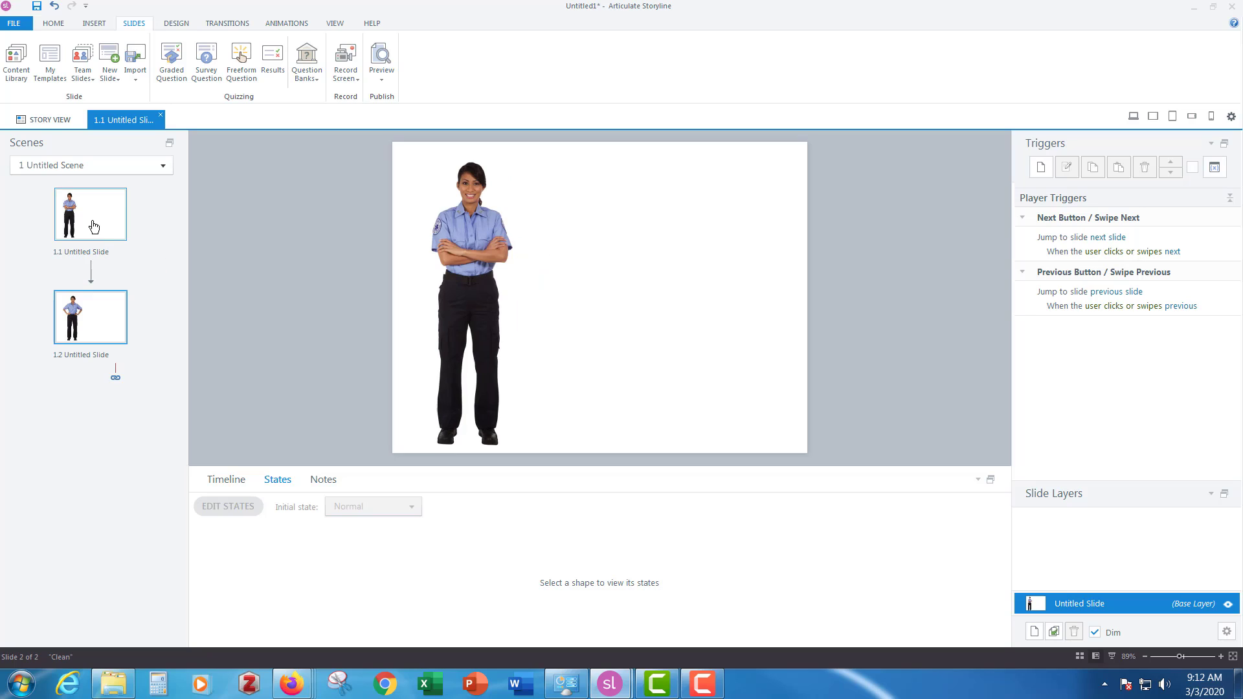
click(78, 320)
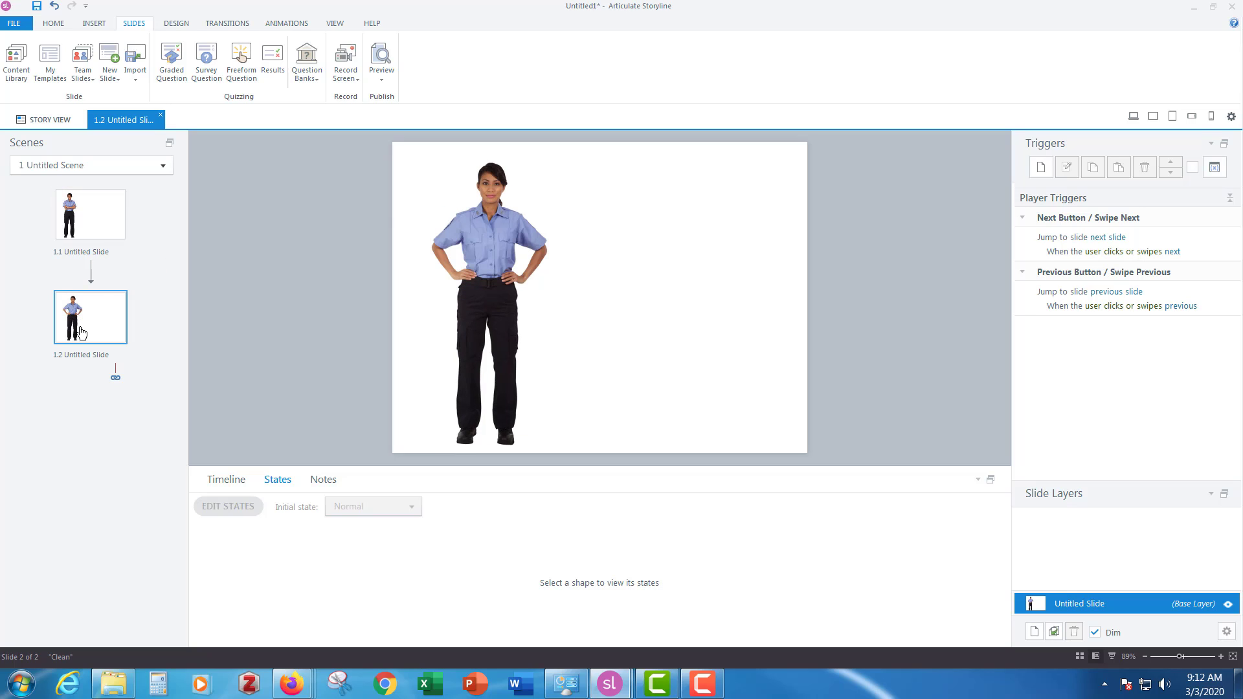
click(98, 220)
click(86, 304)
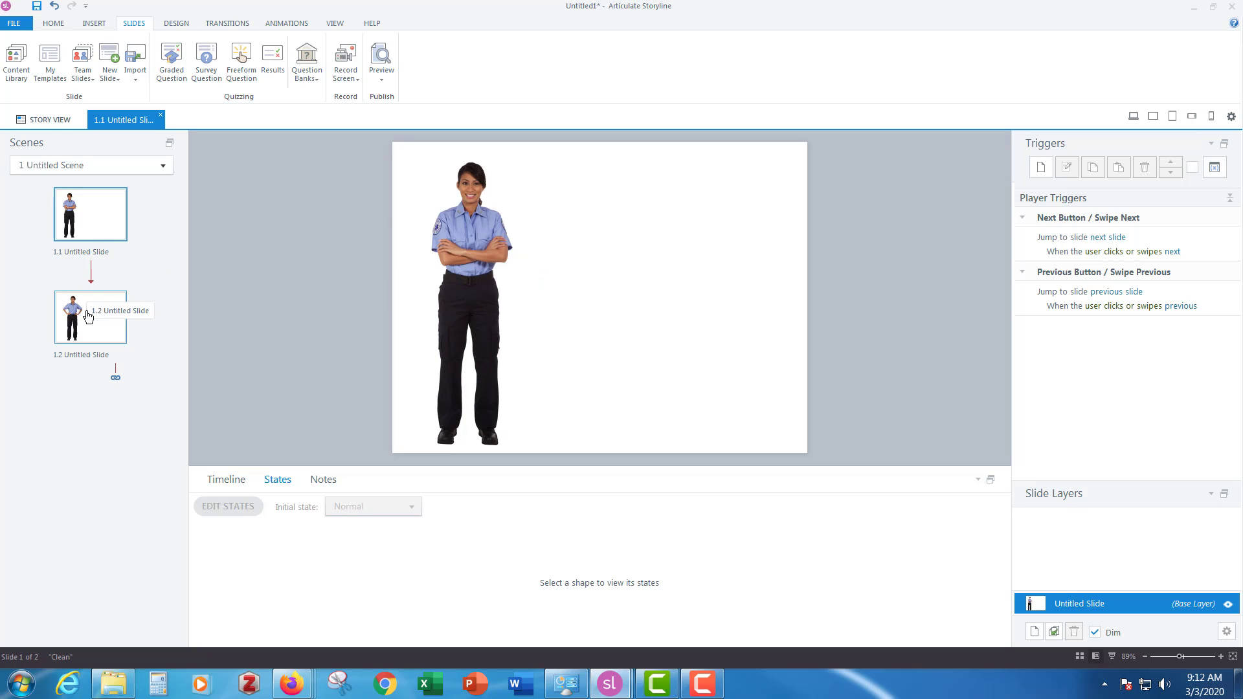
click(94, 218)
click(92, 321)
click(99, 221)
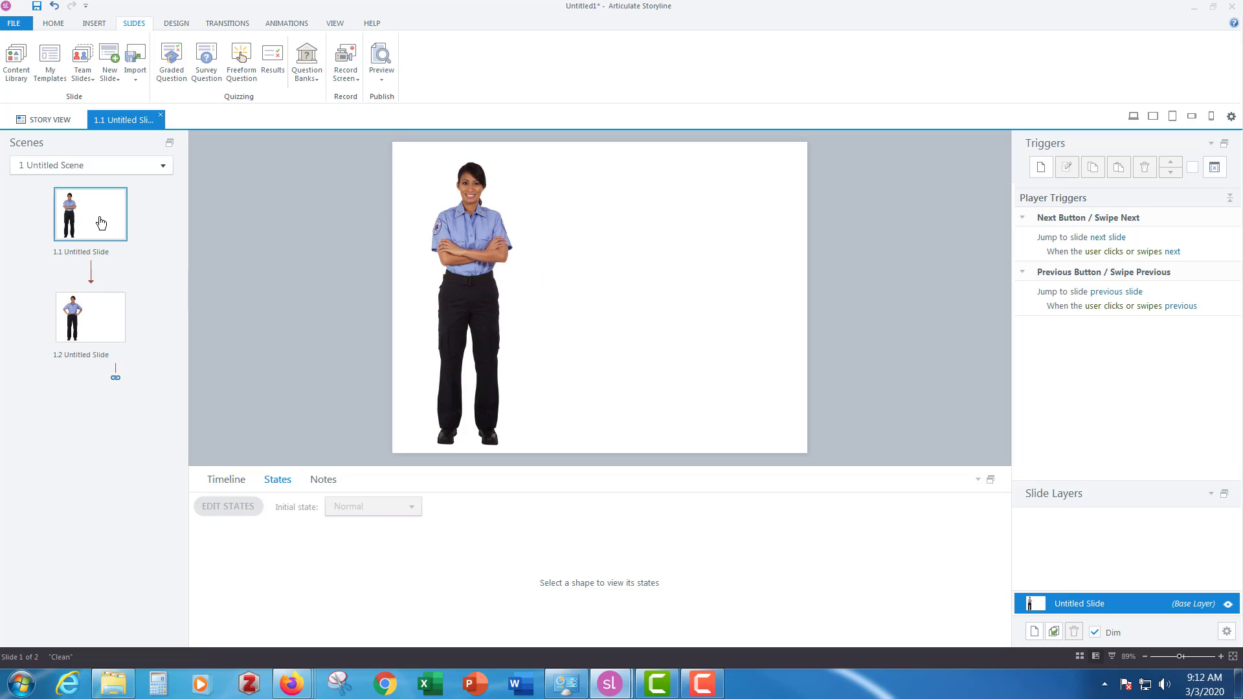
click(98, 325)
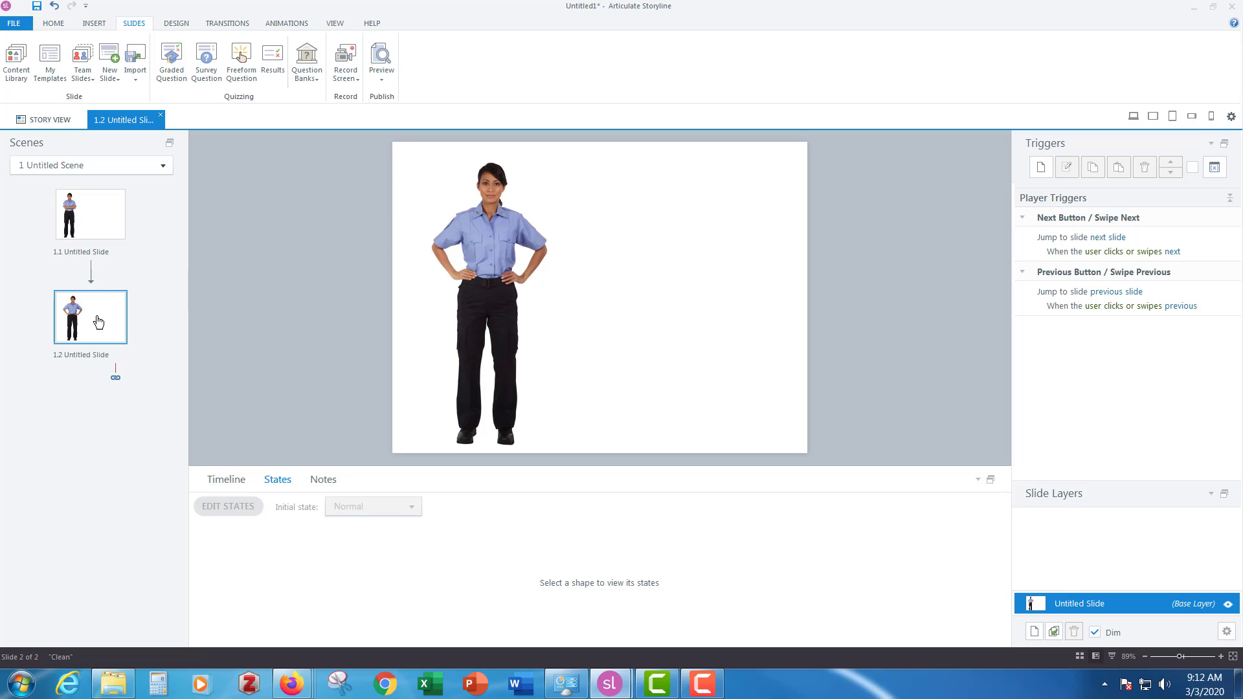
click(97, 214)
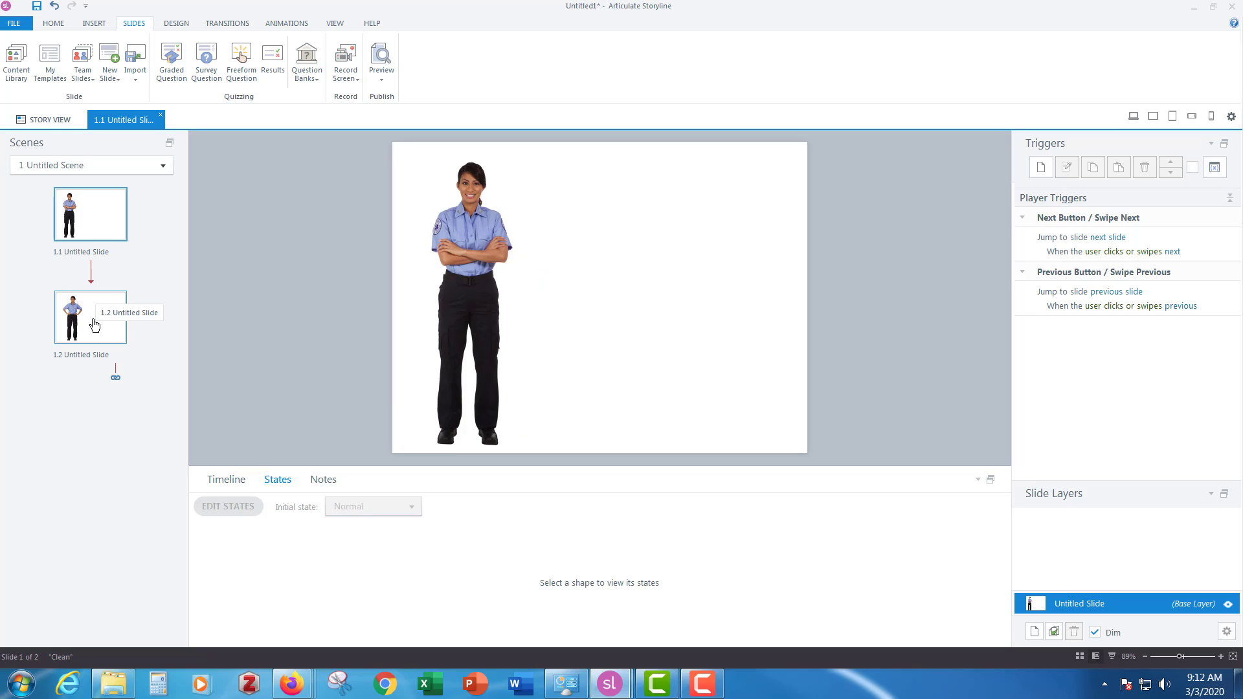
click(95, 325)
click(84, 231)
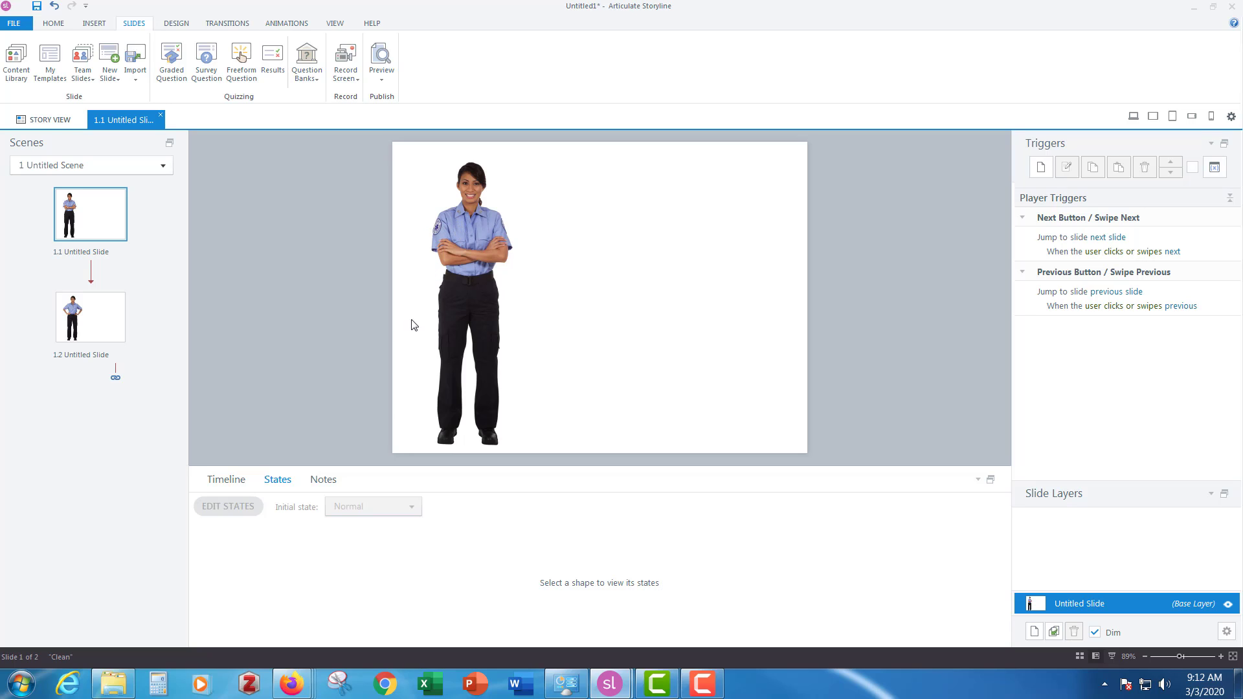
click(109, 312)
click(101, 220)
click(78, 345)
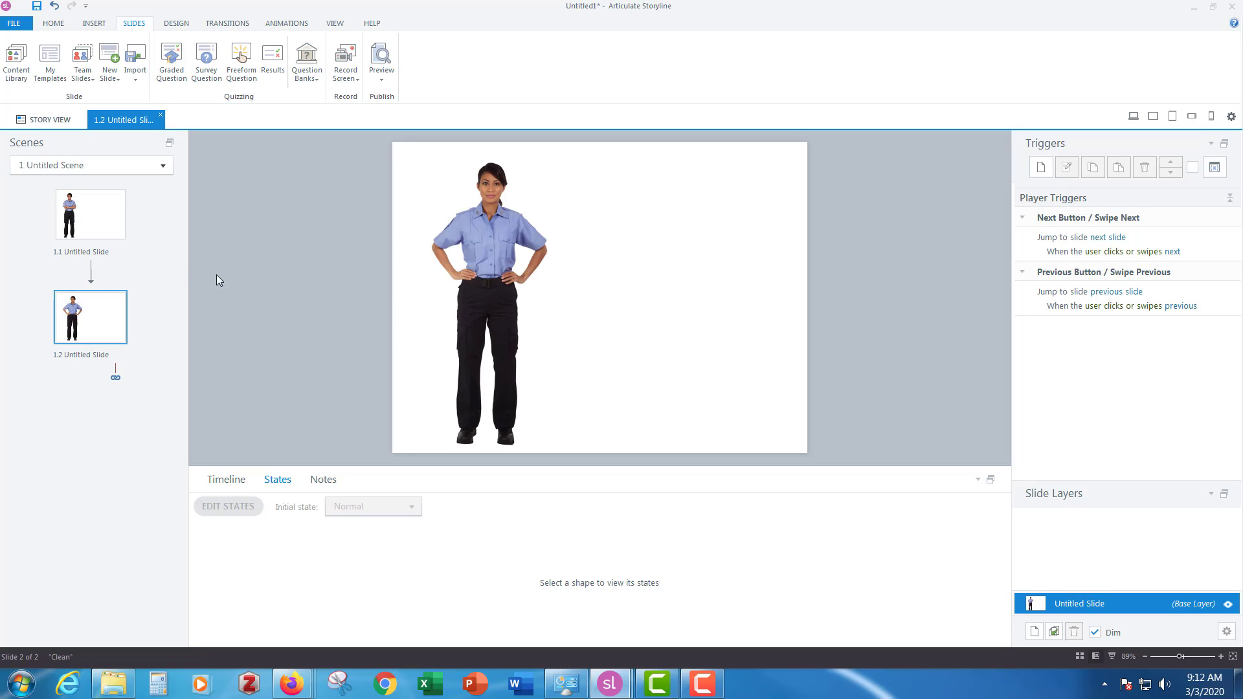
click(114, 216)
Nudge the hands-on-hips character on slide 1.2 left in small increments toward the position of the character on slide 1.1.
click(100, 327)
click(492, 282)
key(Left)
key(Left)
key(Left)
key(Left)
key(Left)
key(Left)
key(Left)
key(Left)
key(Left)
key(Left)
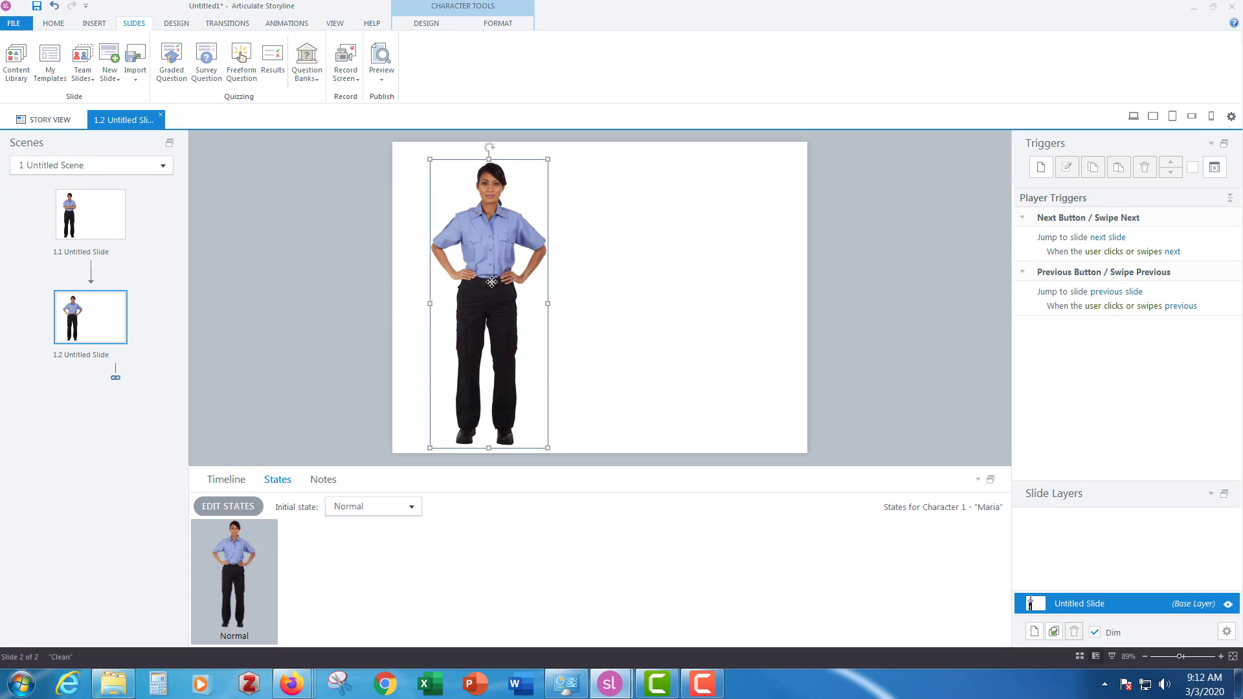
key(Left)
key(Left)
key(Left)
key(Left)
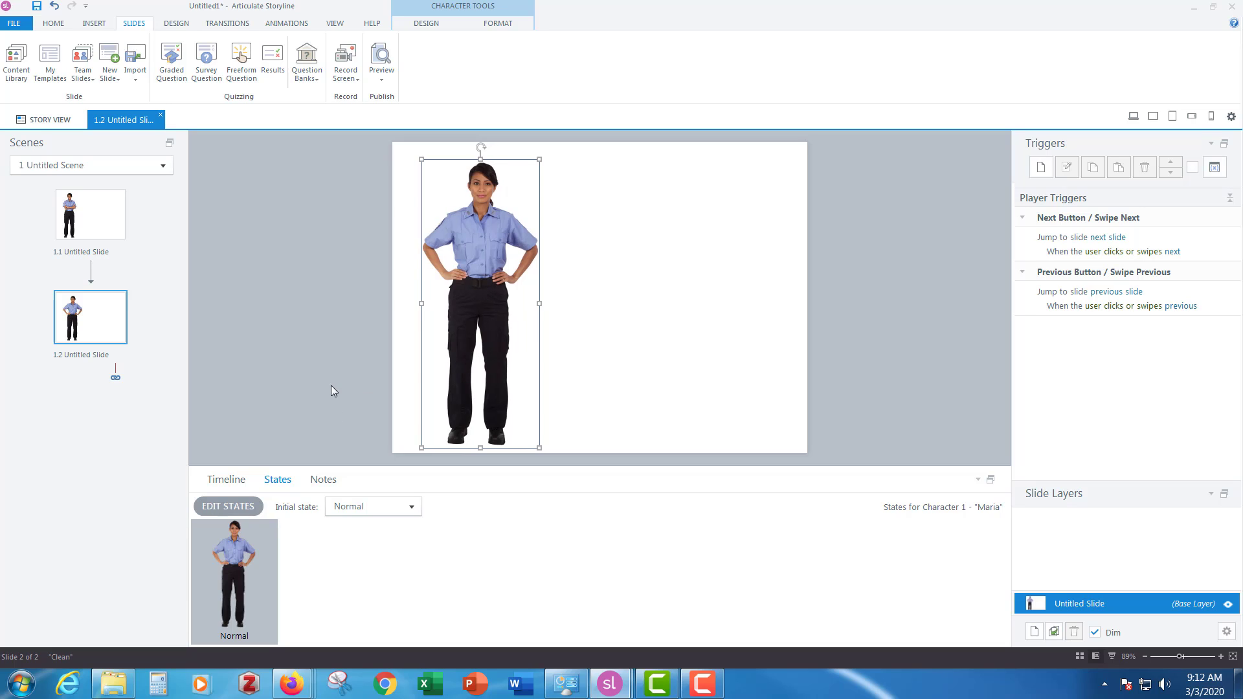
Compare the character's position on both slides and nudge the one on slide 1.2 slightly further left.
click(97, 222)
click(109, 311)
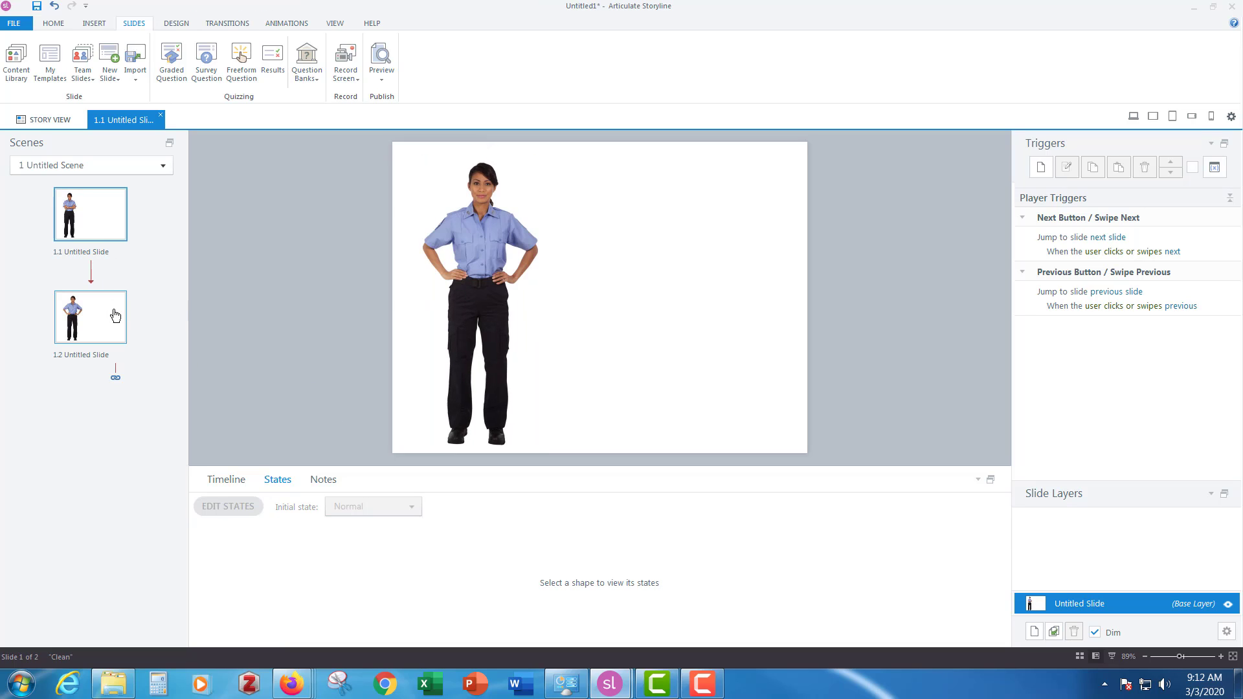
click(102, 229)
click(90, 310)
click(94, 223)
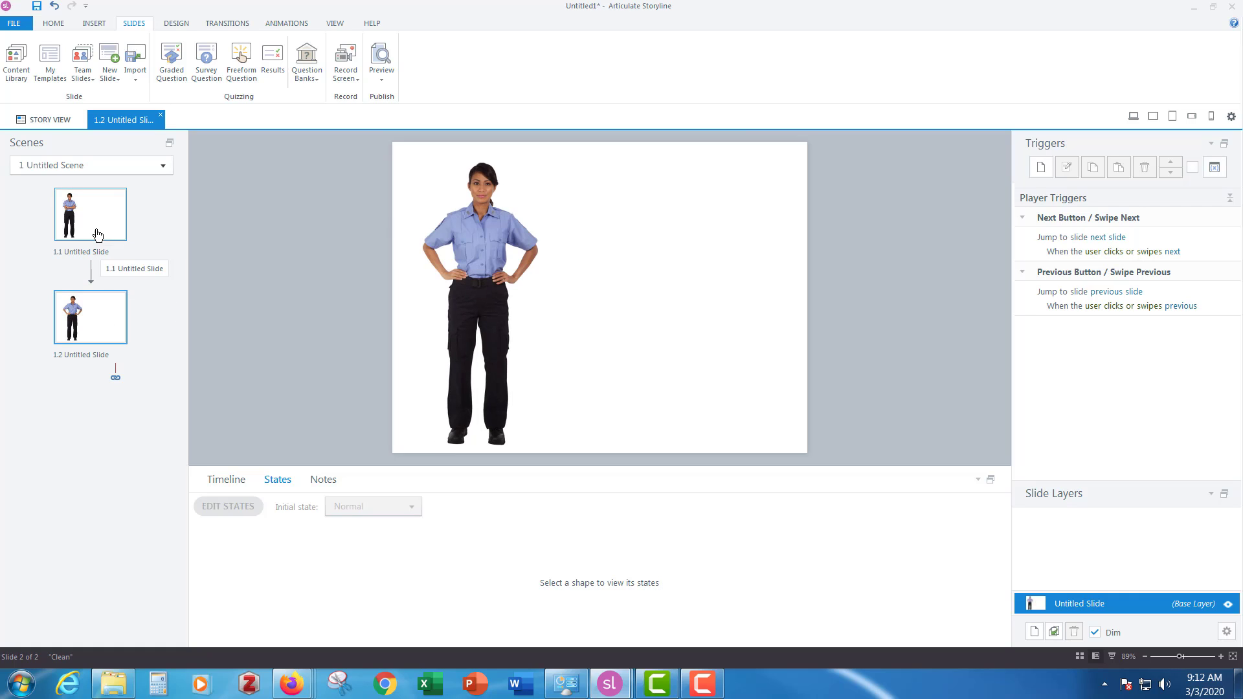
click(100, 324)
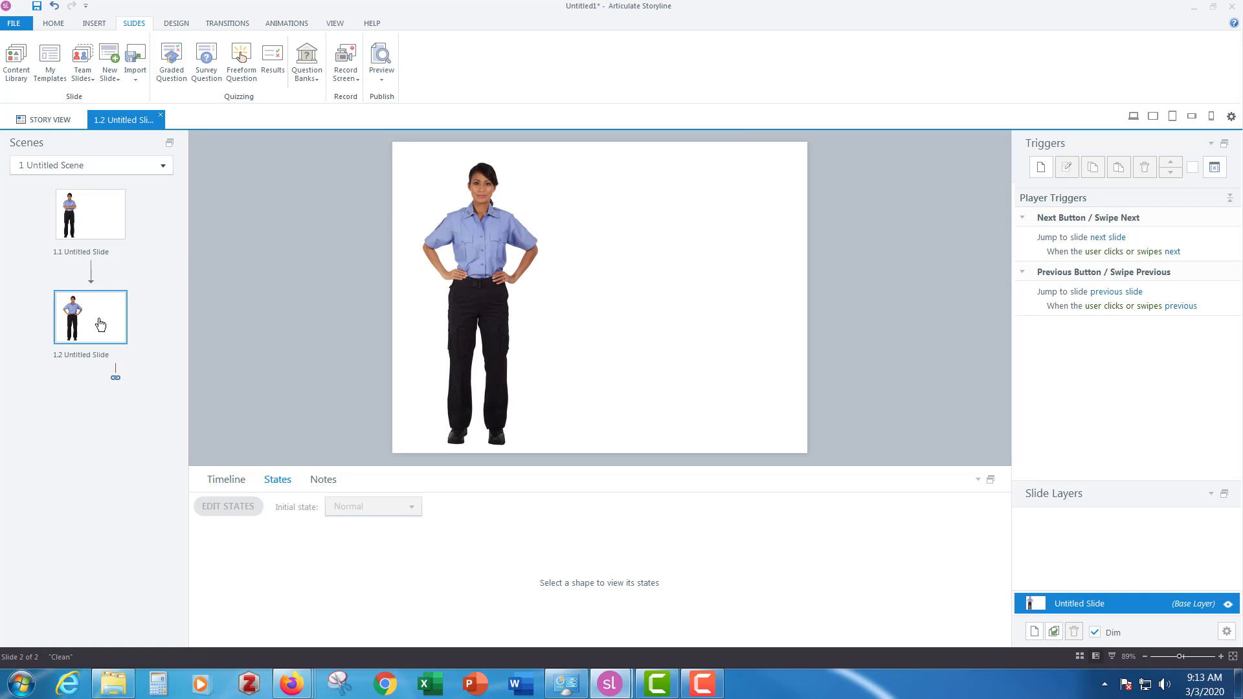
click(509, 263)
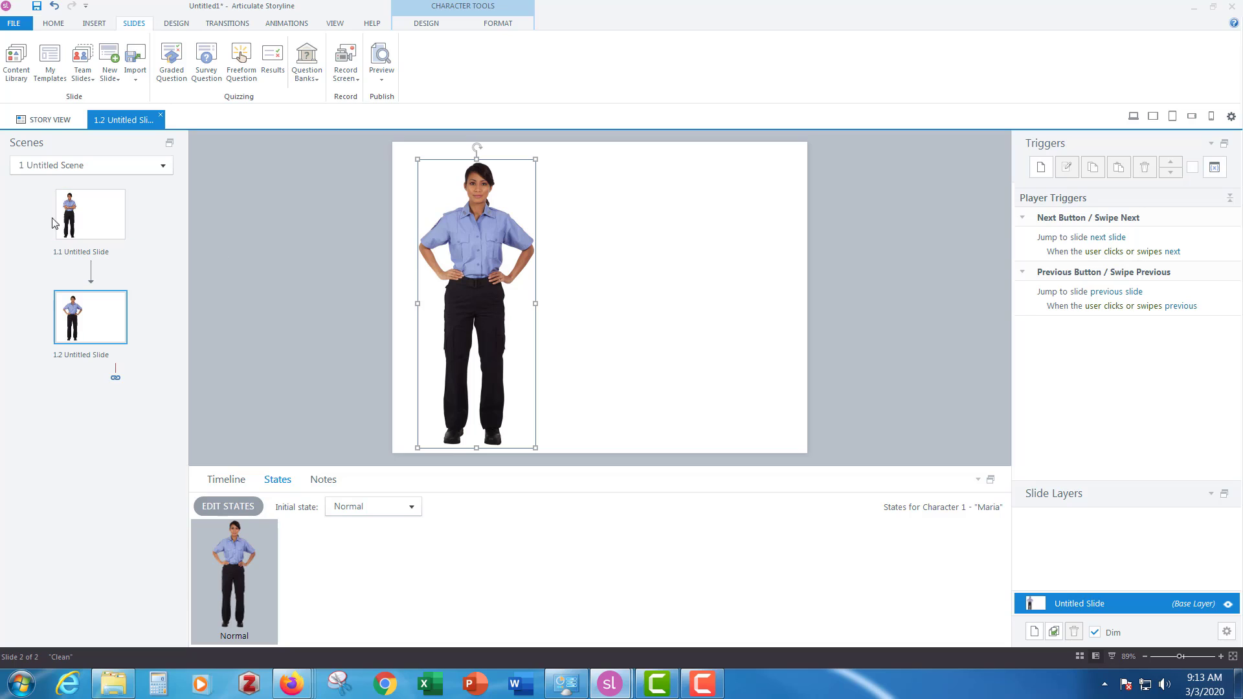
Recheck slide 1.2 against slide 1.1 and fine-tune its character a touch more to the left.
click(91, 222)
click(97, 333)
click(99, 234)
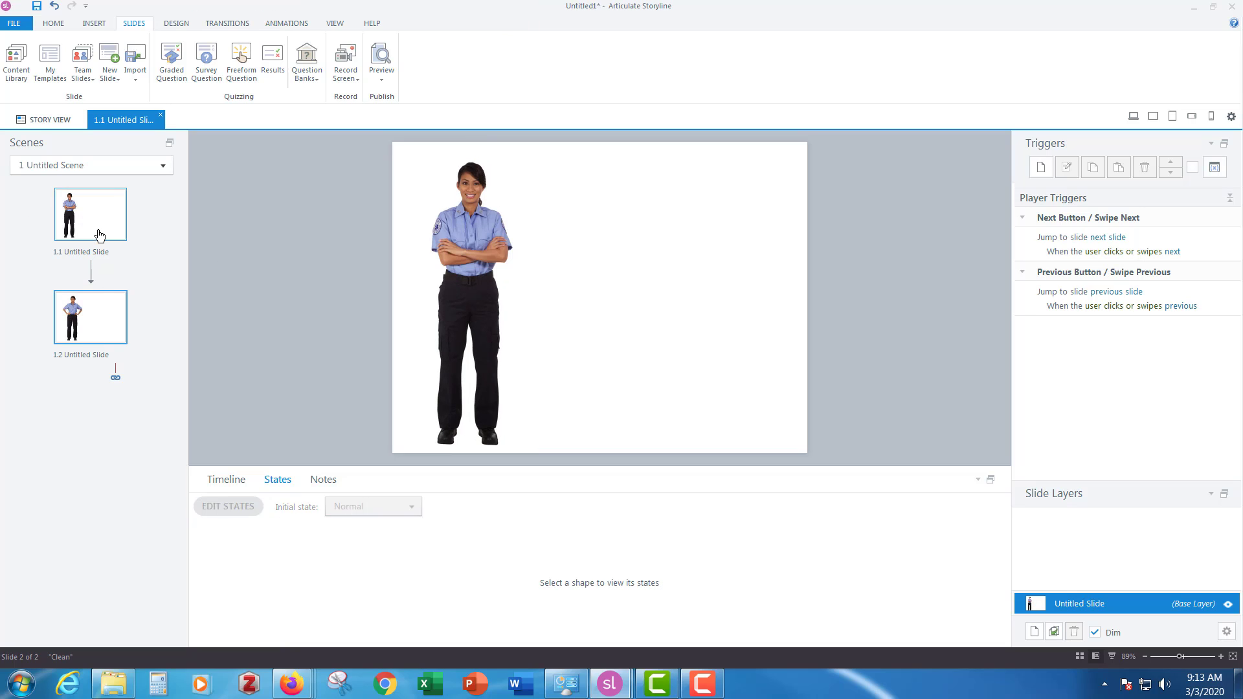
click(73, 324)
click(482, 269)
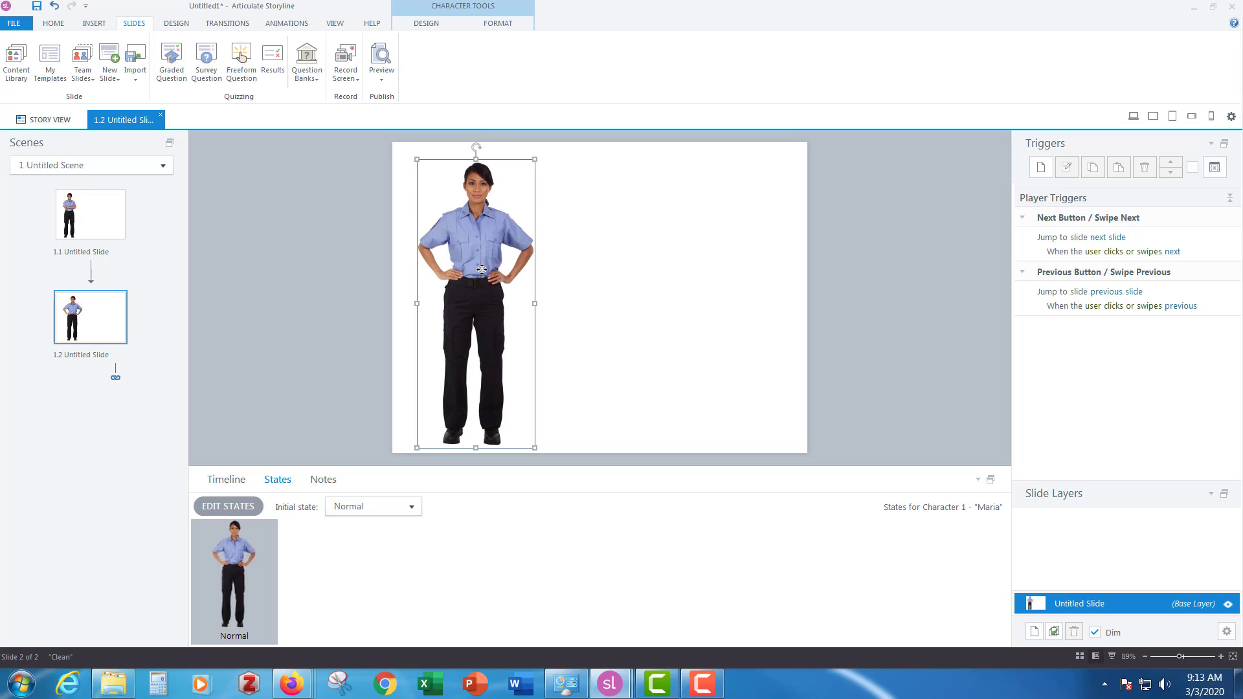
Switch back and forth between slides 1.1 and 1.2 to check the alignment of the two poses.
click(101, 216)
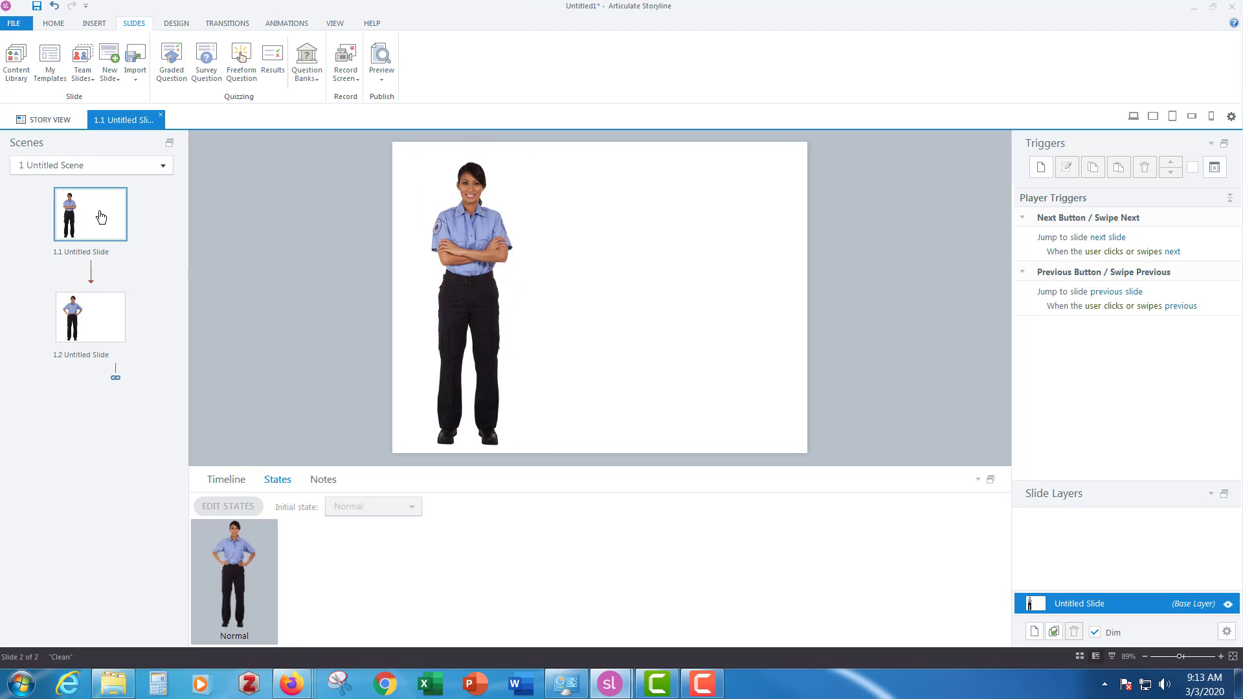
click(109, 313)
click(96, 243)
click(107, 321)
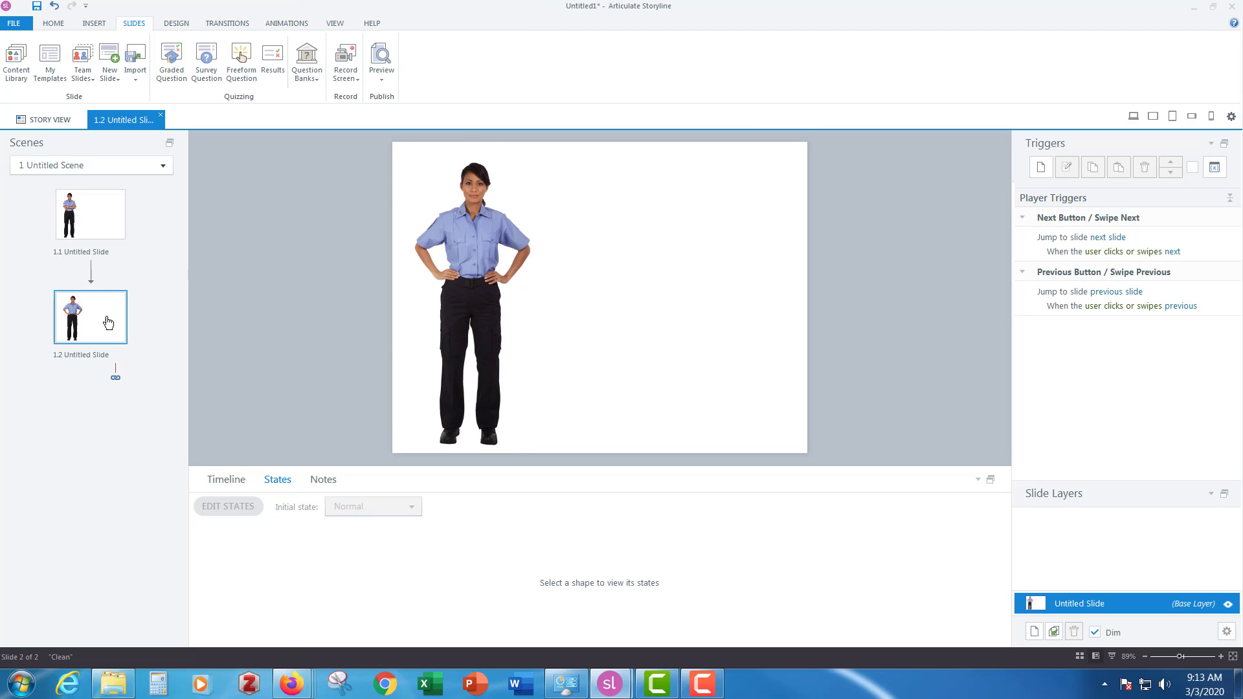
click(114, 234)
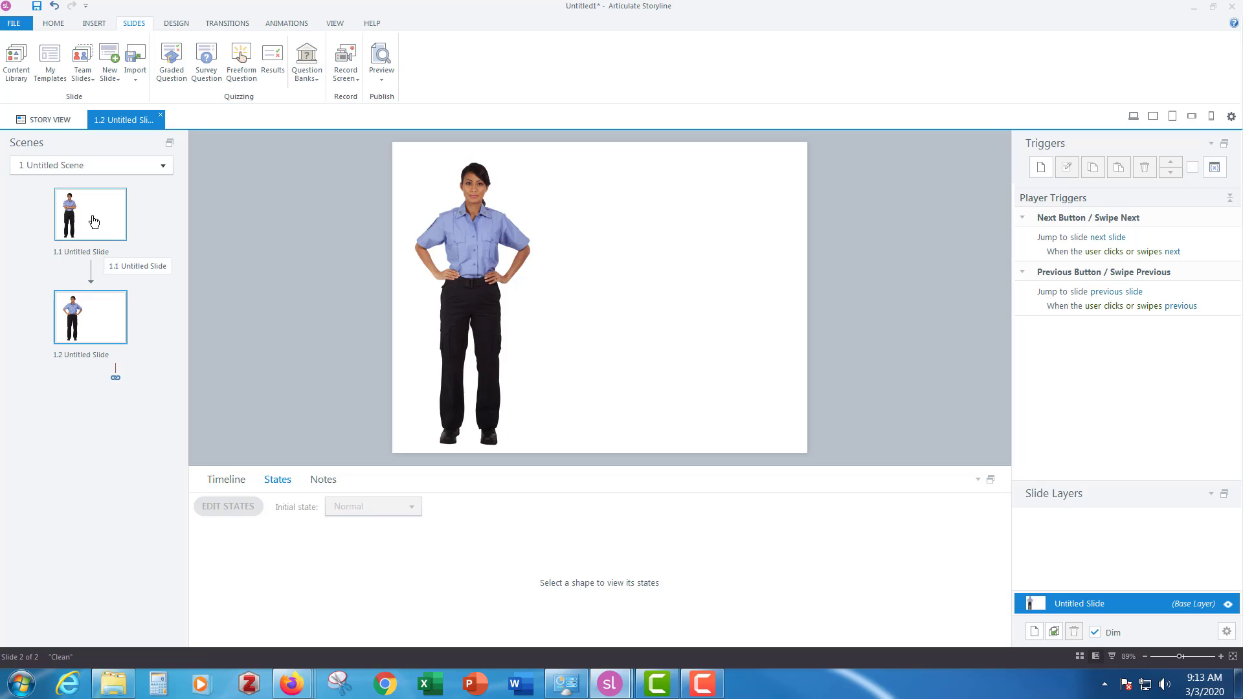
Recheck the alignment of slides 1.1 and 1.2, and add a new blank slide after slide 1.2.
click(91, 216)
click(97, 321)
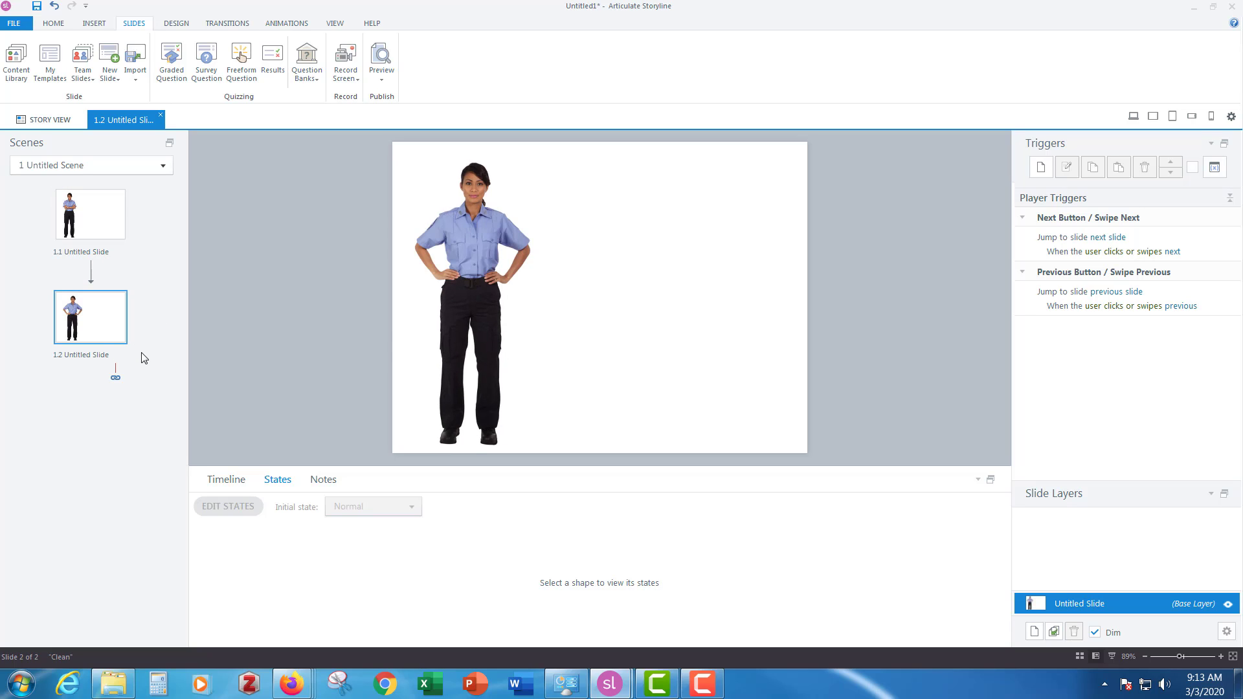
click(110, 68)
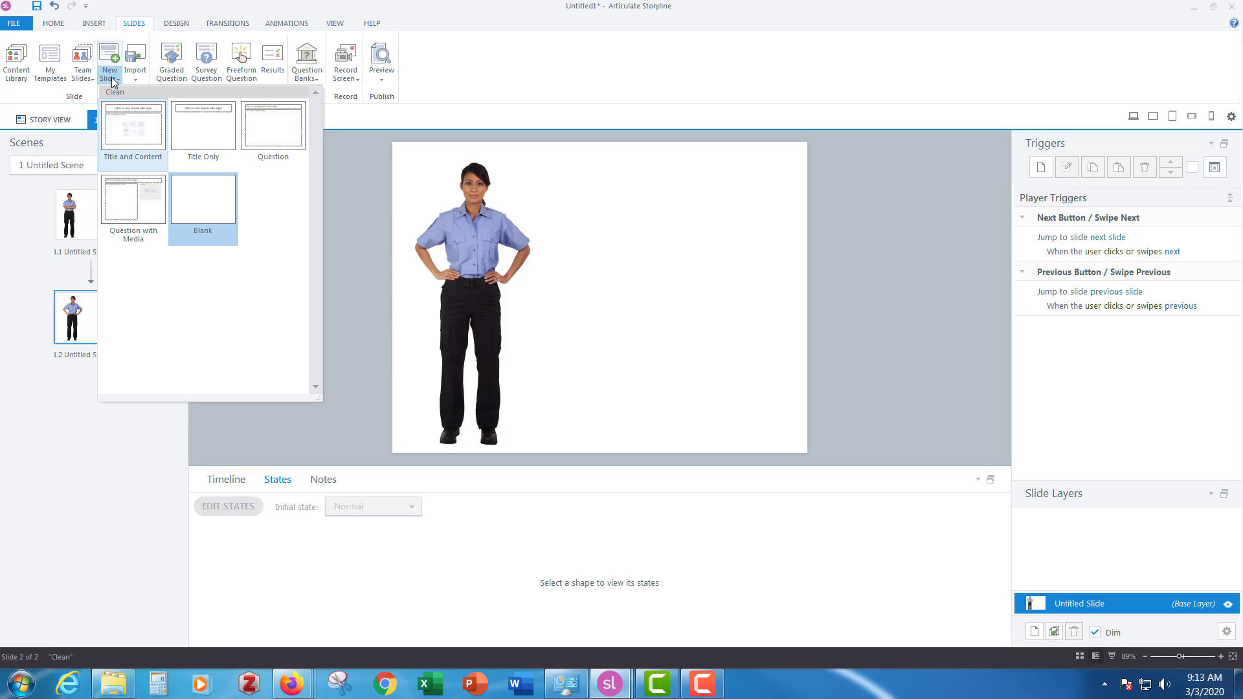
click(65, 99)
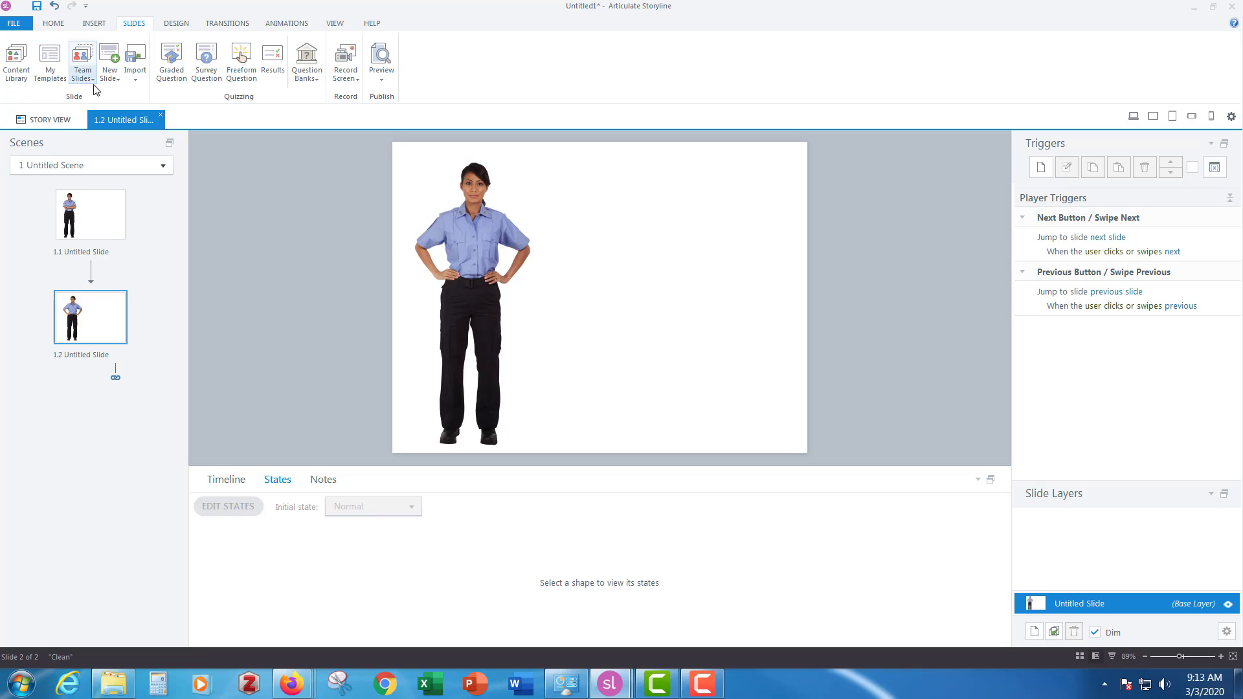
click(109, 55)
Copy the hands-on-hips character from slide 1.2 and paste it onto blank slide 1.3.
click(99, 327)
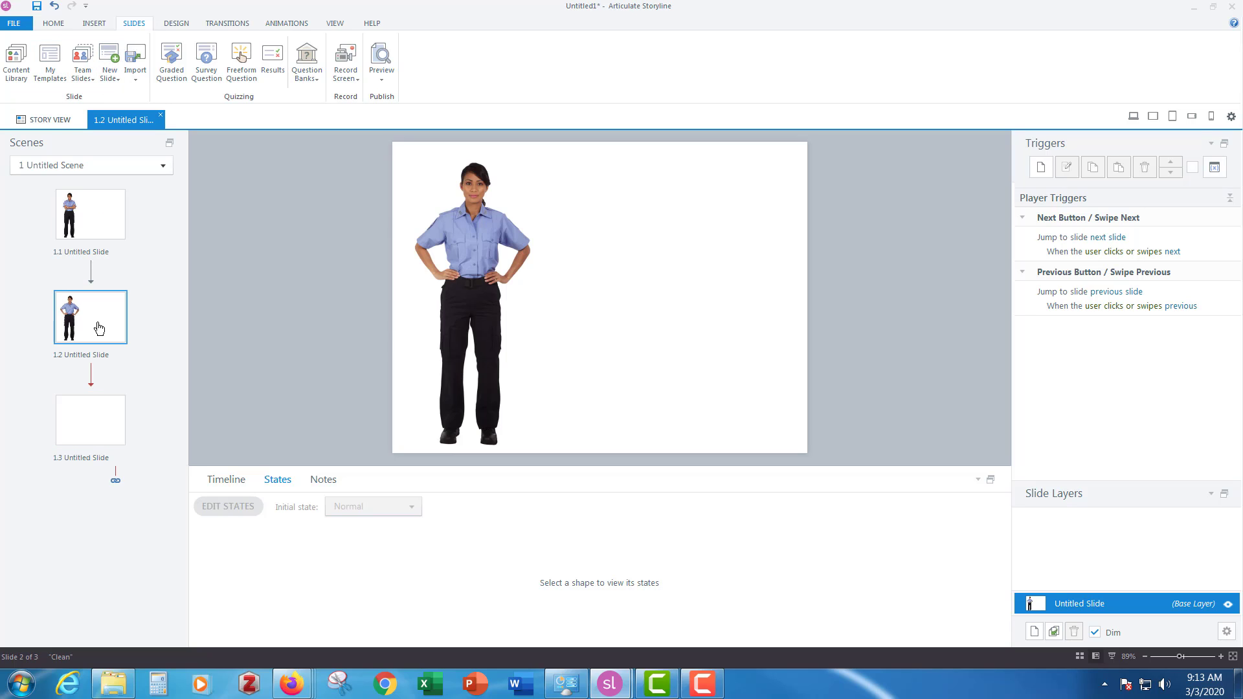
click(498, 264)
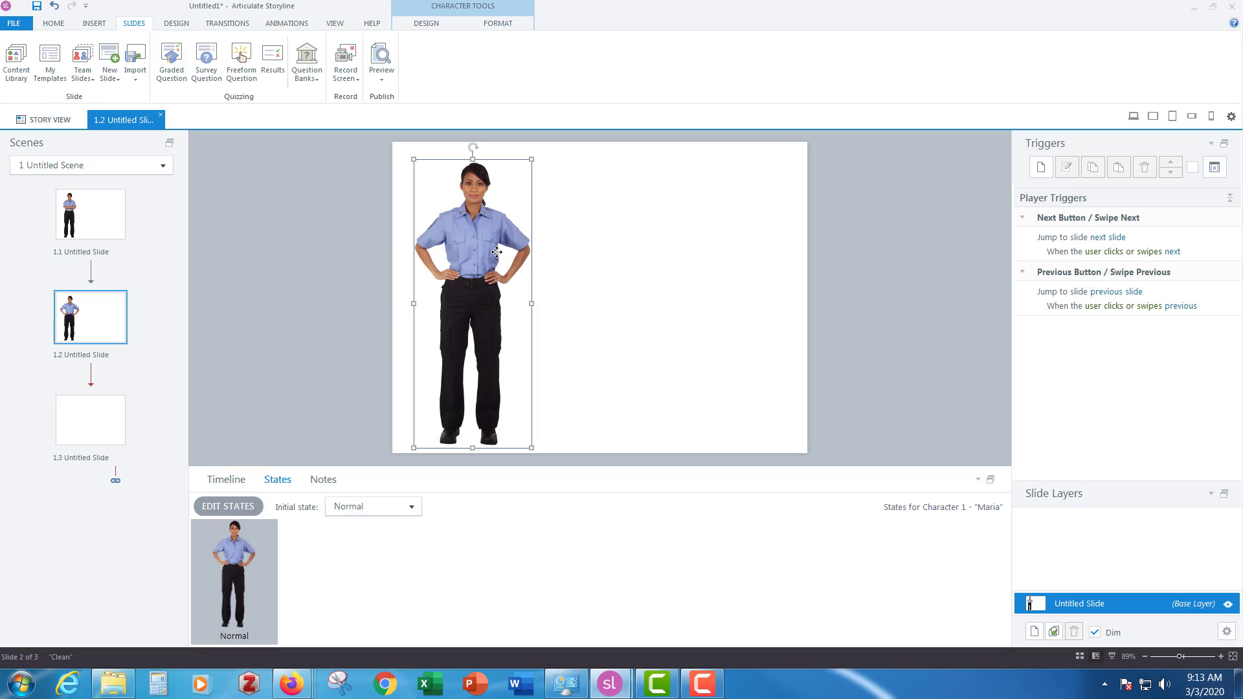
right_click(496, 252)
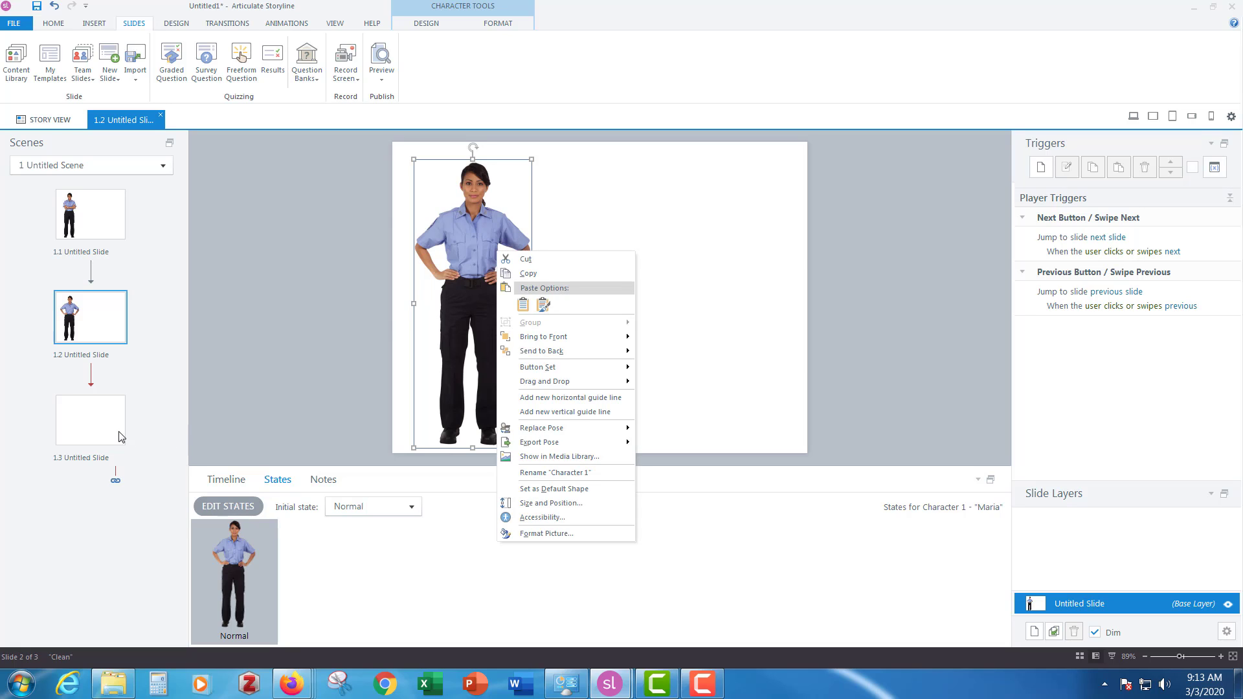
click(525, 274)
click(94, 422)
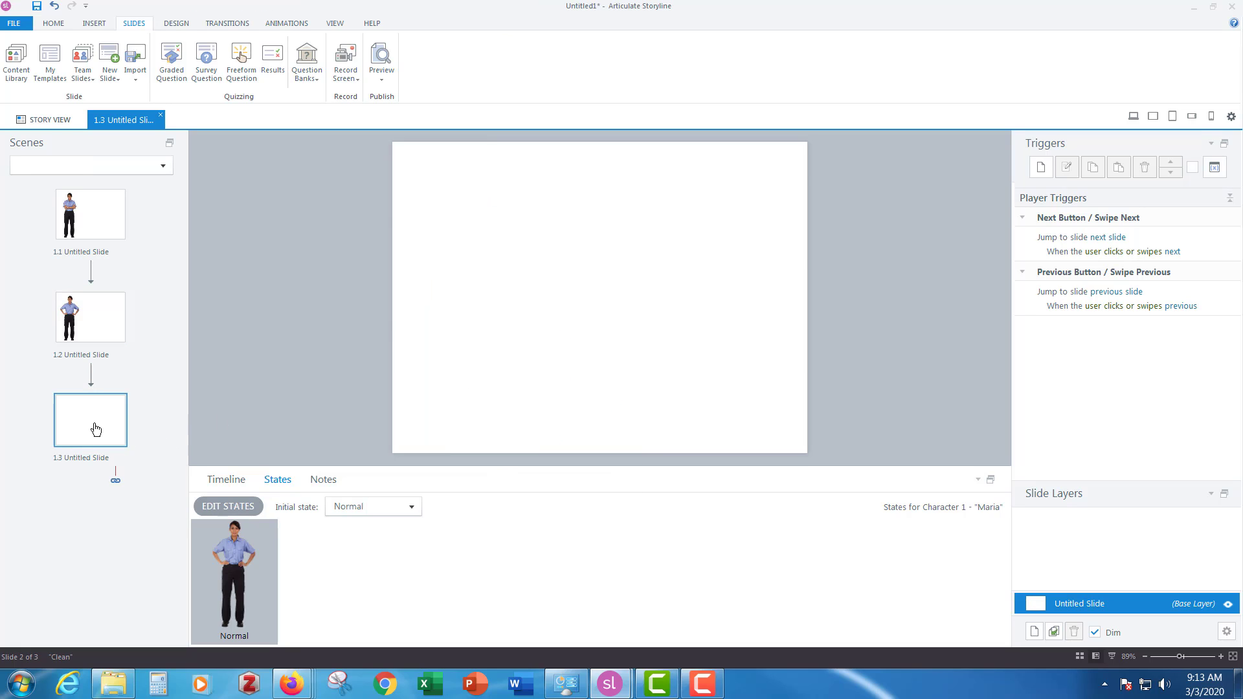
right_click(445, 337)
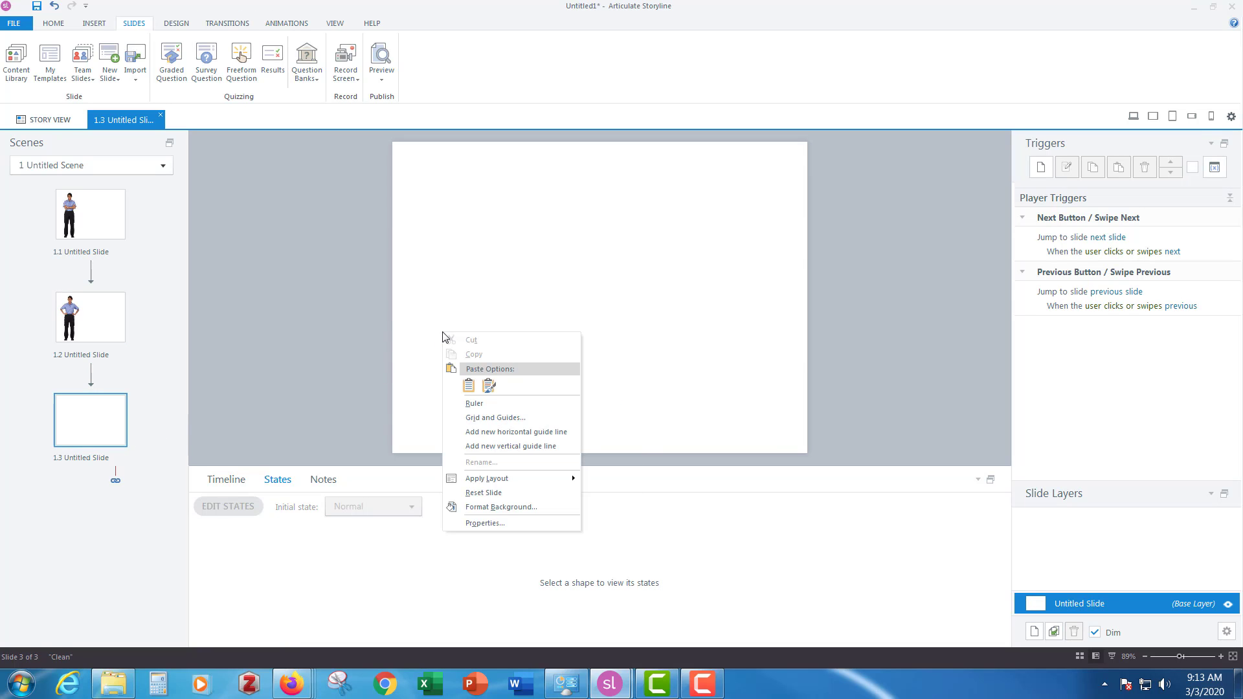
click(461, 383)
Replace the character's pose on slide 1.3 with the Content Library 360 pose looking sideways with one arm raised.
right_click(495, 253)
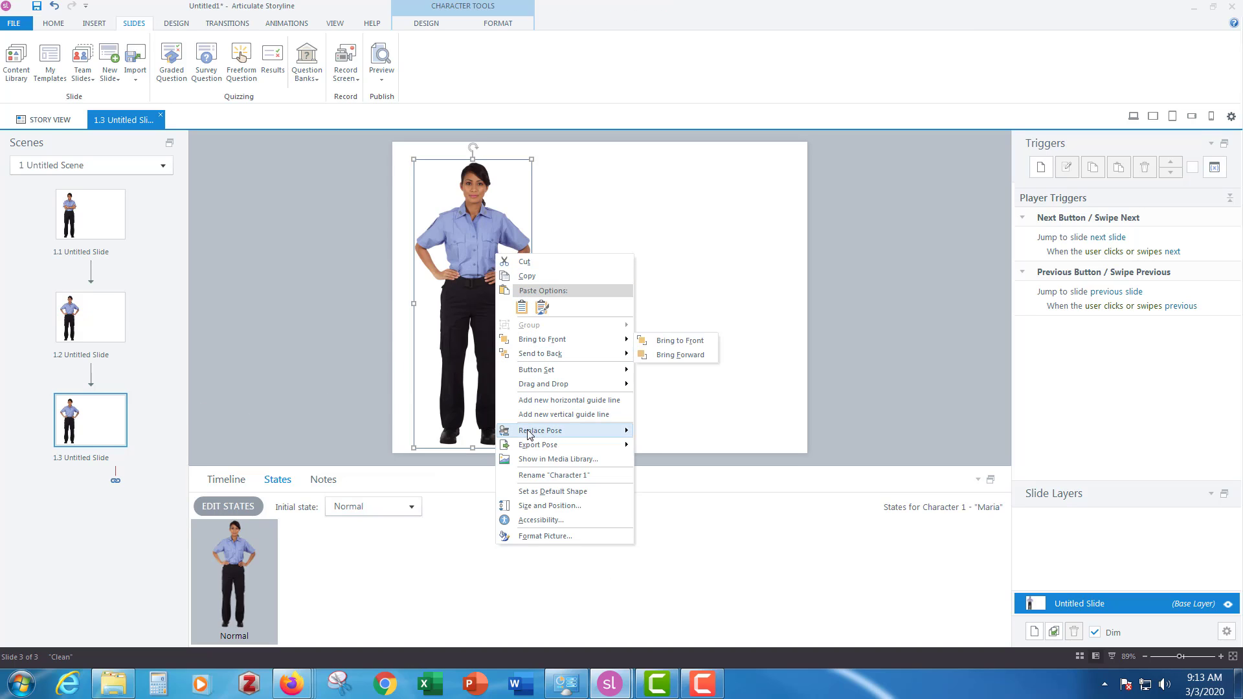
mouse_move(541, 432)
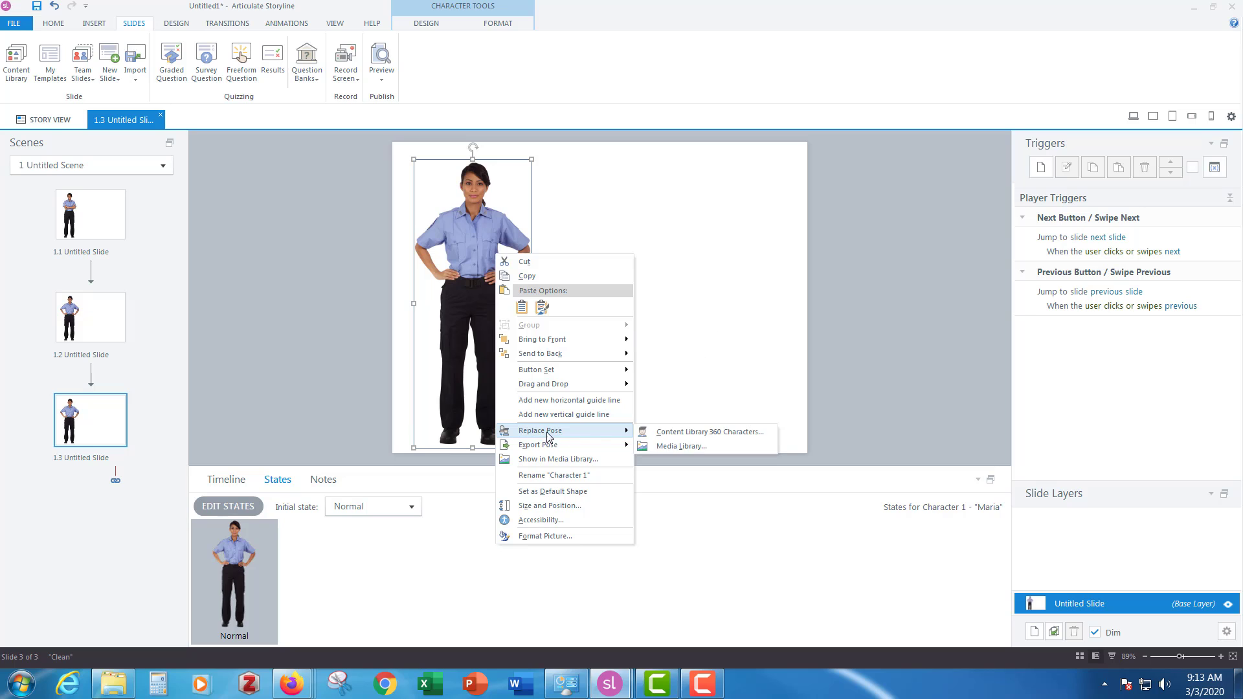
click(716, 432)
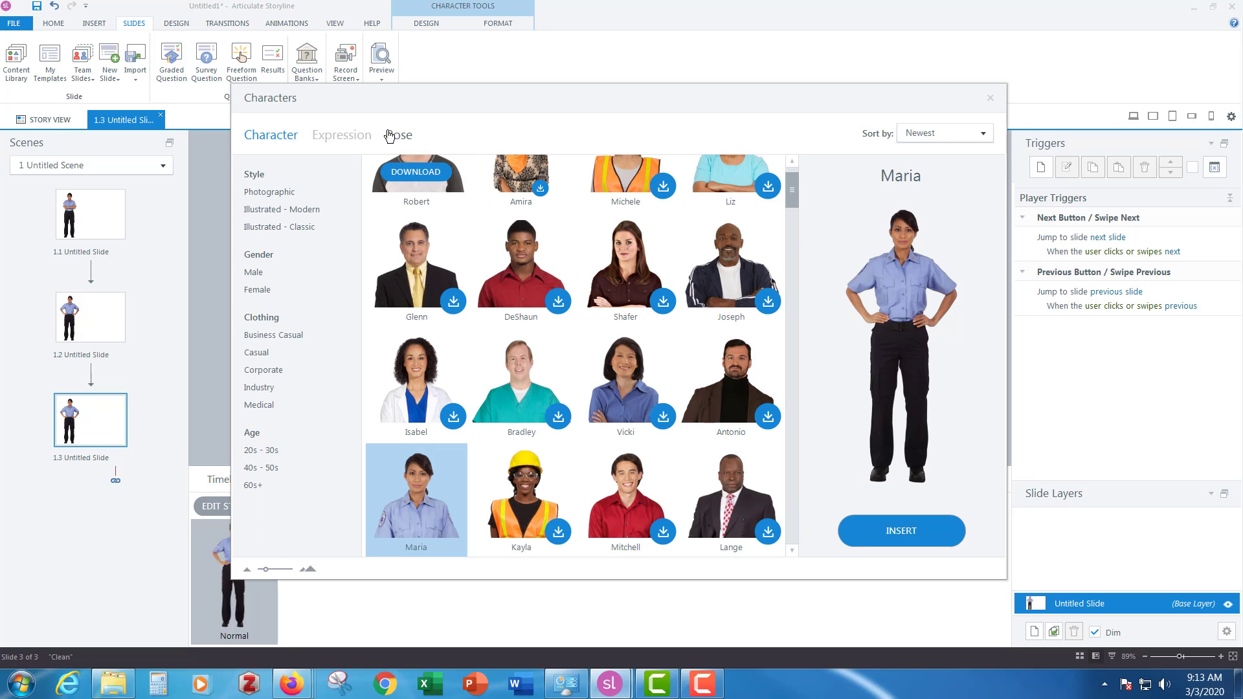
click(408, 136)
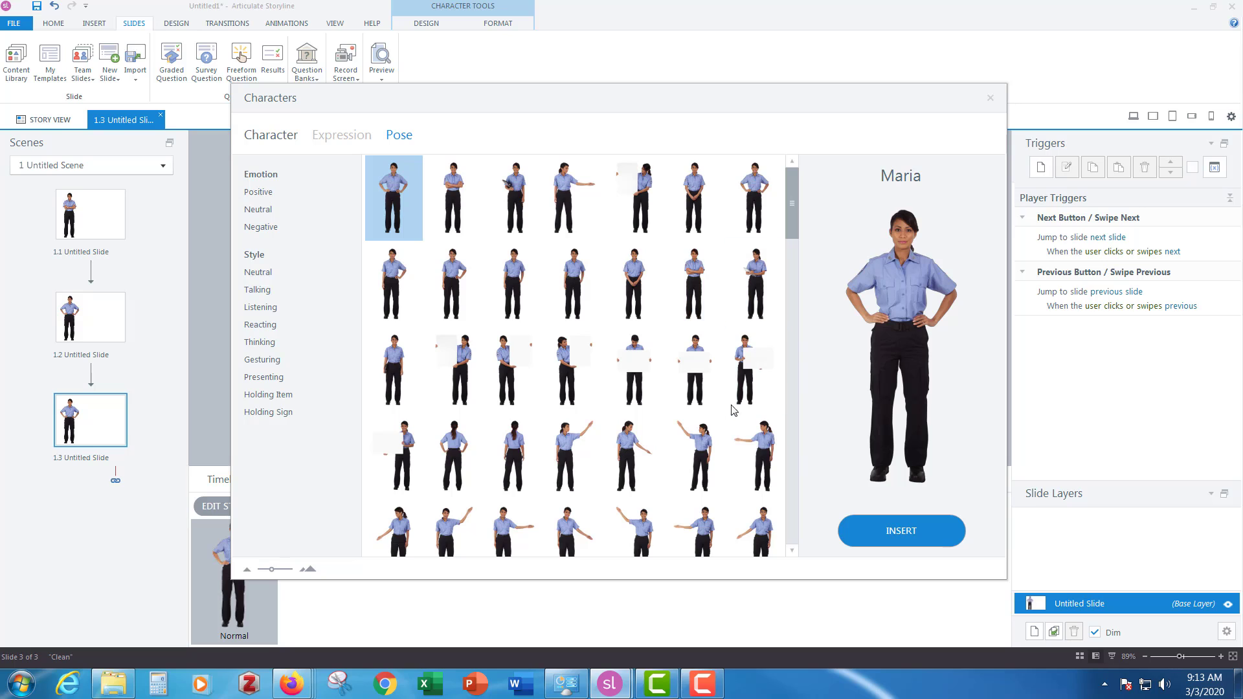
click(577, 445)
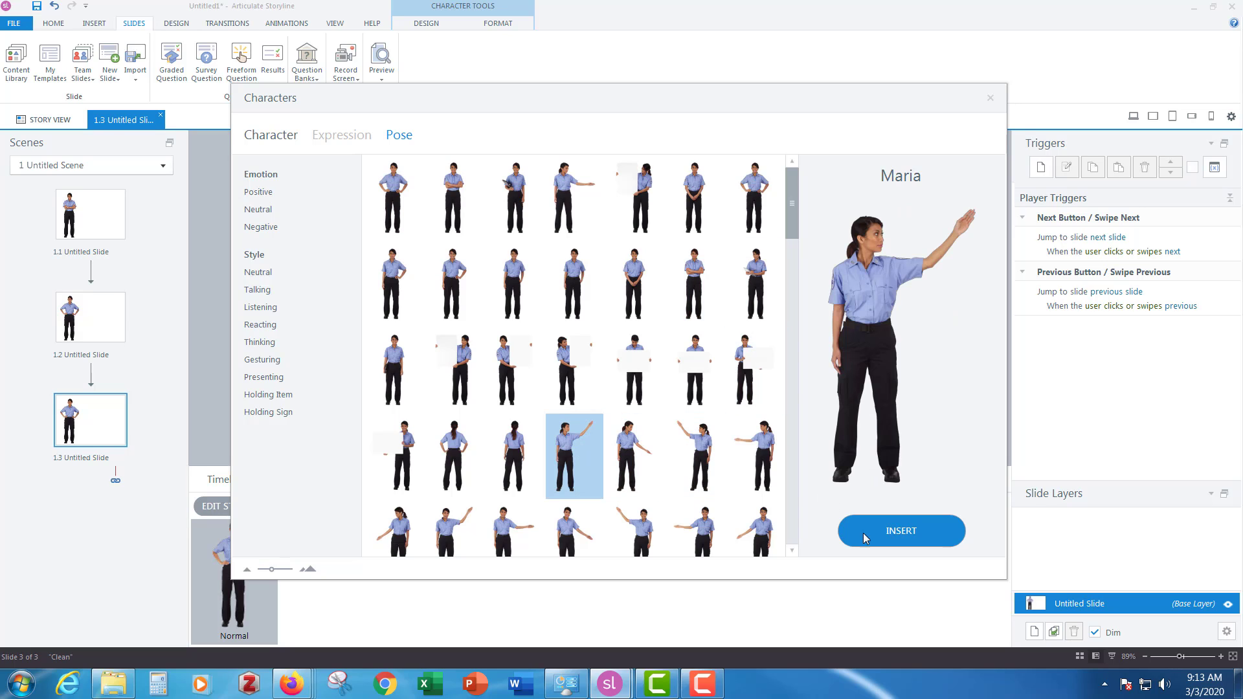
click(900, 535)
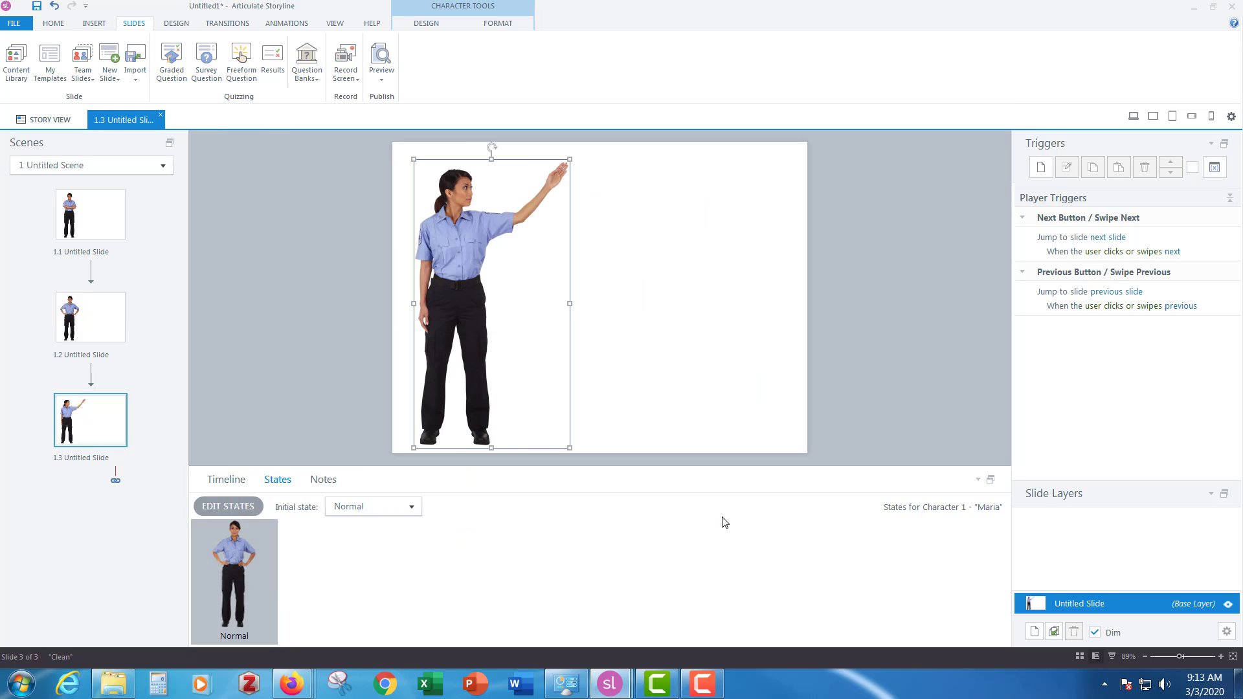
Switch back and forth between slides 1.2 and 1.3 to compare the positions of the two character poses.
click(91, 323)
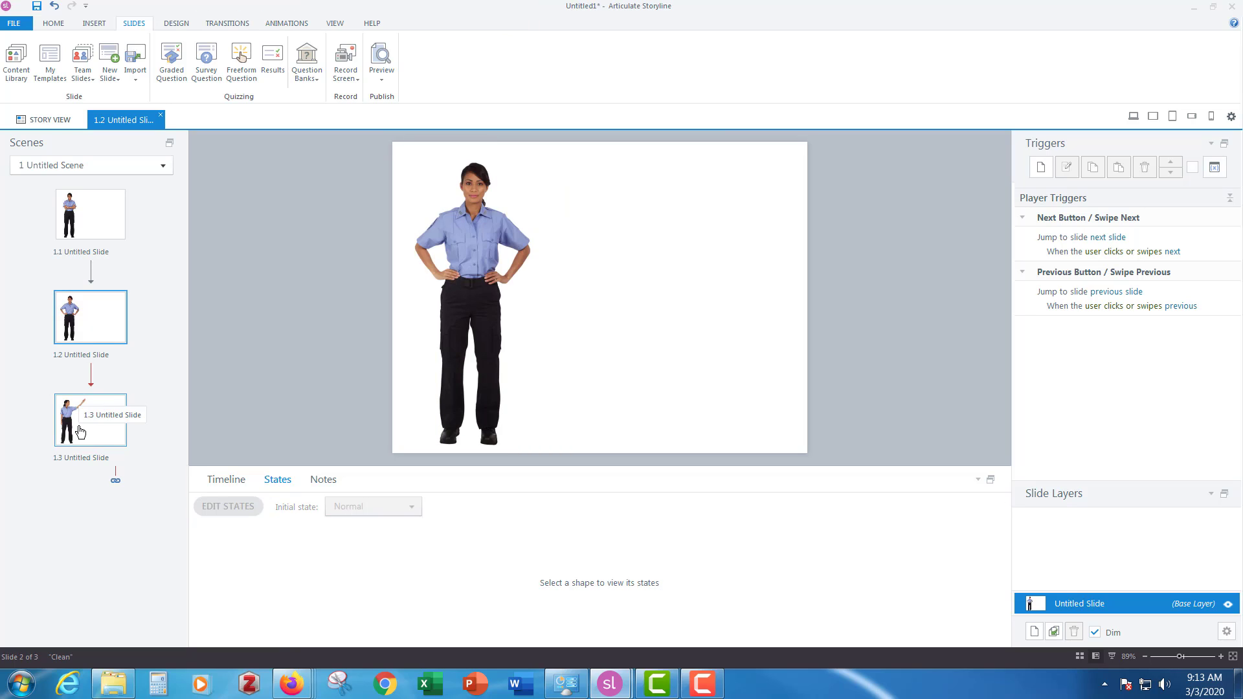
click(80, 431)
click(91, 324)
click(85, 428)
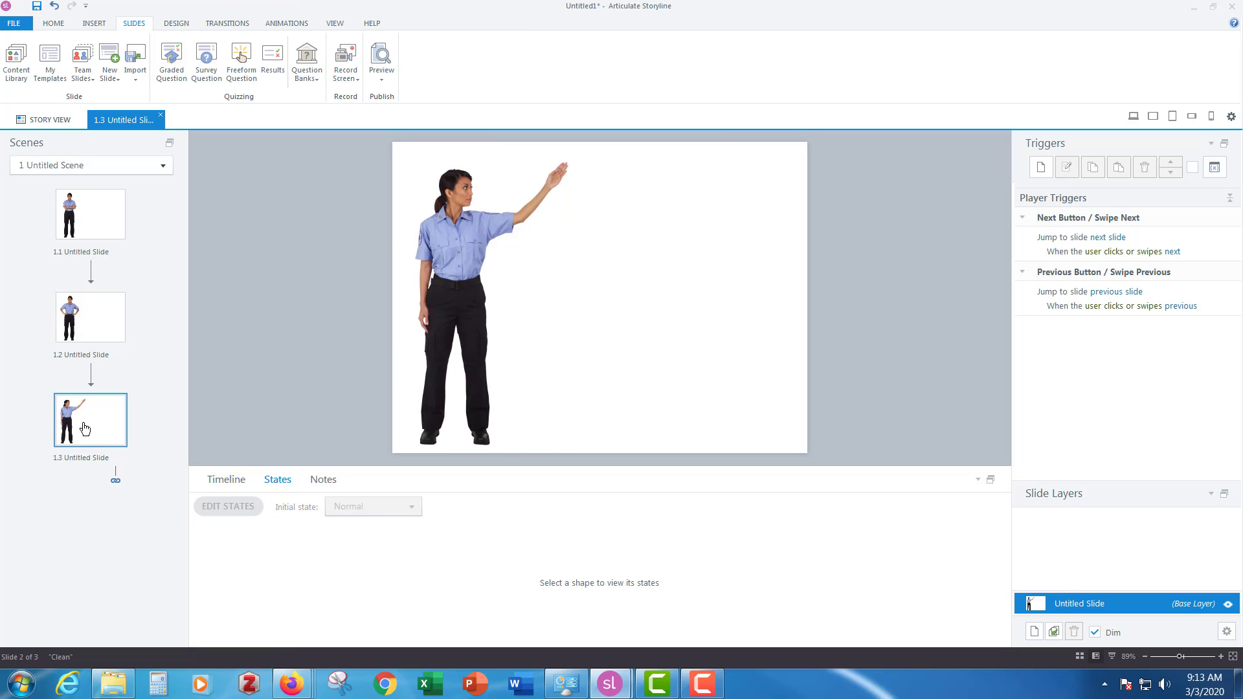
click(81, 333)
click(87, 425)
click(91, 323)
click(88, 436)
click(91, 324)
click(91, 418)
Nudge the arm-raised character on slide 1.3 right in small increments toward the position of the character on slide 1.2.
click(428, 273)
key(Right)
key(Right)
key(Right)
key(Right)
key(Right)
key(Right)
key(Right)
key(Right)
key(Right)
key(Right)
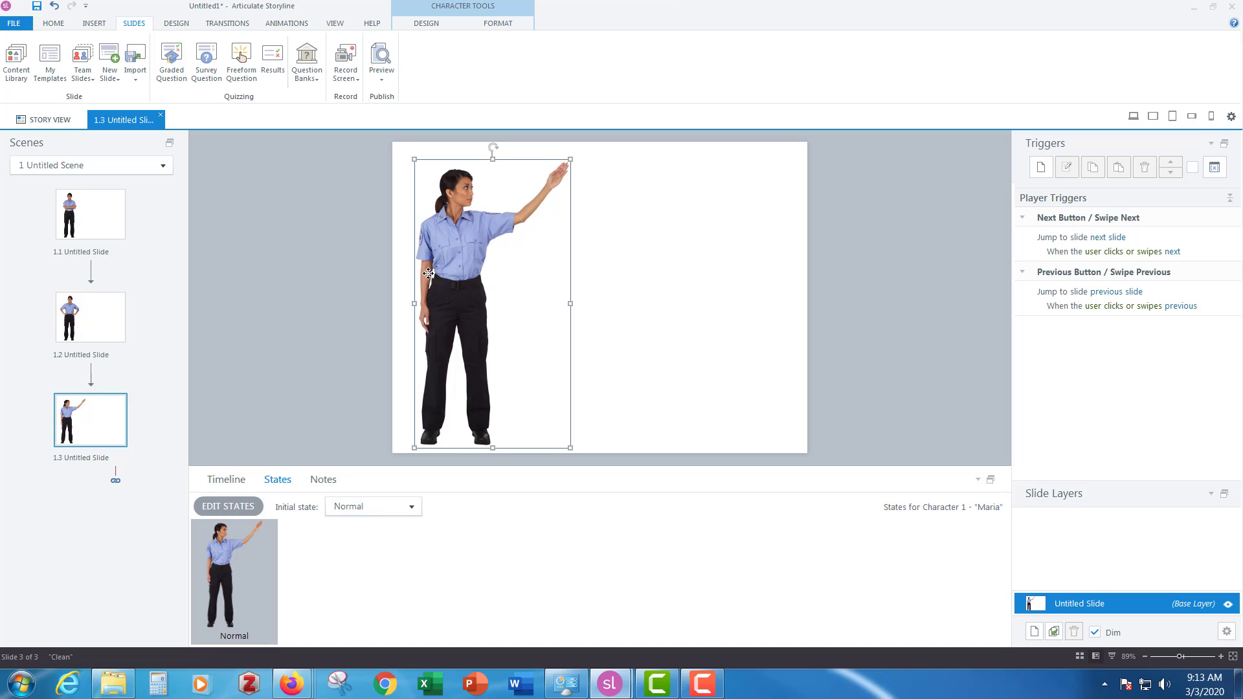
Compare slides 1.2 and 1.3 again and nudge the character on slide 1.3 slightly further right.
click(86, 327)
click(91, 418)
click(86, 331)
click(84, 419)
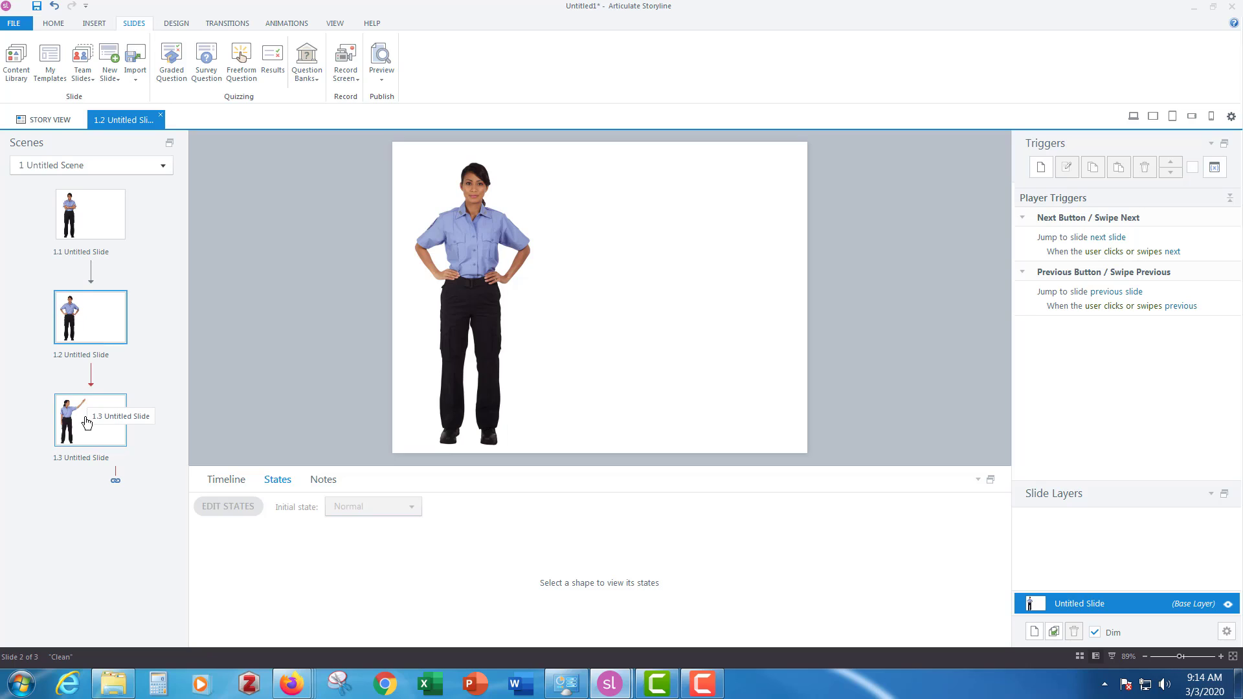
click(102, 331)
click(101, 422)
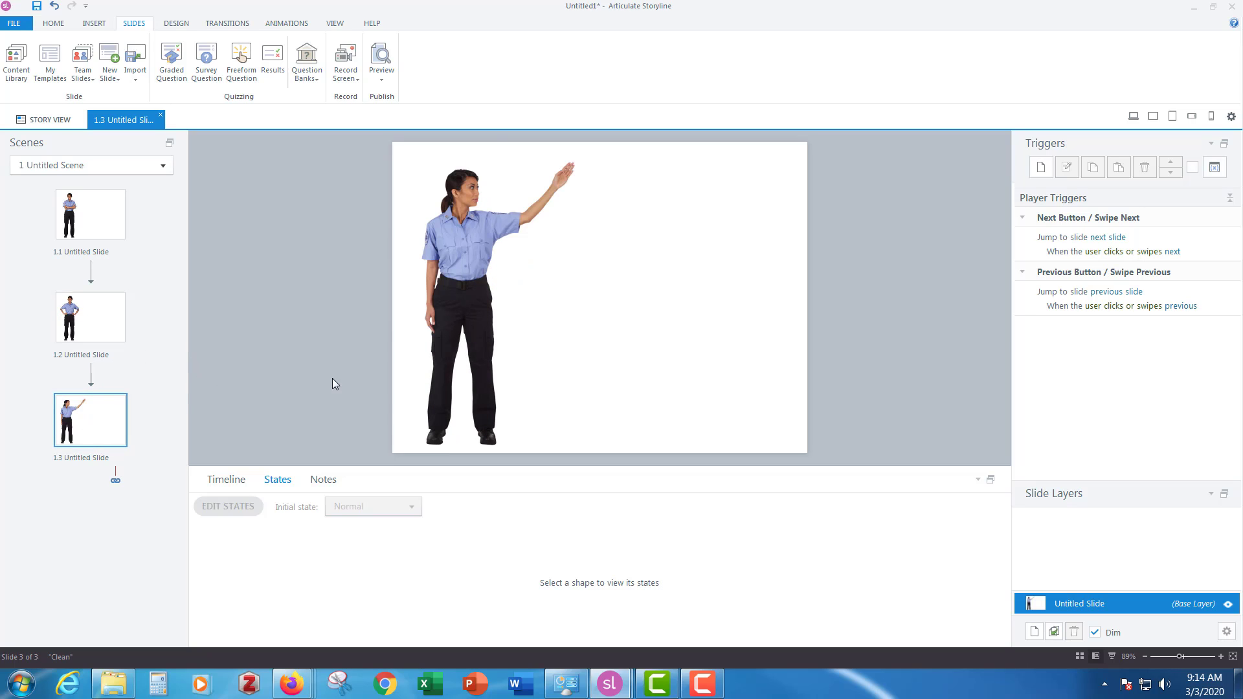
click(478, 330)
key(Right)
key(Right)
key(Right)
key(Right)
key(Right)
Switch between slides 1.2 and 1.3 and go through all three slides to check the alignment of the poses.
click(104, 321)
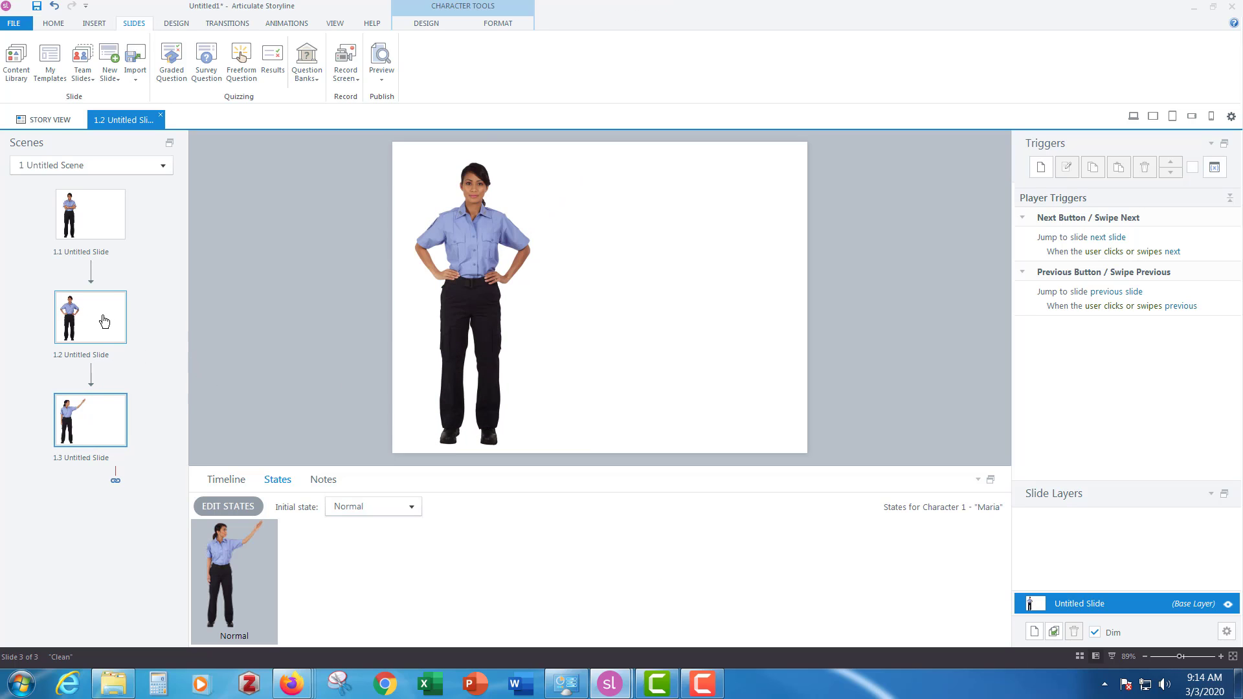
click(83, 419)
click(89, 325)
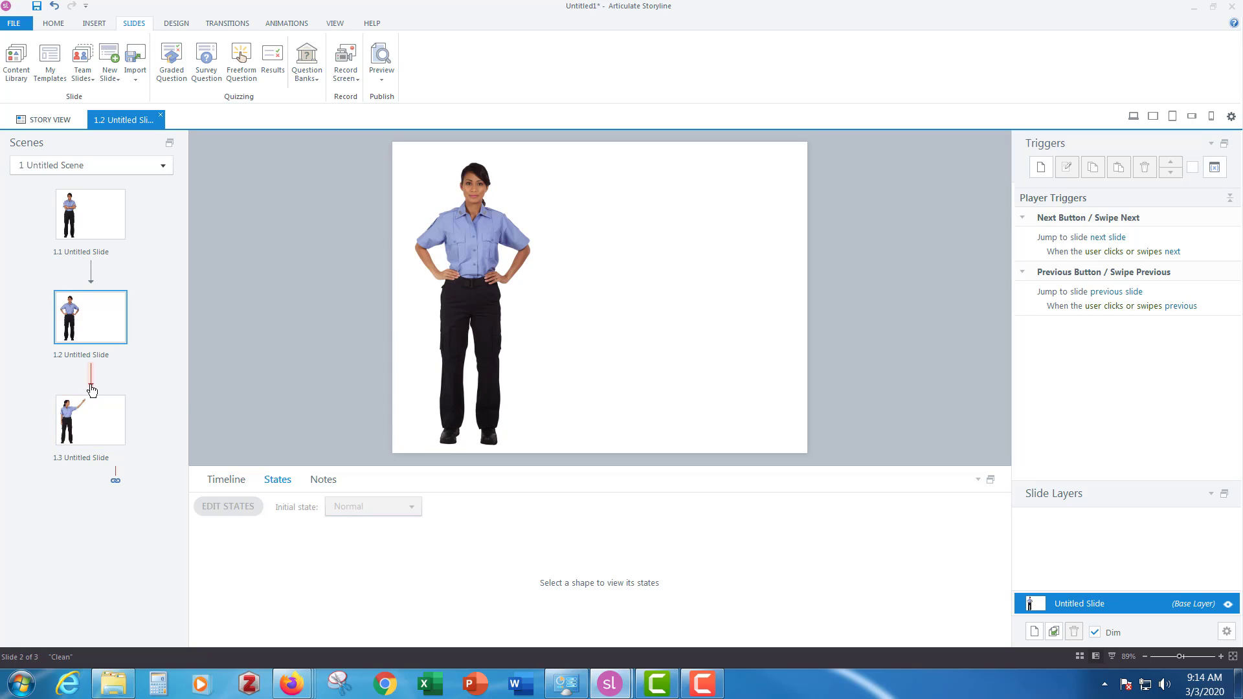
click(90, 403)
click(97, 328)
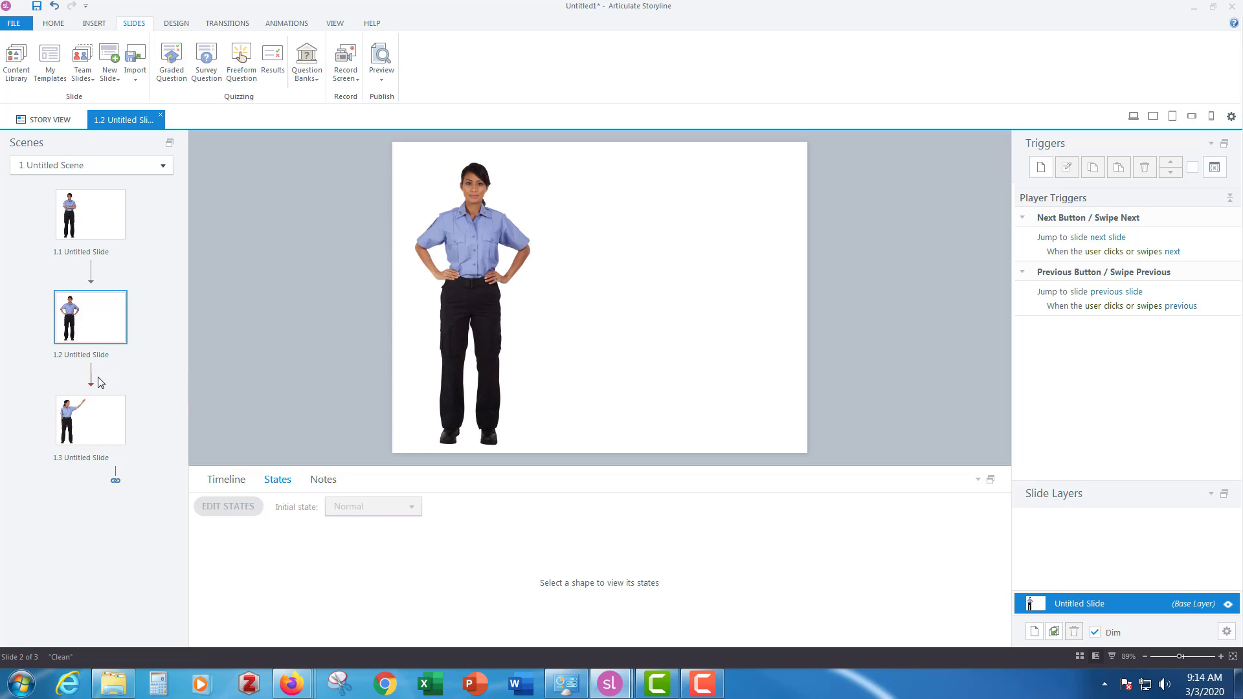
click(99, 414)
click(93, 224)
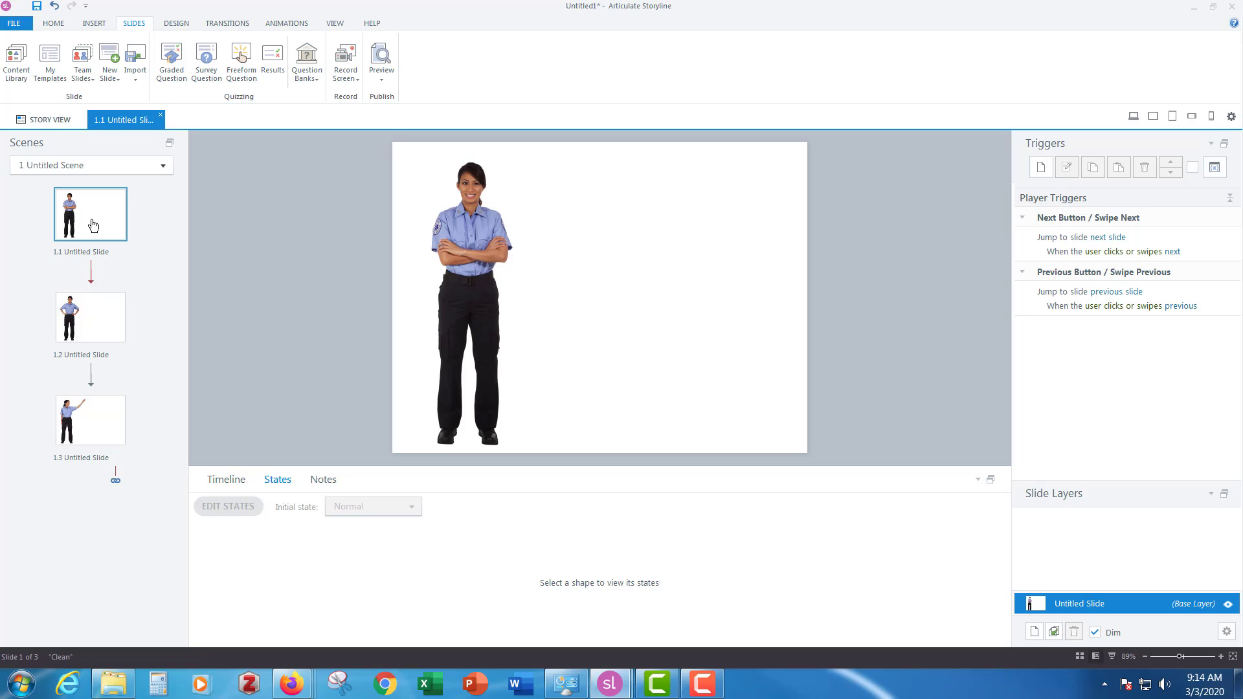
click(77, 319)
click(86, 427)
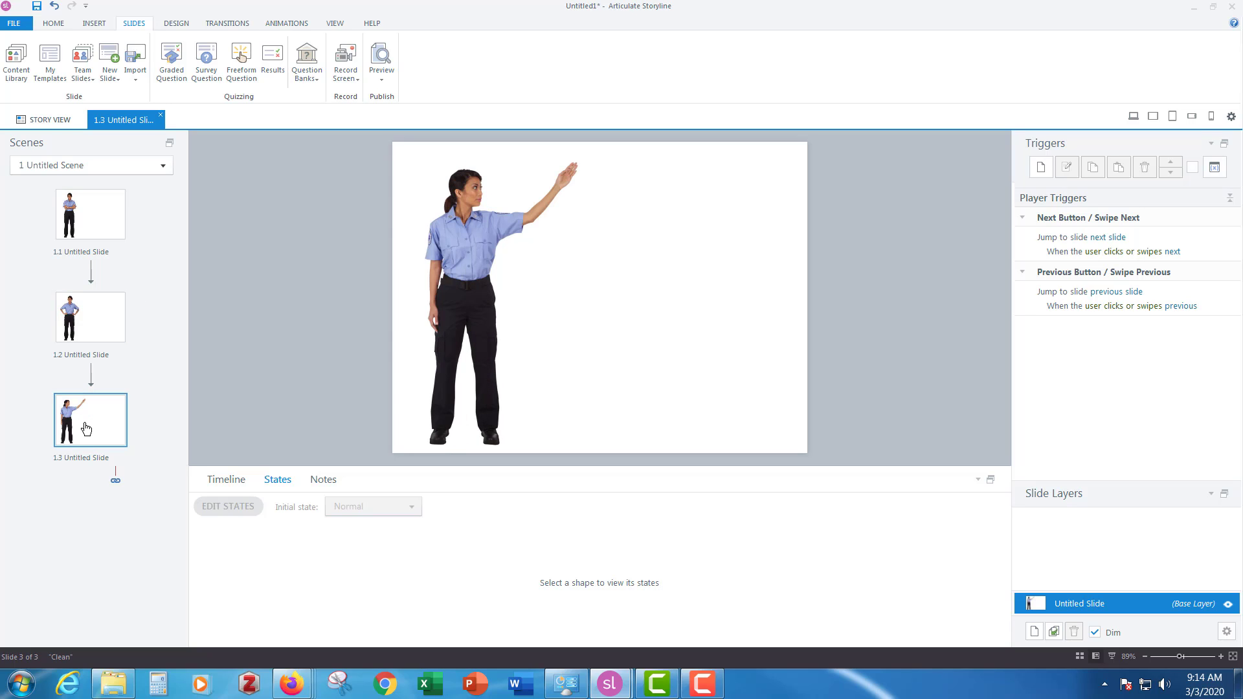